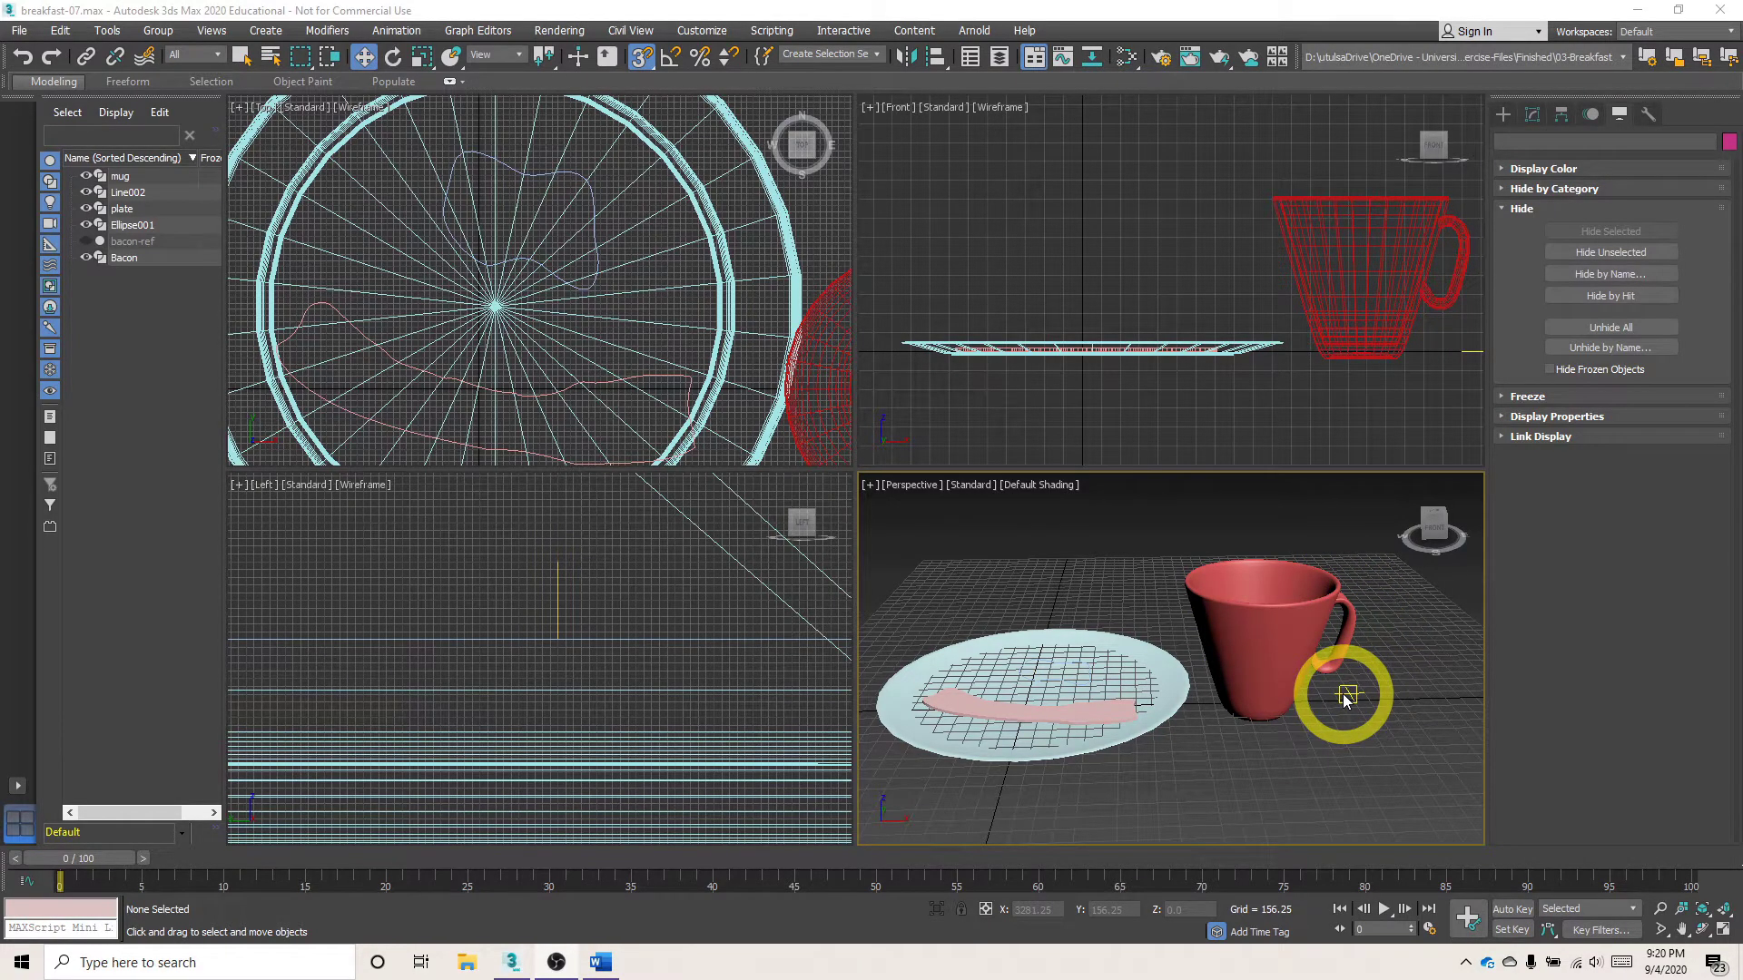
Turn the Snaps Toggle off with the S key
key("s")
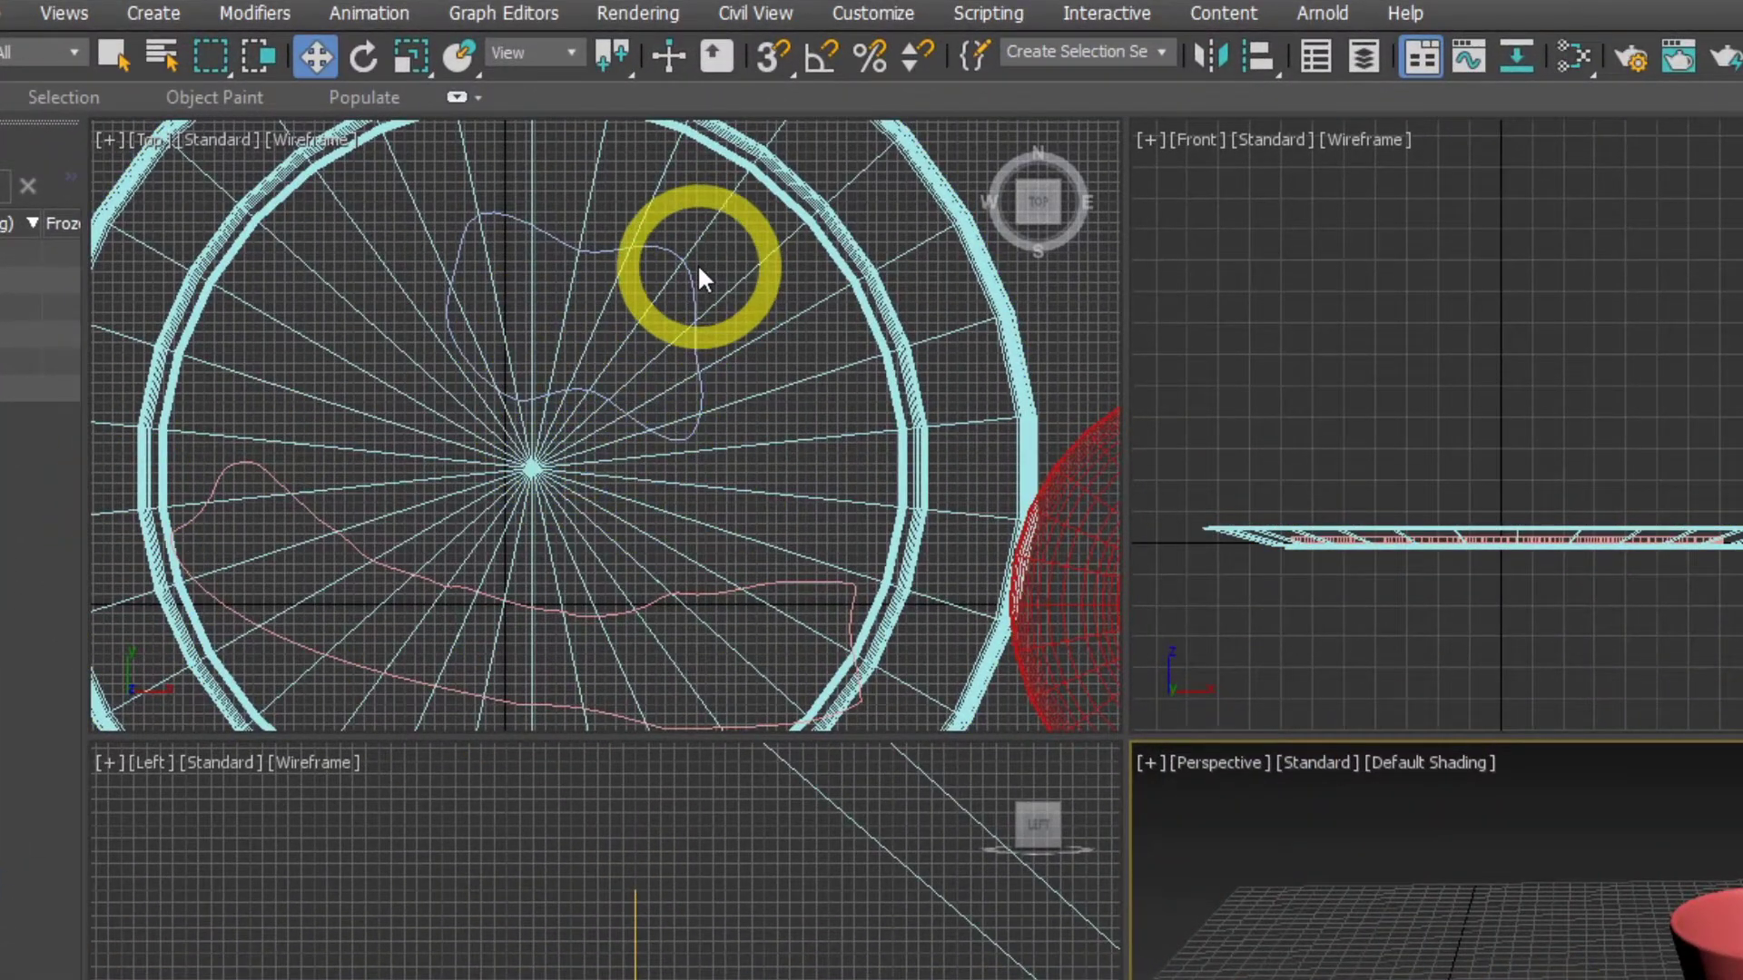
Hide the plate object using Hide by Name, filtering the object list with 'pl'
left_click(696, 270)
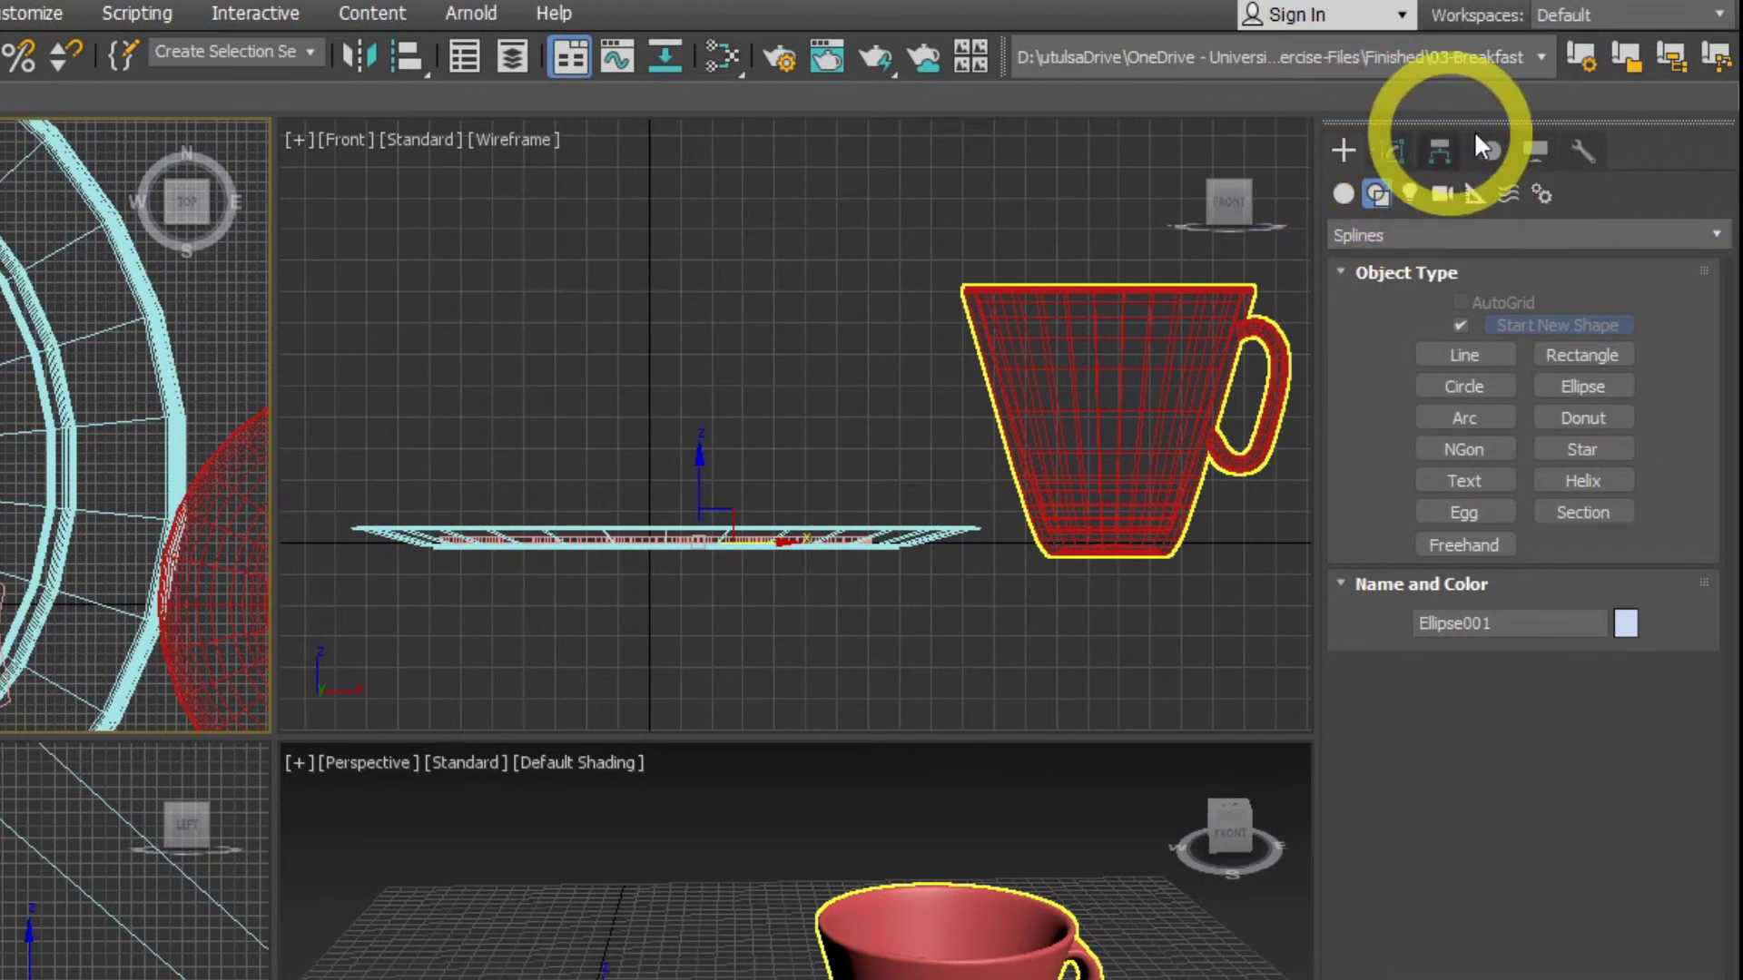
left_click(1543, 157)
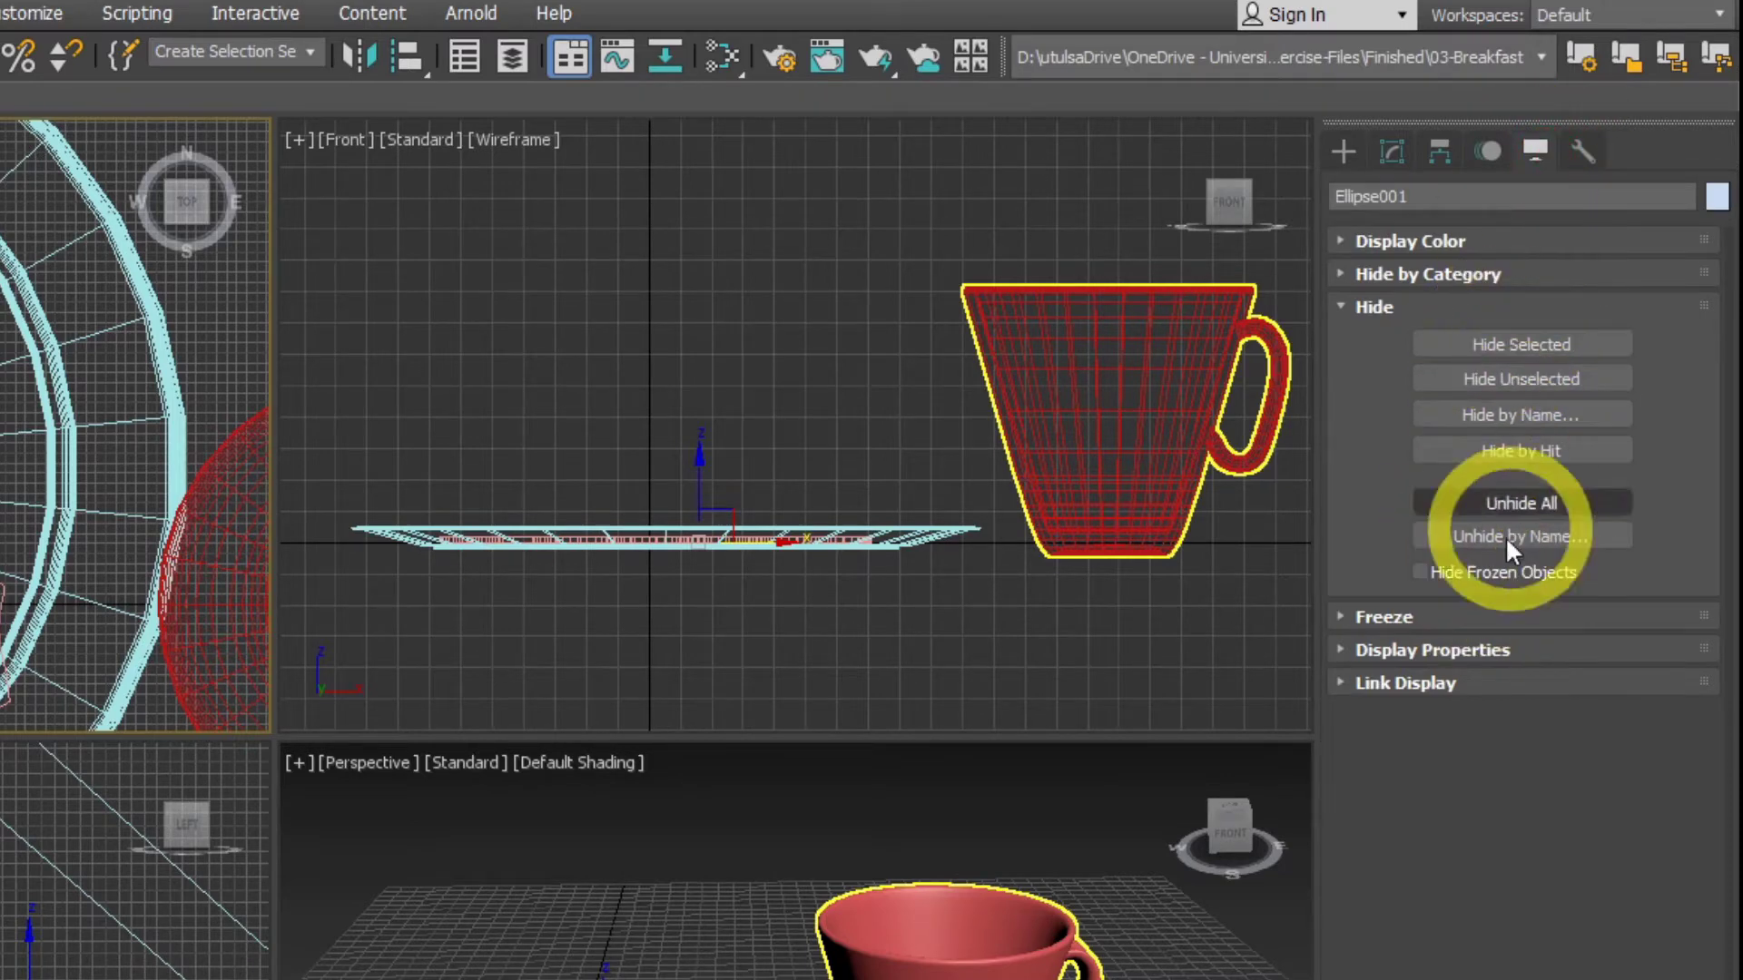
left_click(1615, 415)
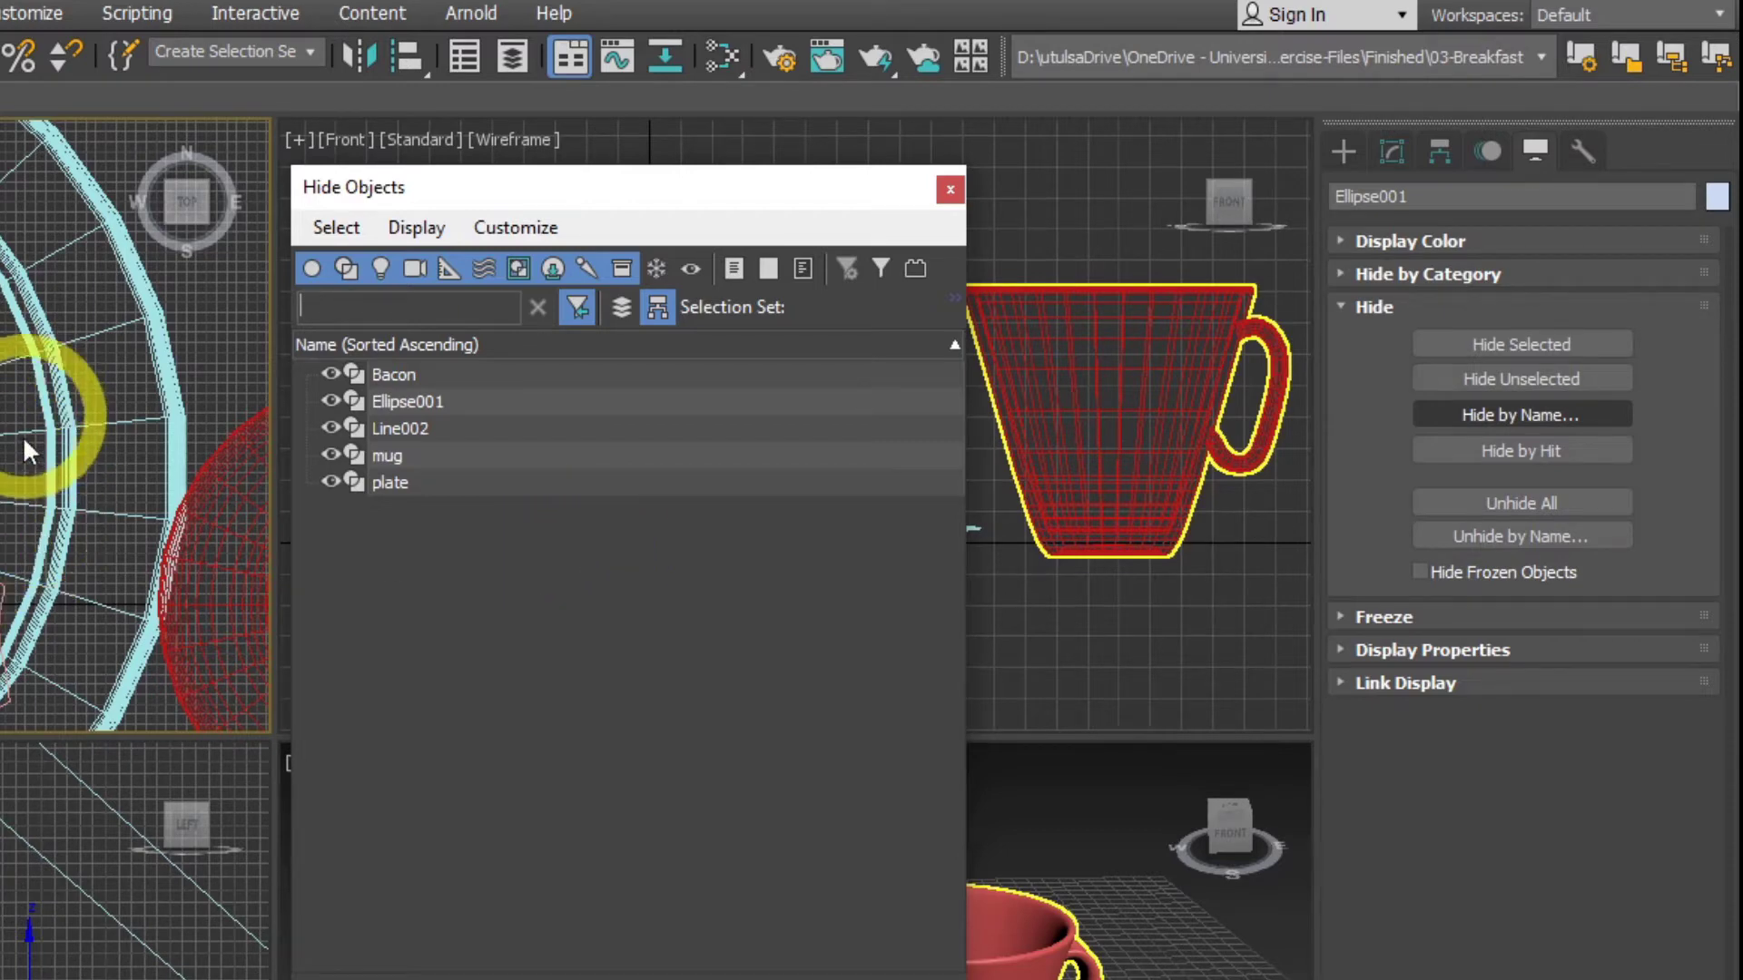
type("pl")
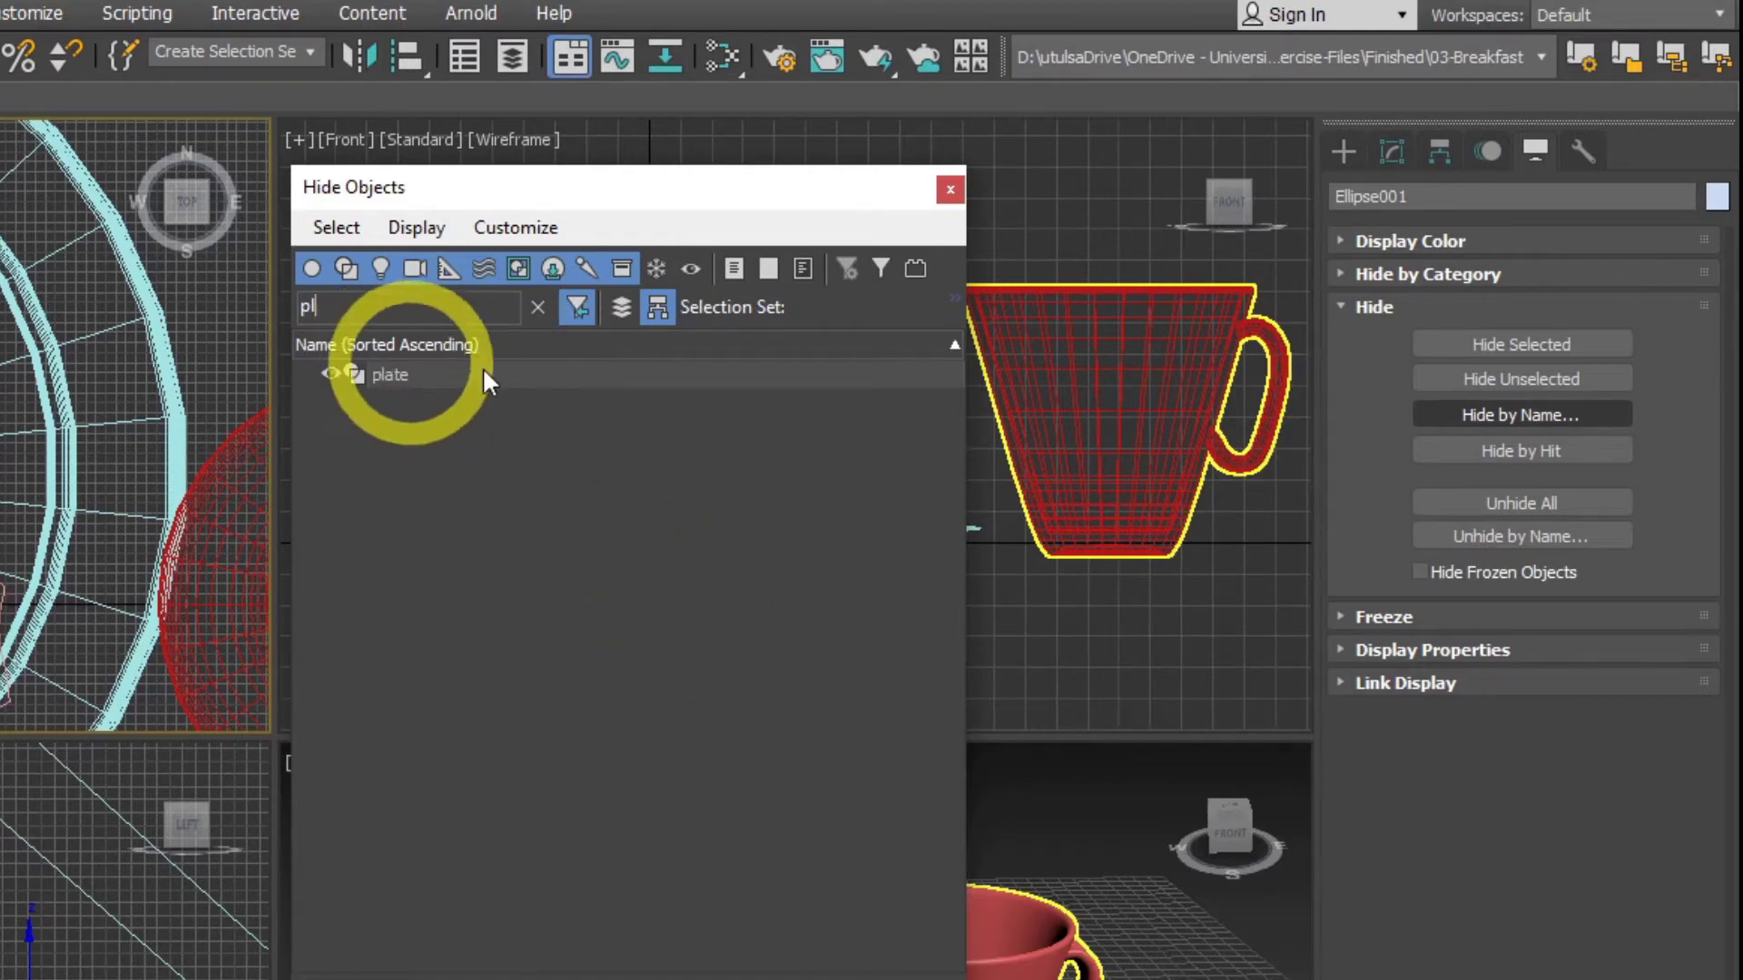
left_click(336, 376)
left_click(330, 374)
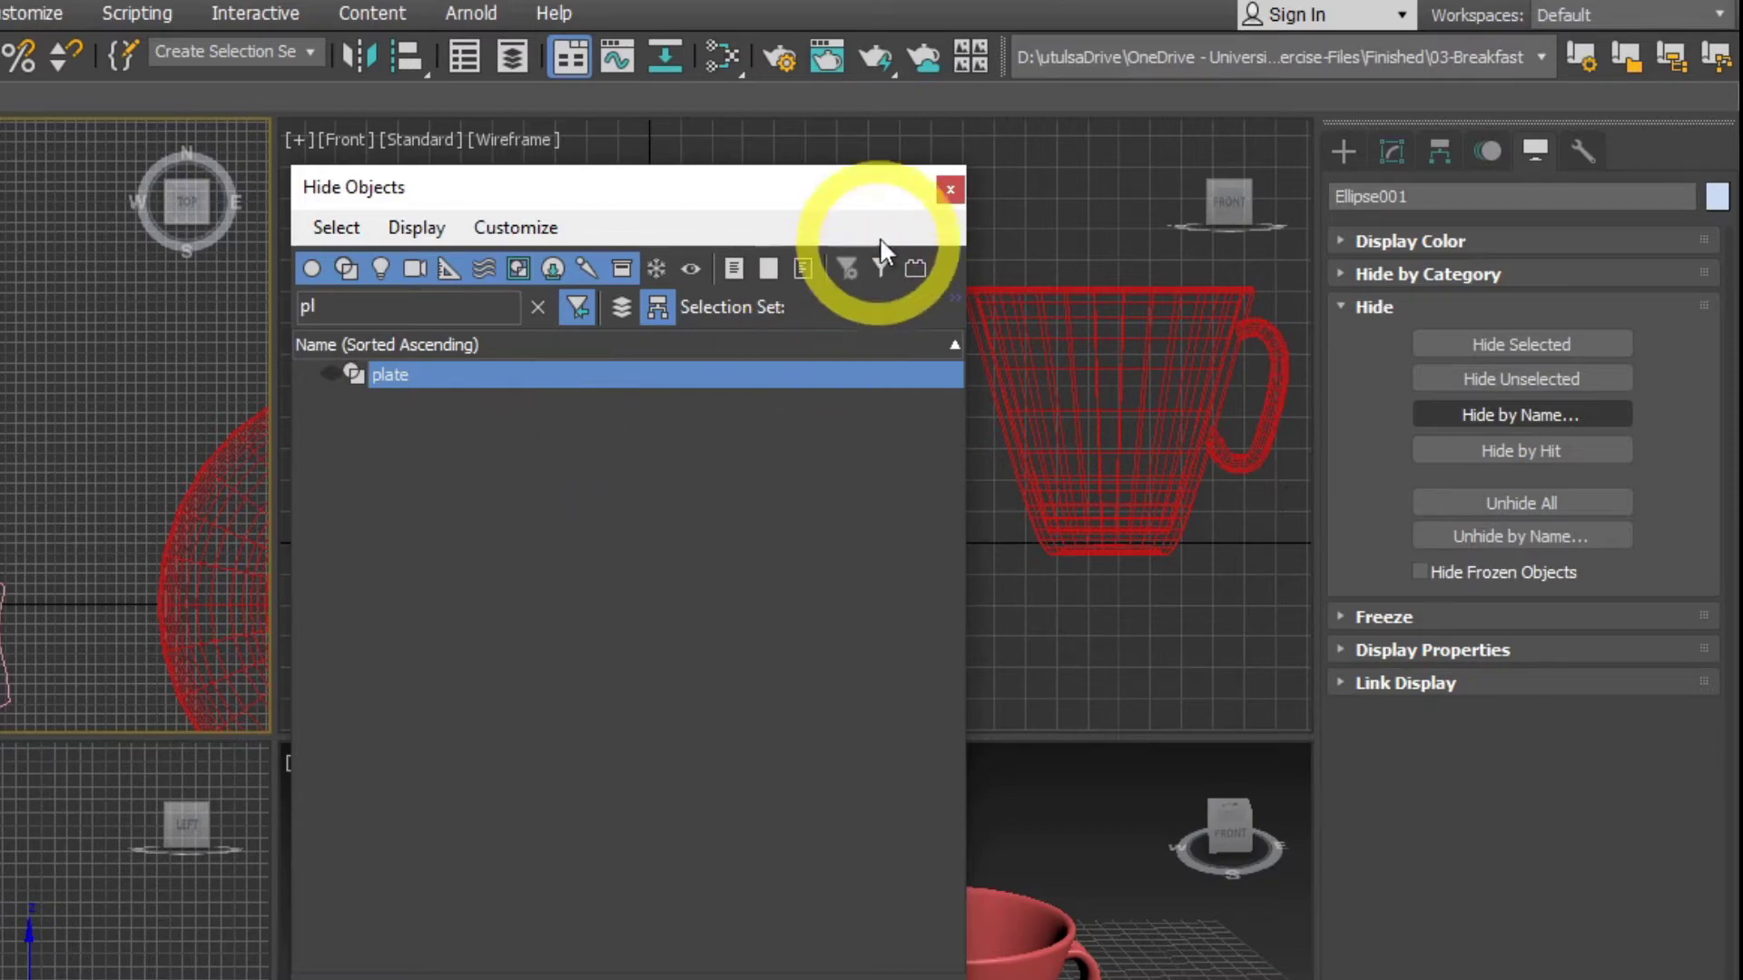
left_click(948, 193)
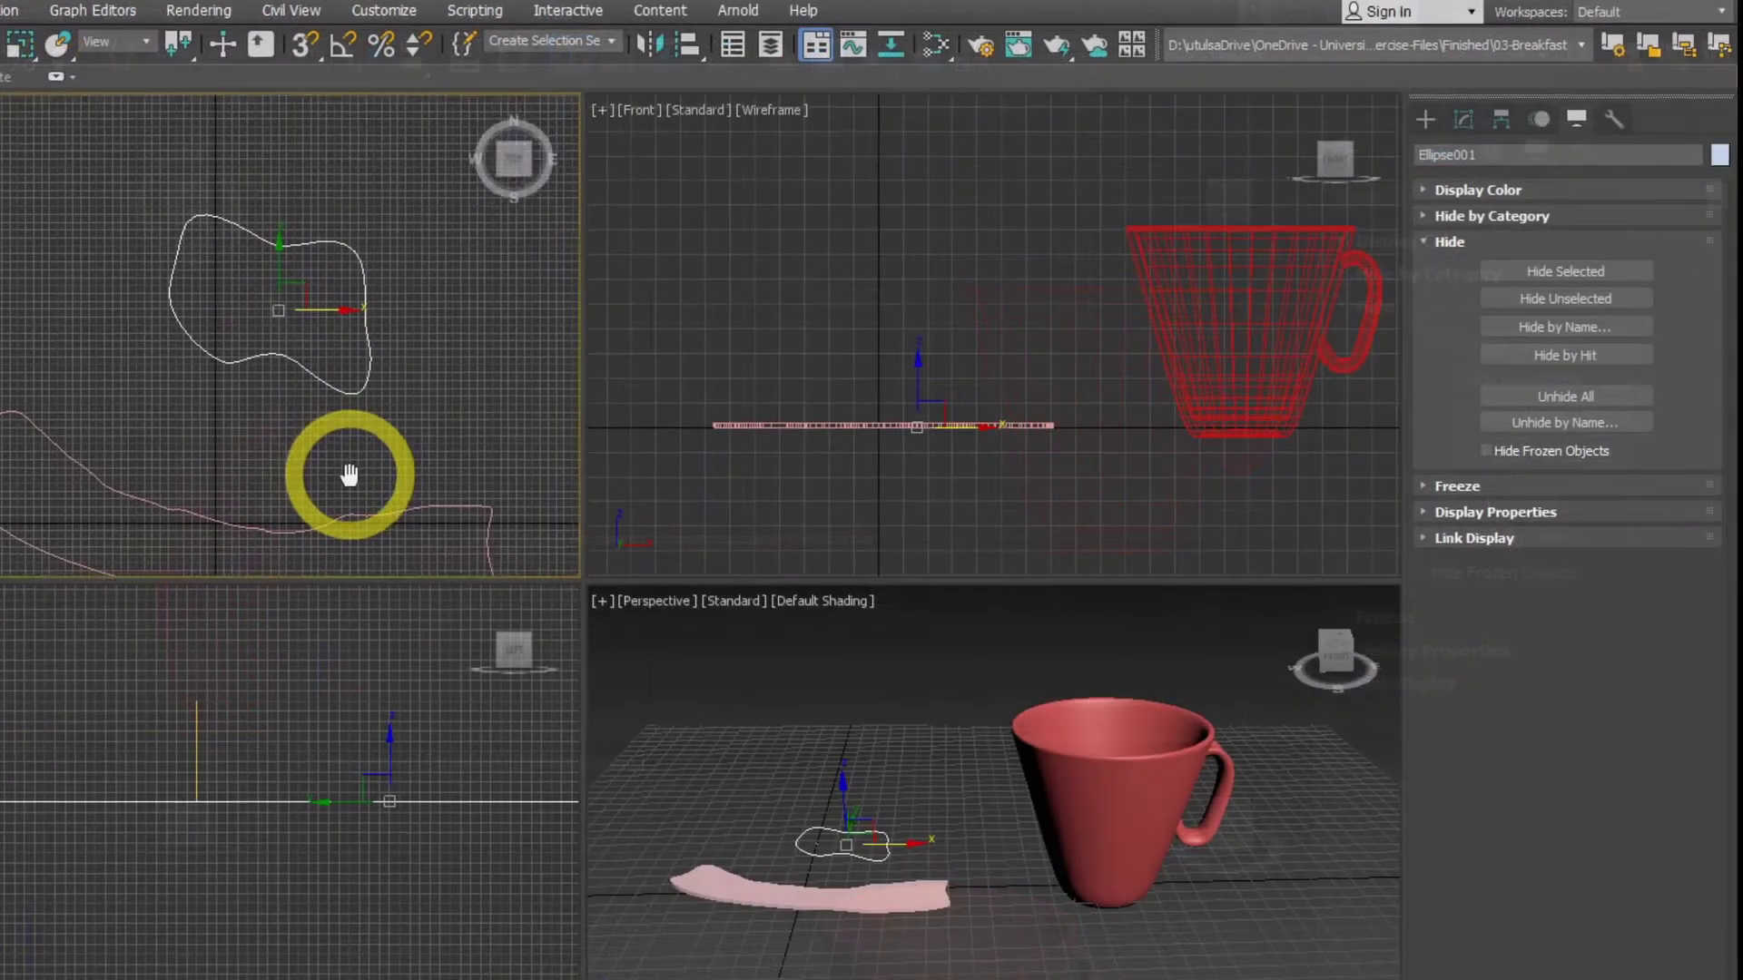
Frame Ellipse001 large in the Top view and Line002 in the Left view, reselecting Ellipse001
middle_click_drag(349, 474, 269, 379)
scroll(281, 323, "up", 2)
scroll(263, 372, "up", 2)
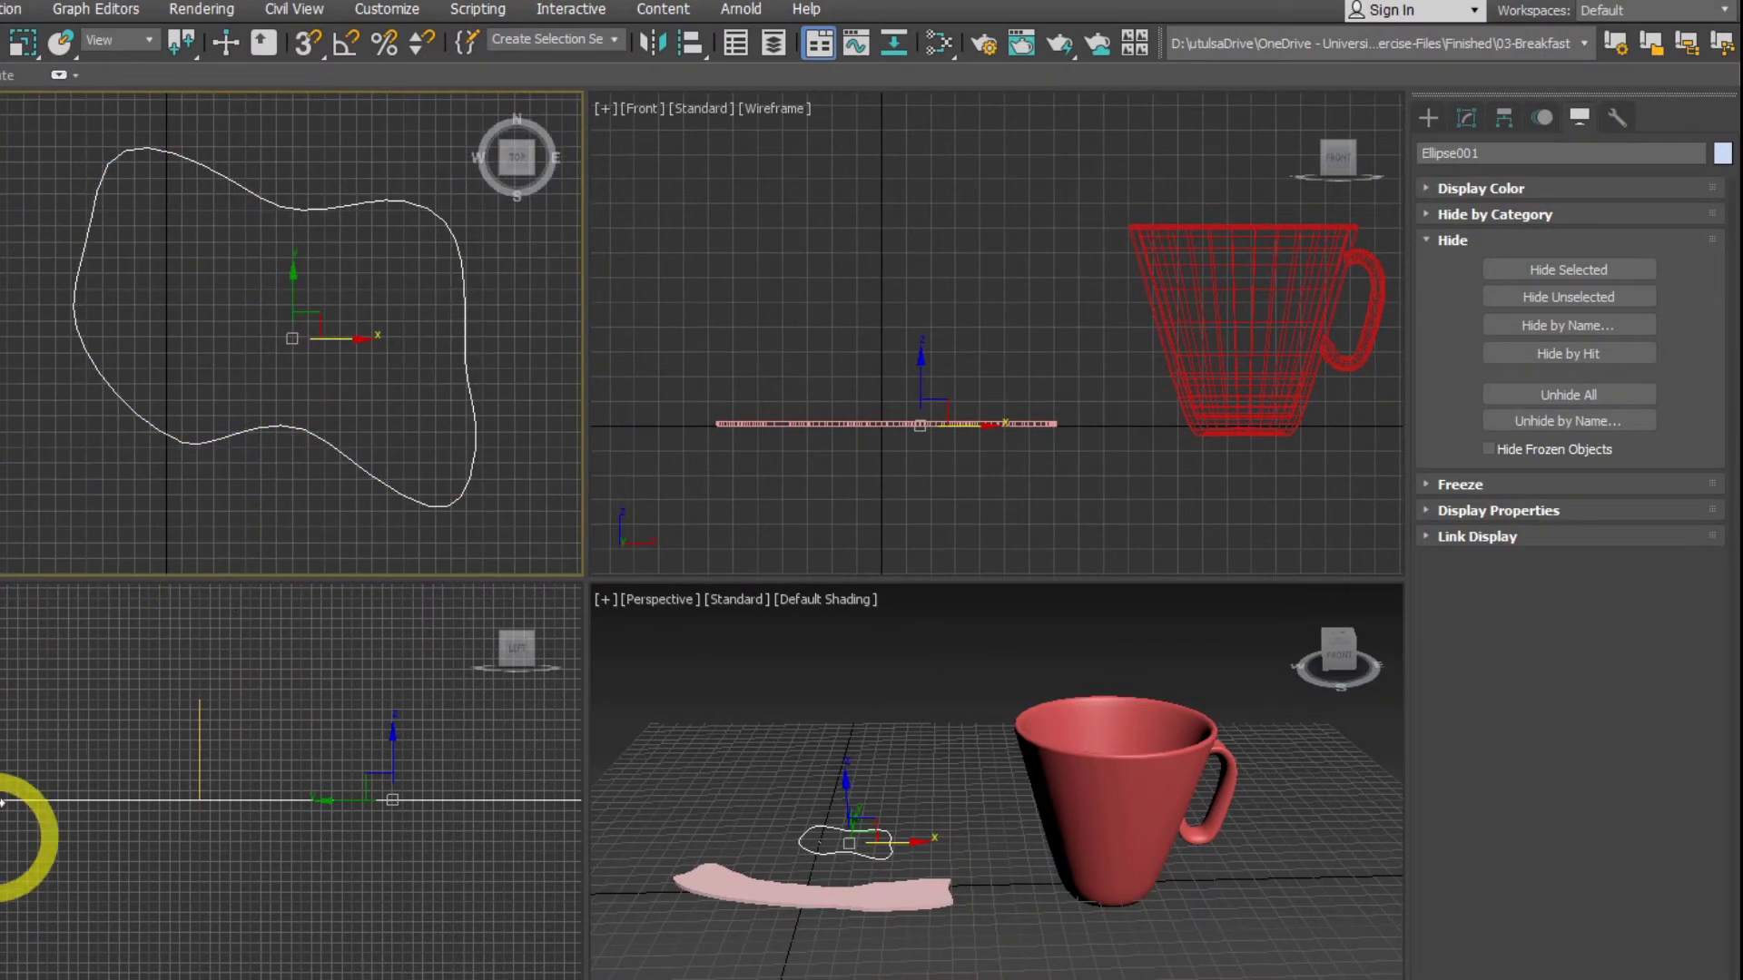
middle_click_drag(19, 836, 52, 850)
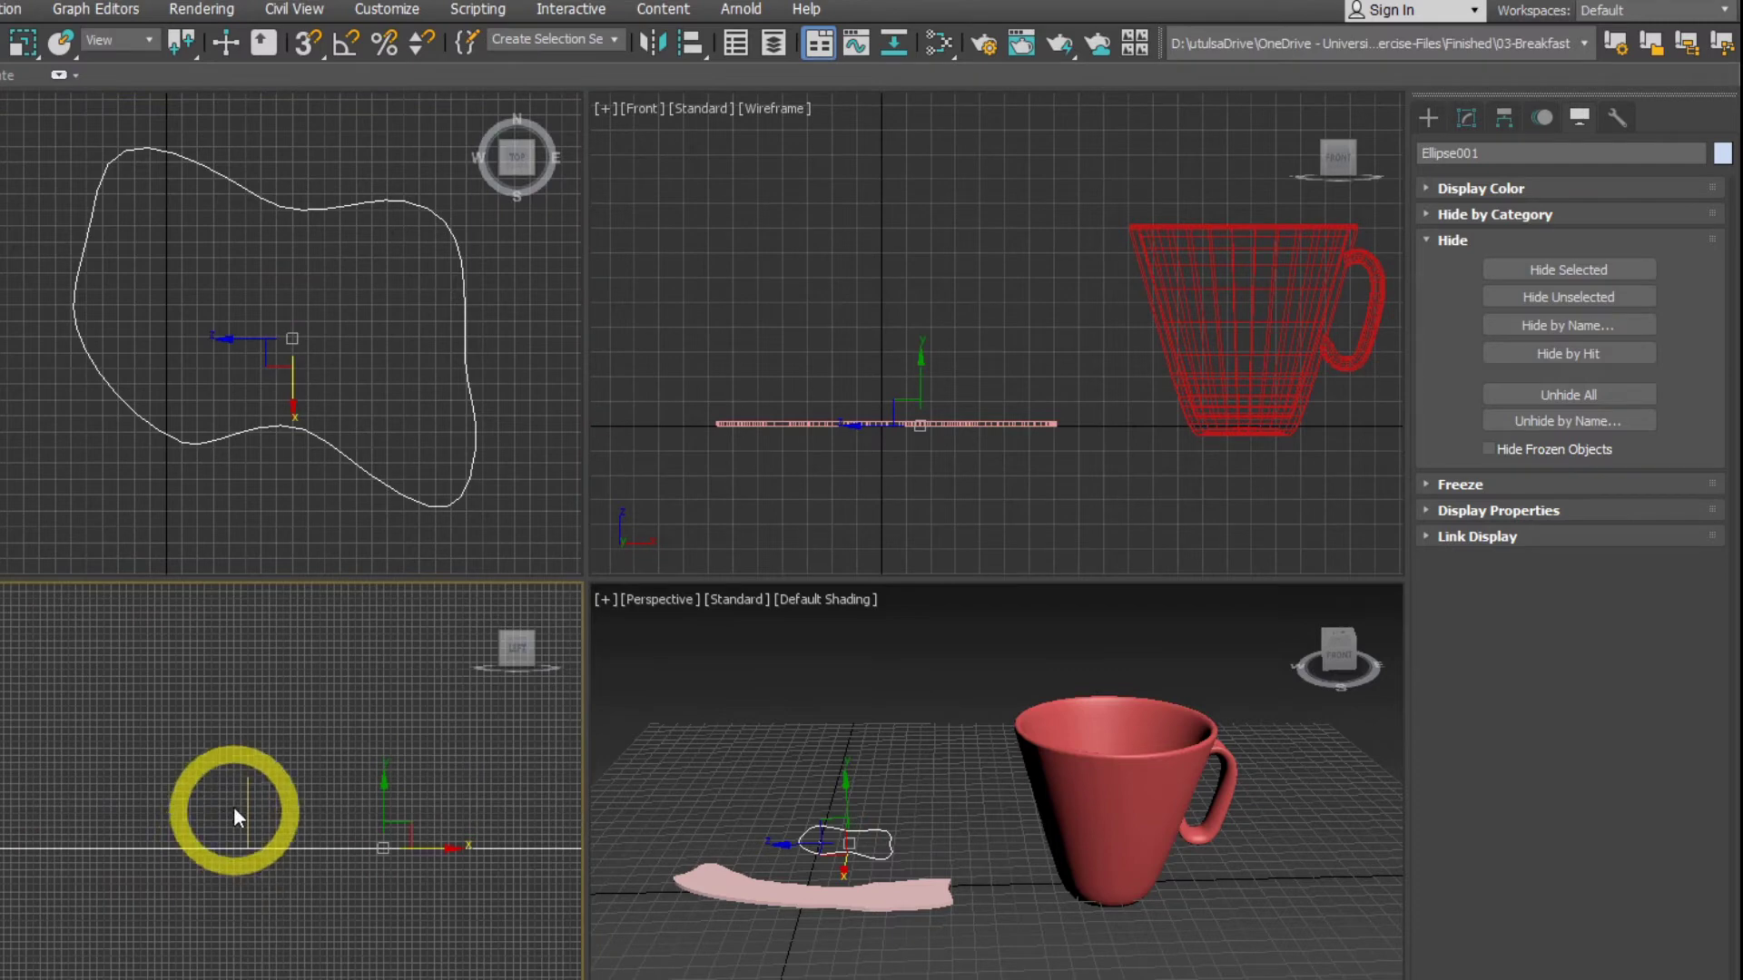
left_click(247, 779)
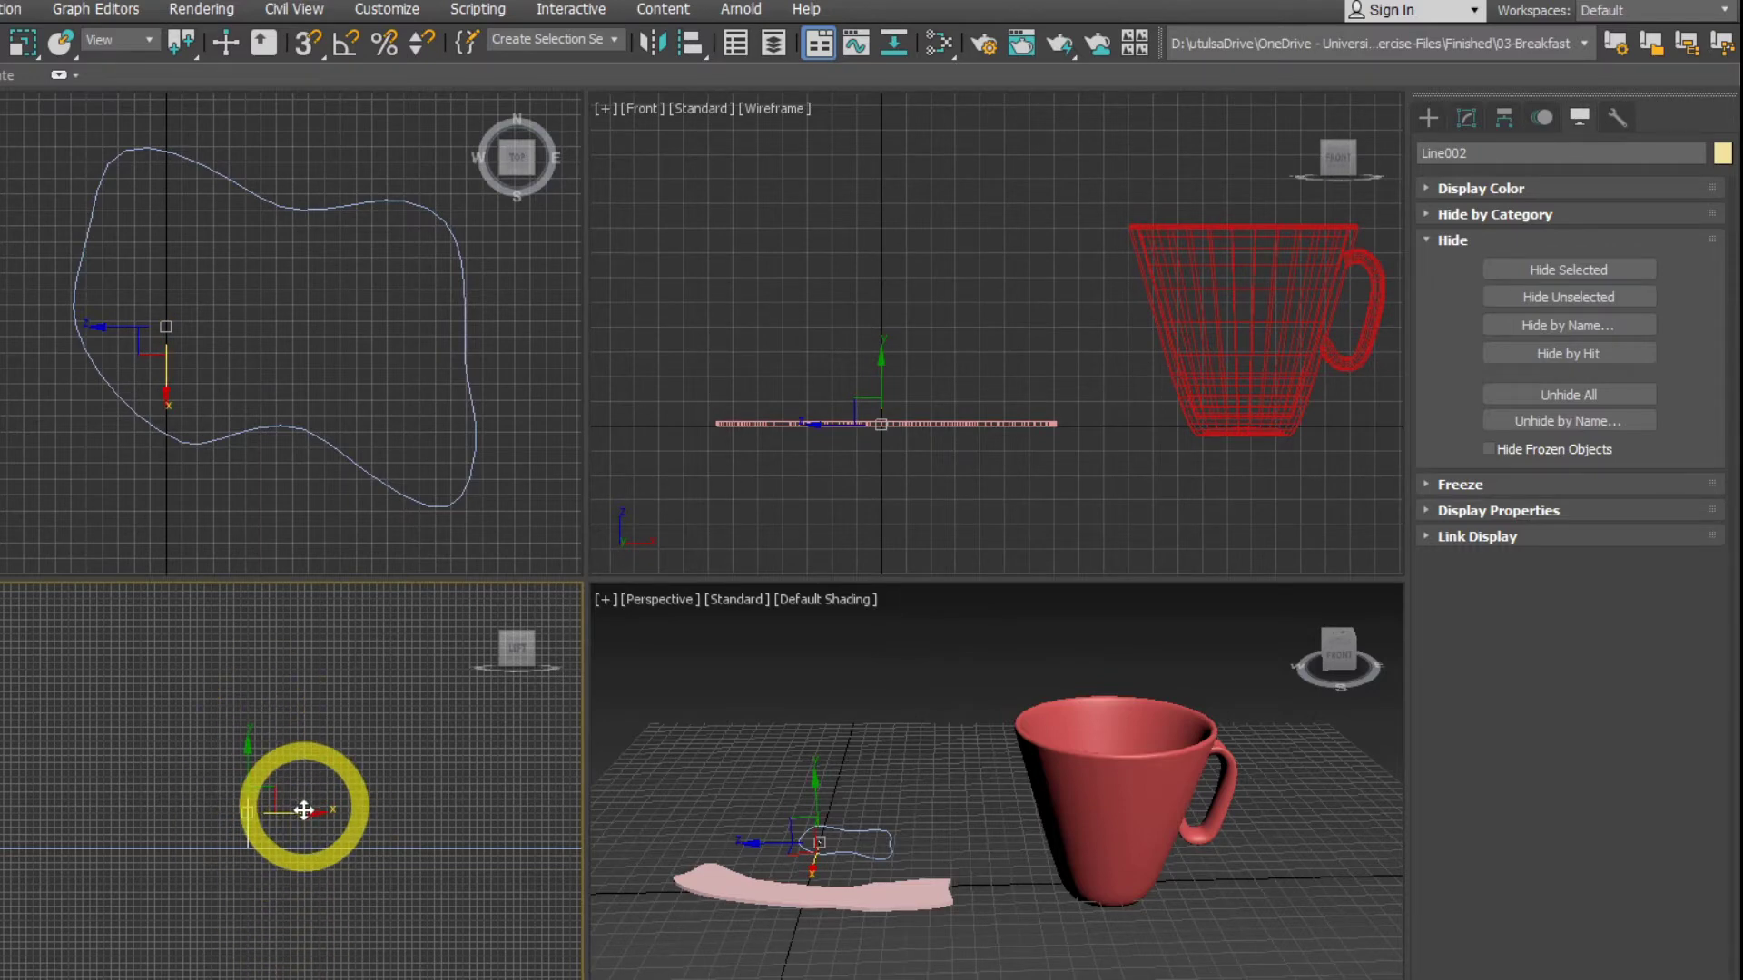
scroll(229, 815, "up", 2)
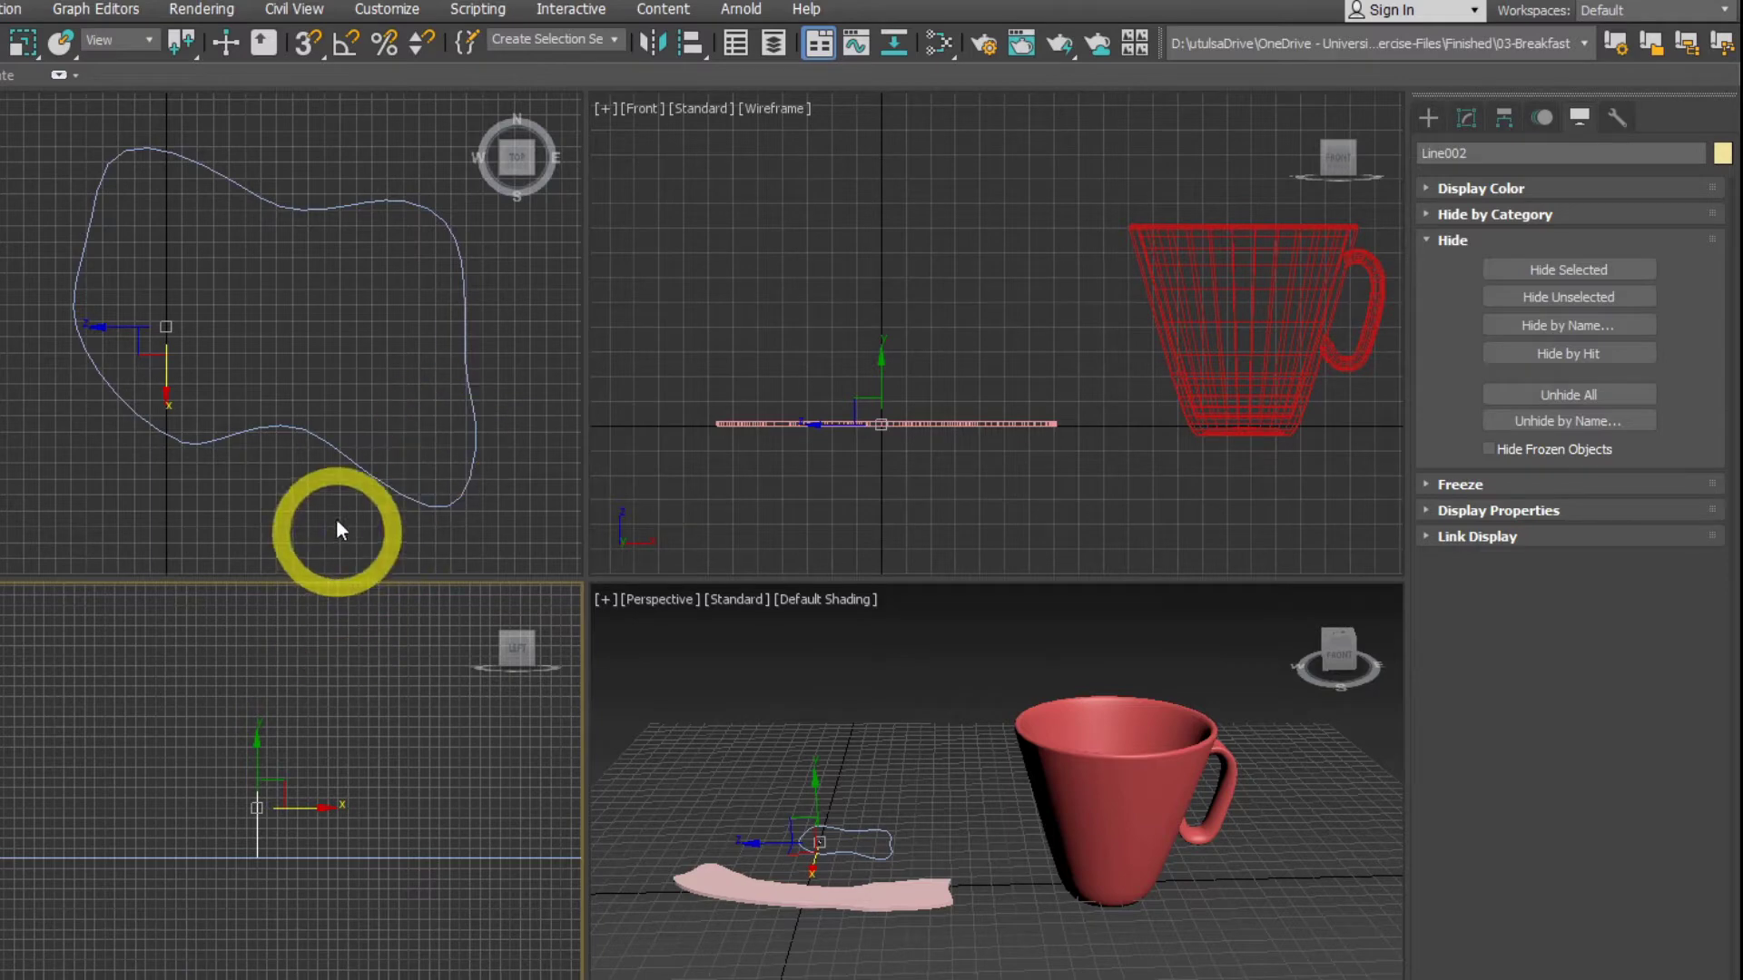
left_click(358, 466)
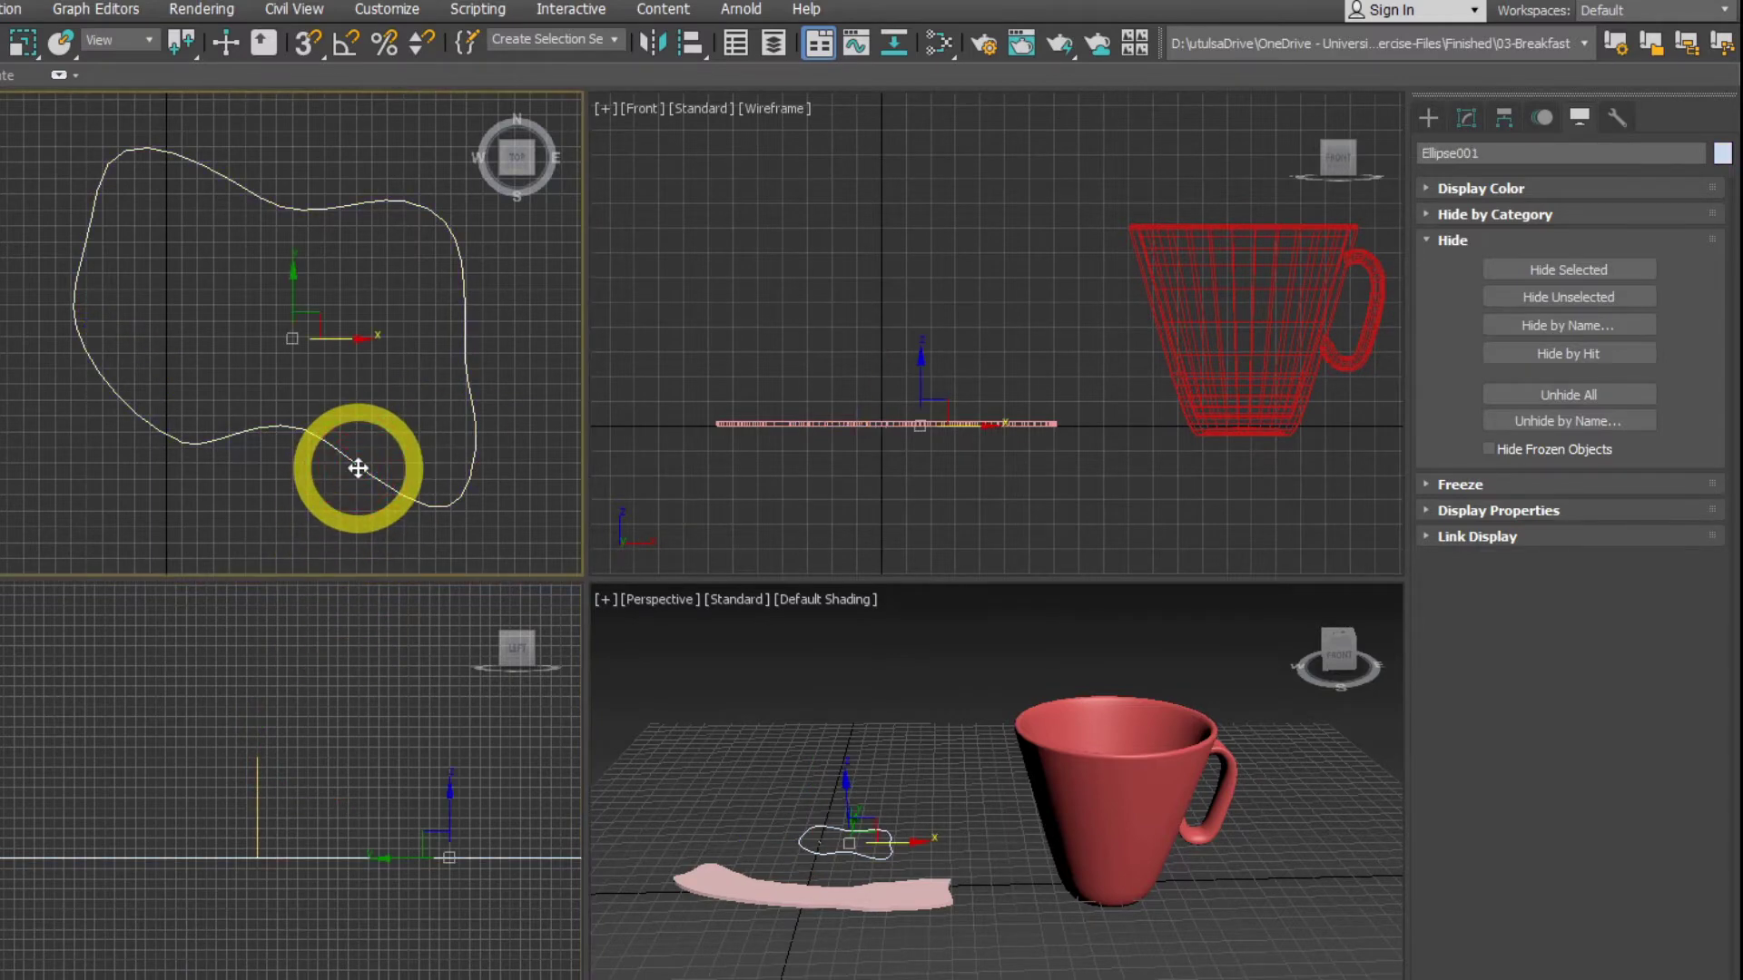
left_click_drag(357, 468, 354, 408)
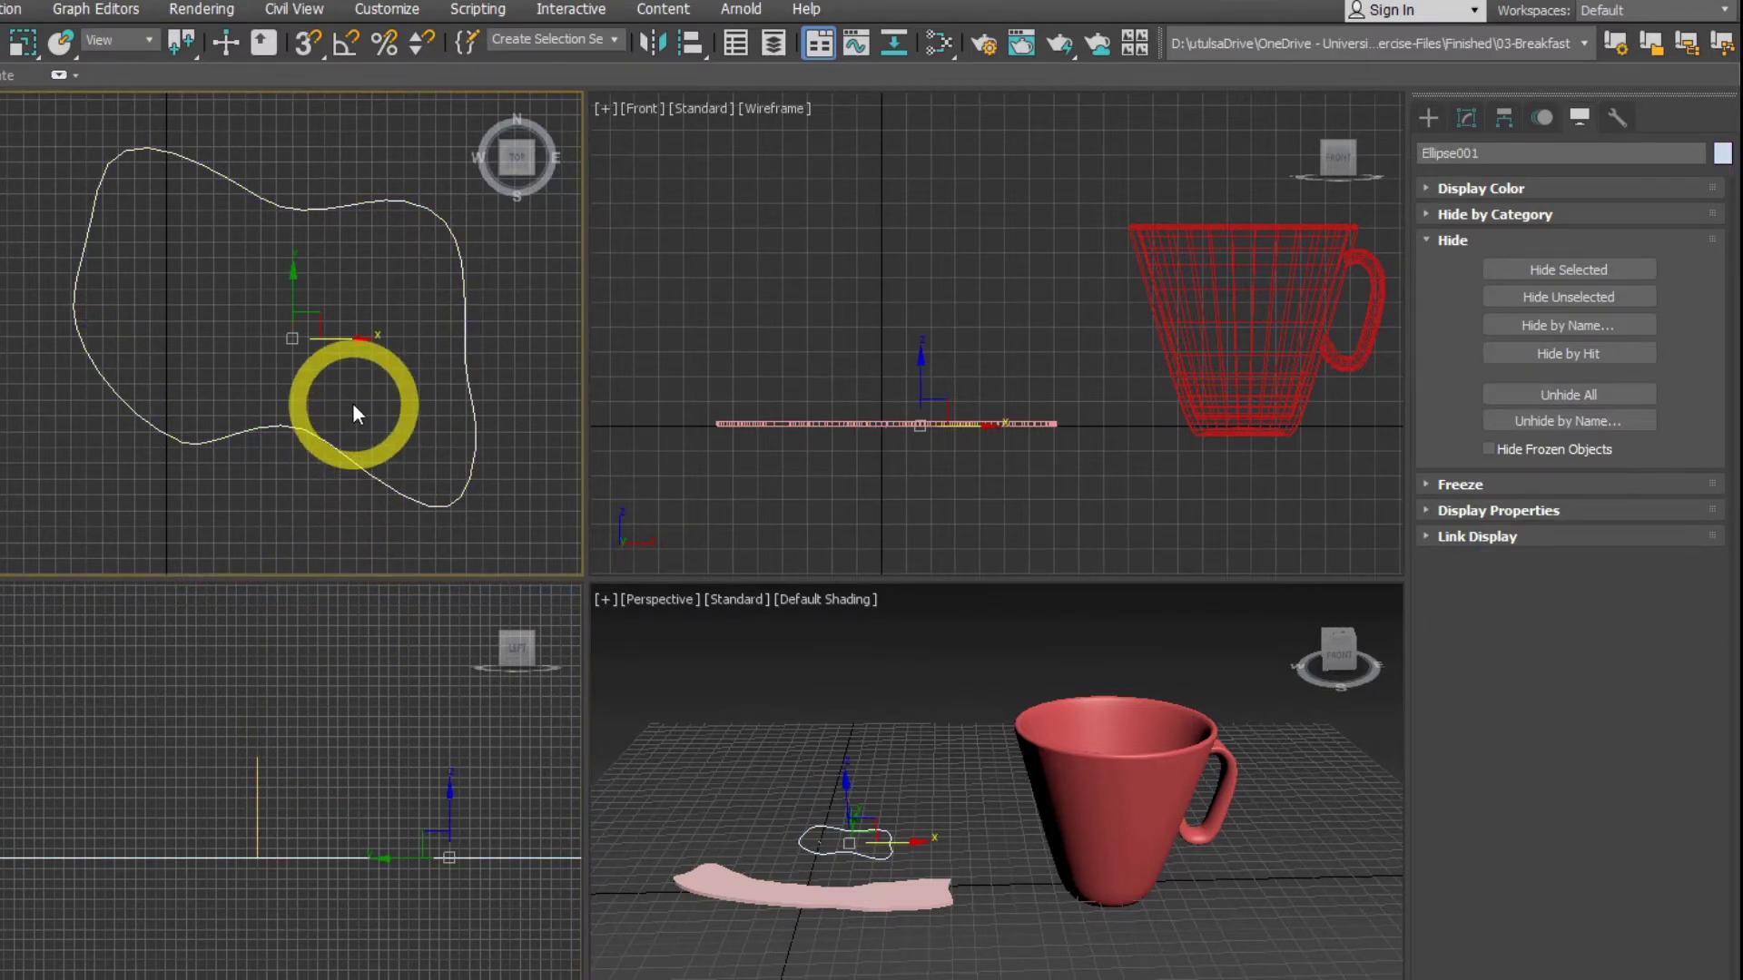
Start a Compound Objects Loft from the selected egg outline
left_click(1430, 117)
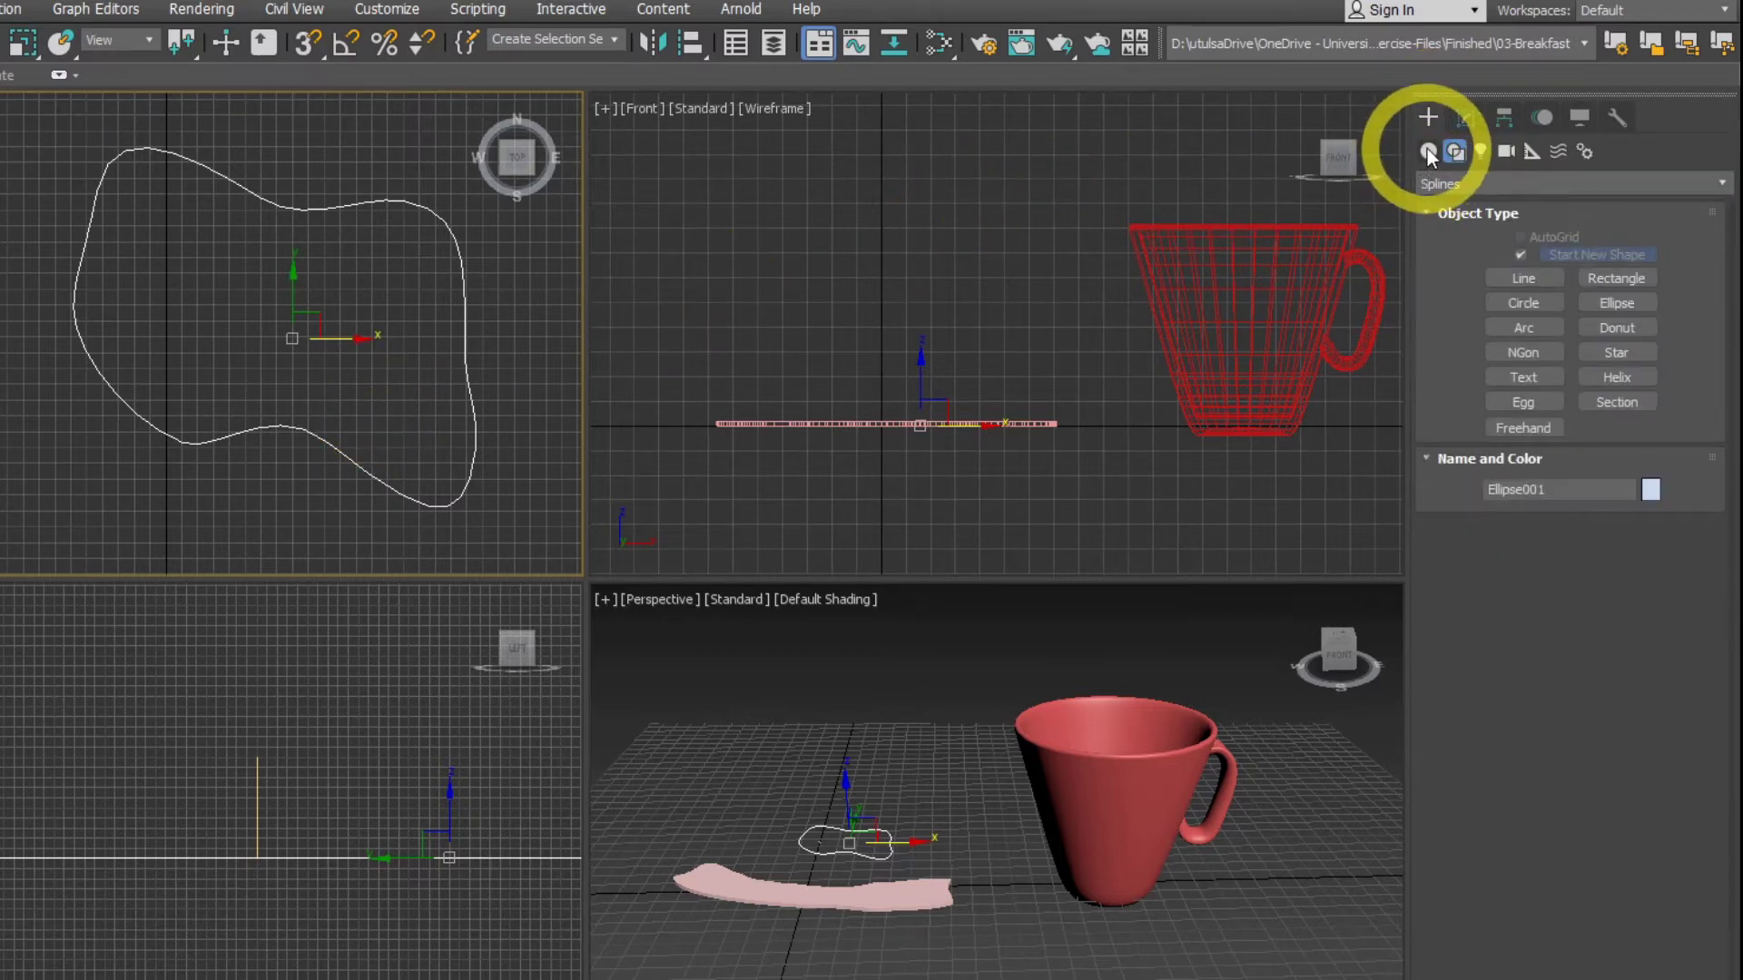
left_click(1427, 149)
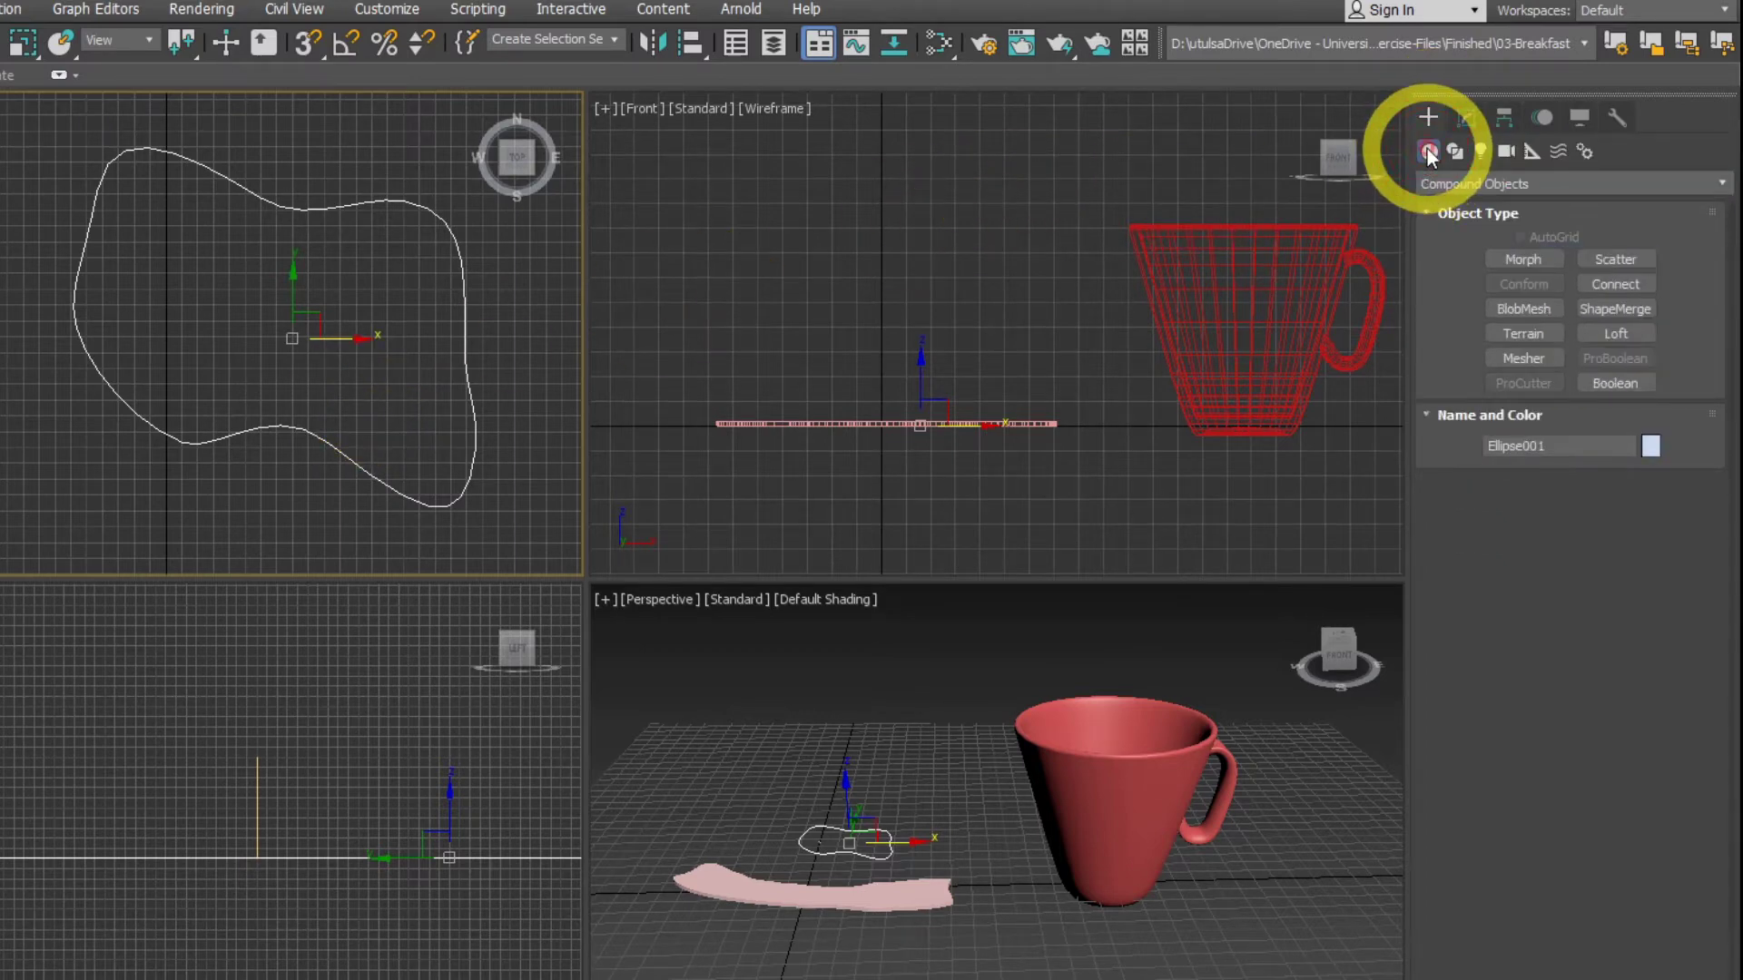
left_click(1718, 189)
left_click(1616, 251)
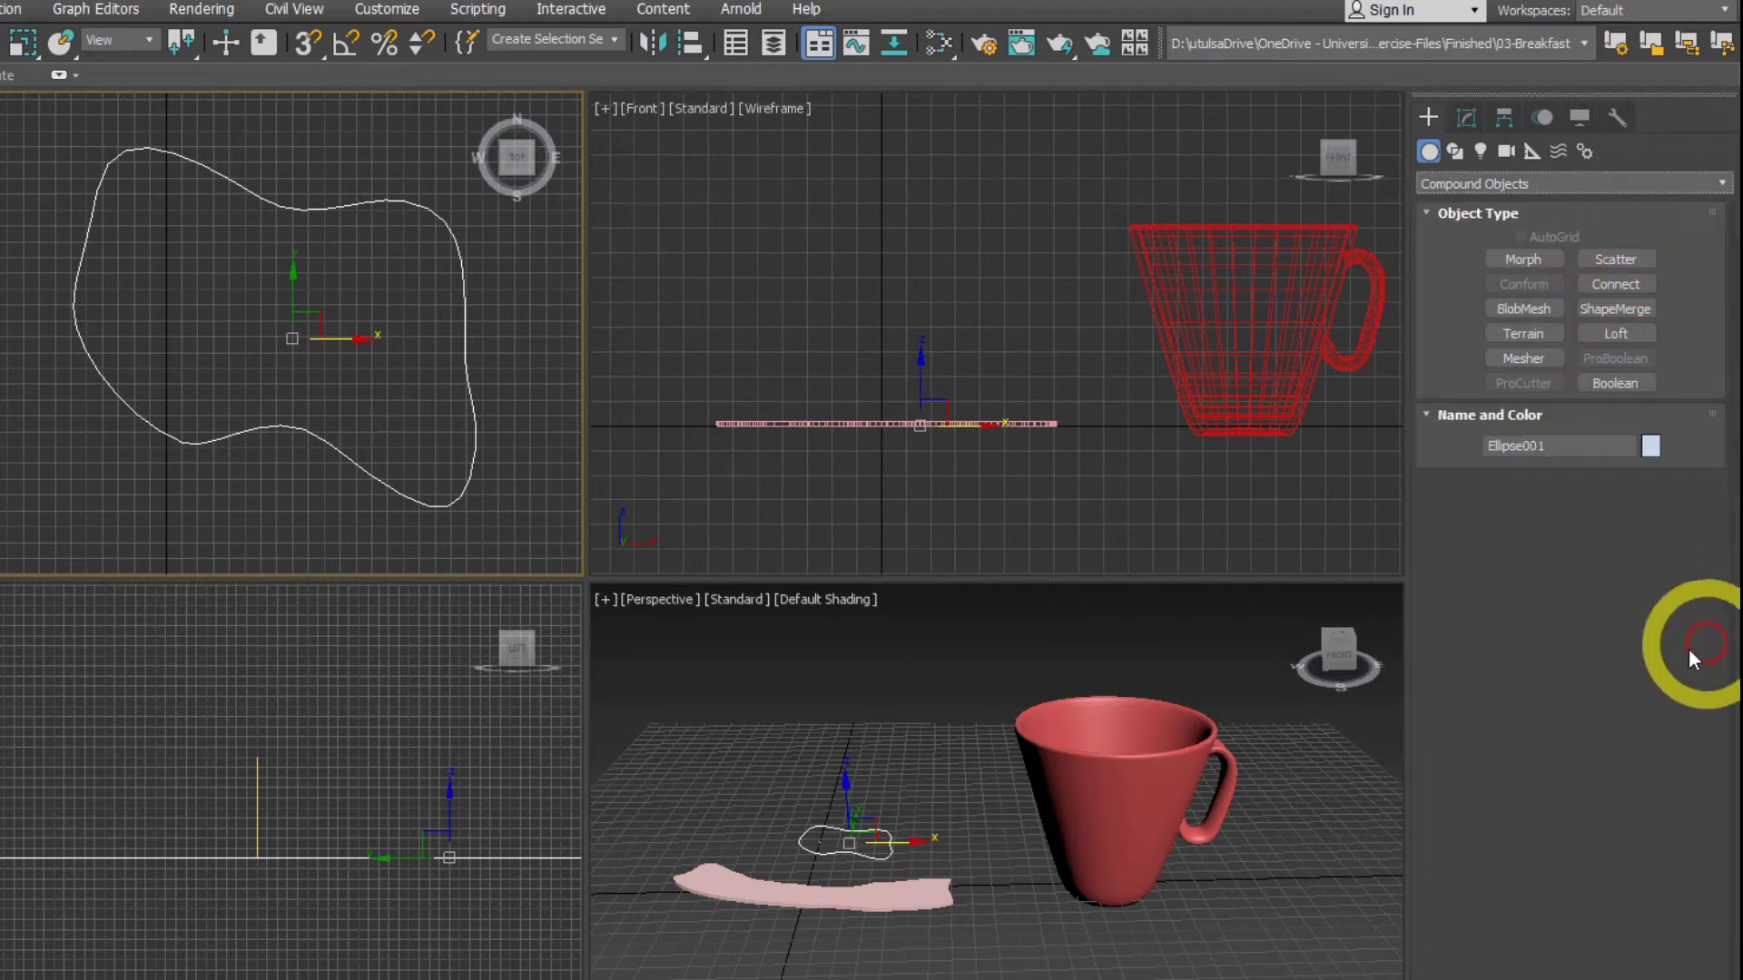
left_click(1649, 336)
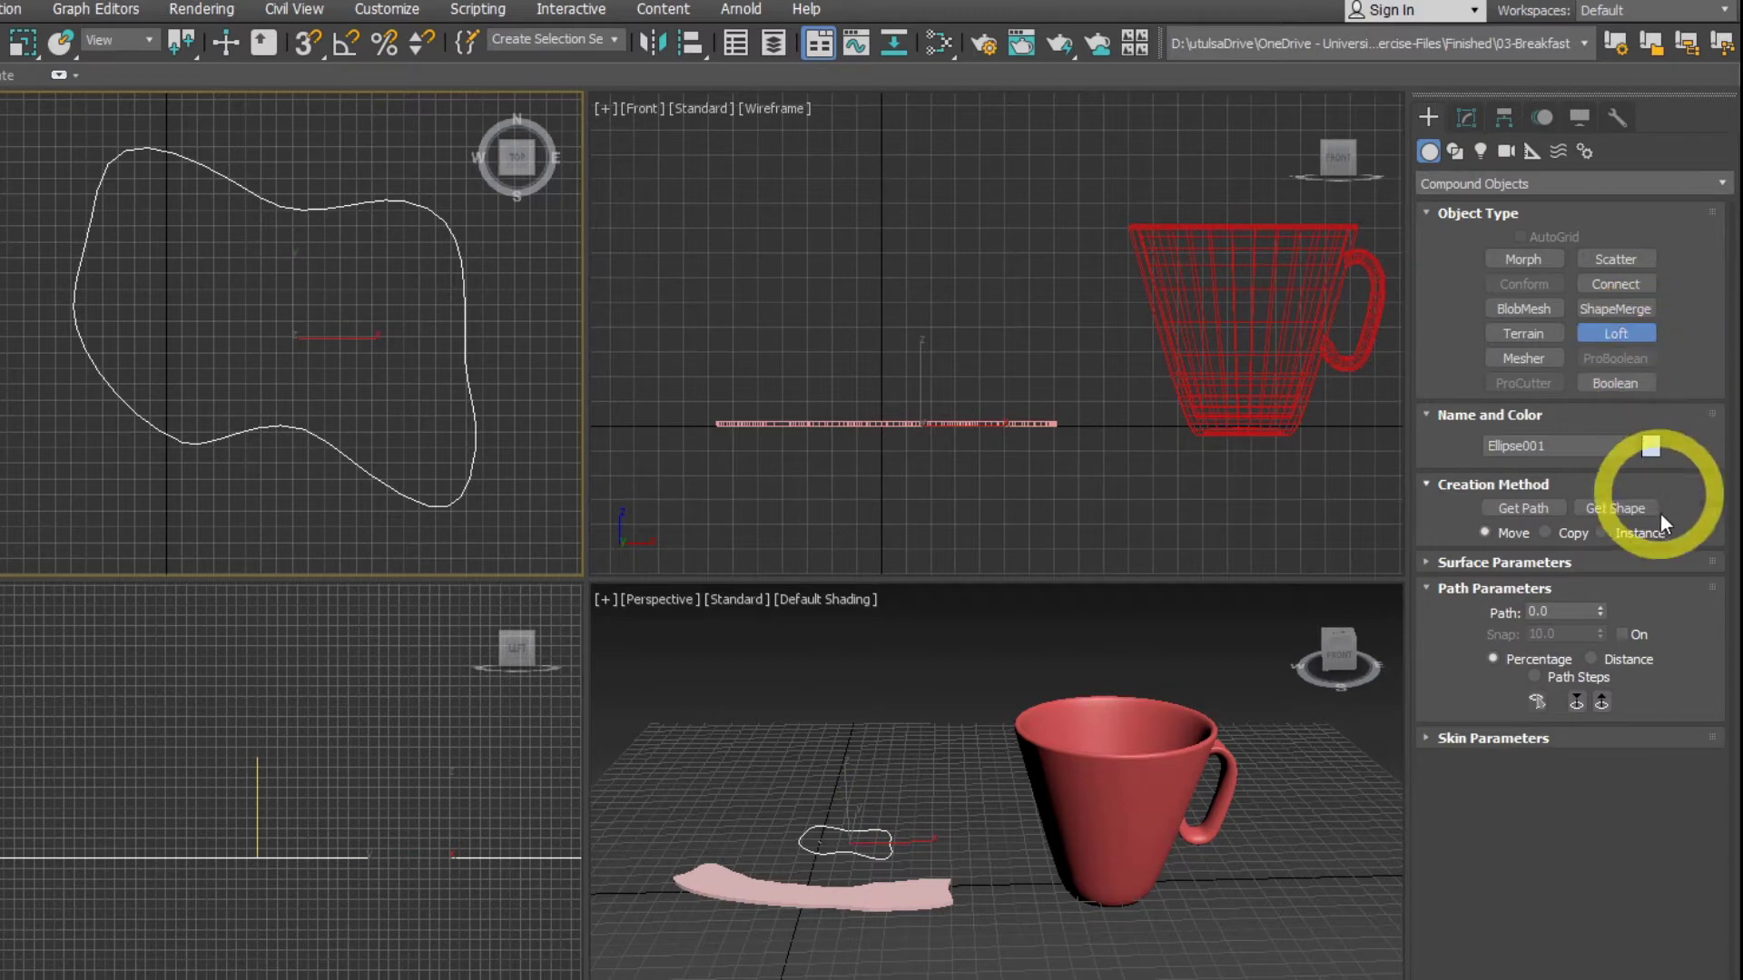
Use Get Path to pick Line002 as the loft path, then zoom views onto Loft001
left_click(1553, 505)
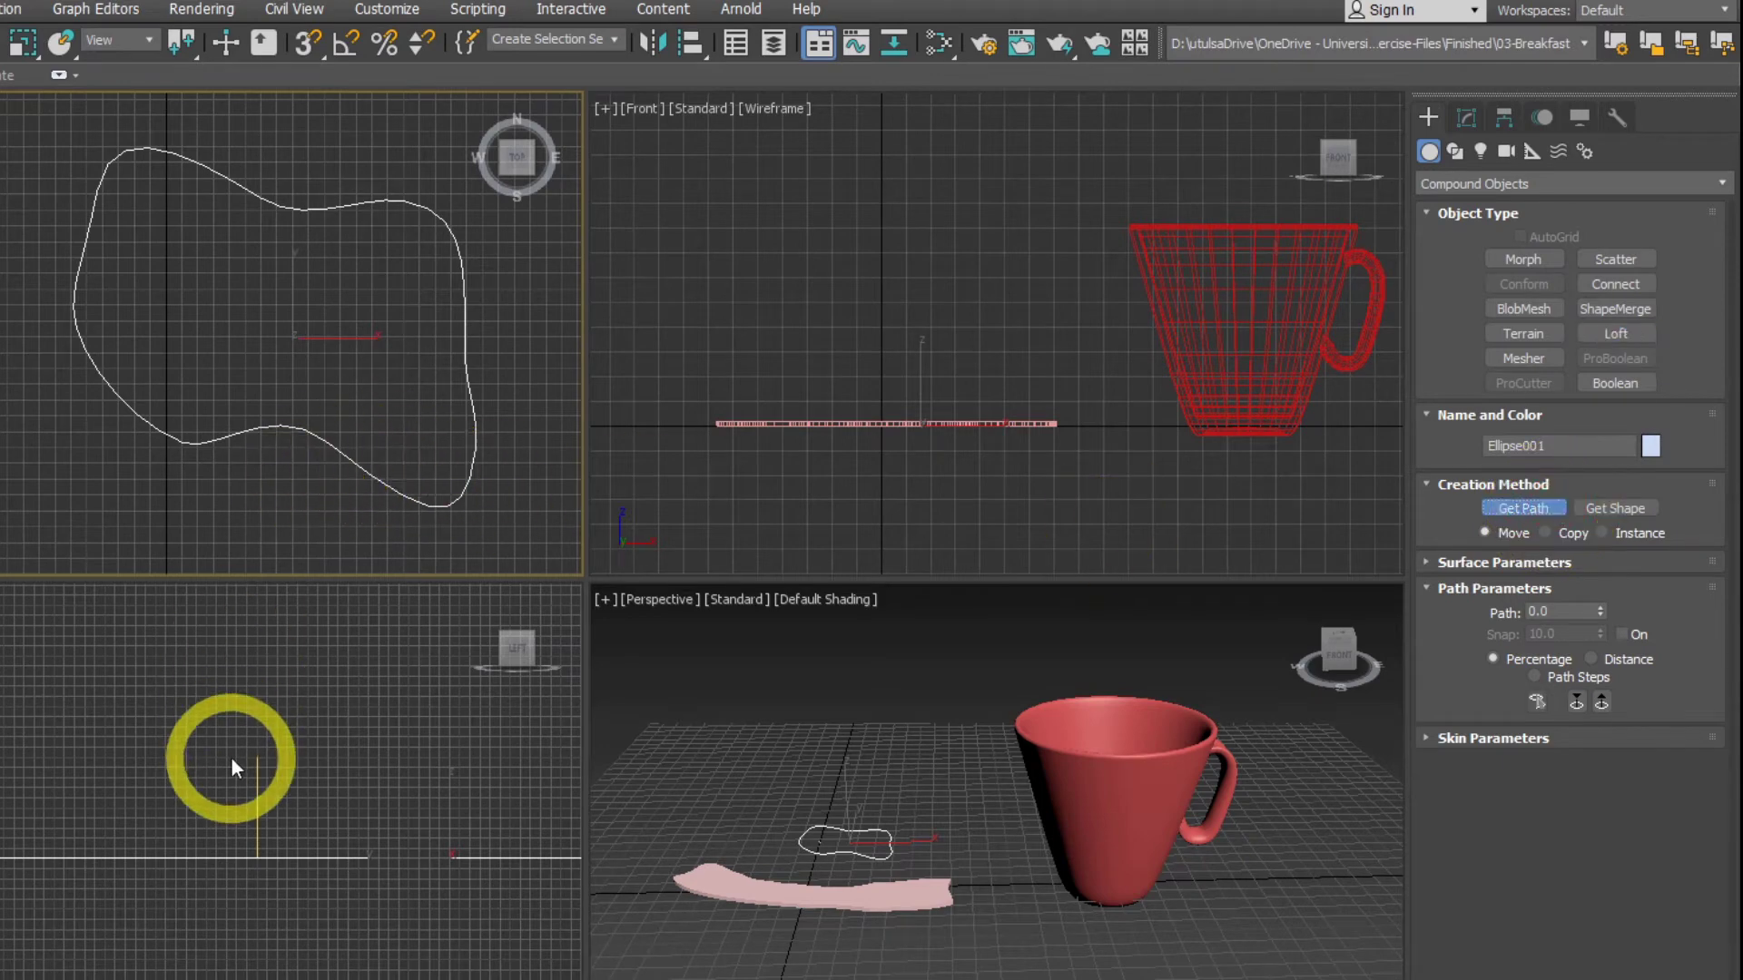
left_click(255, 782)
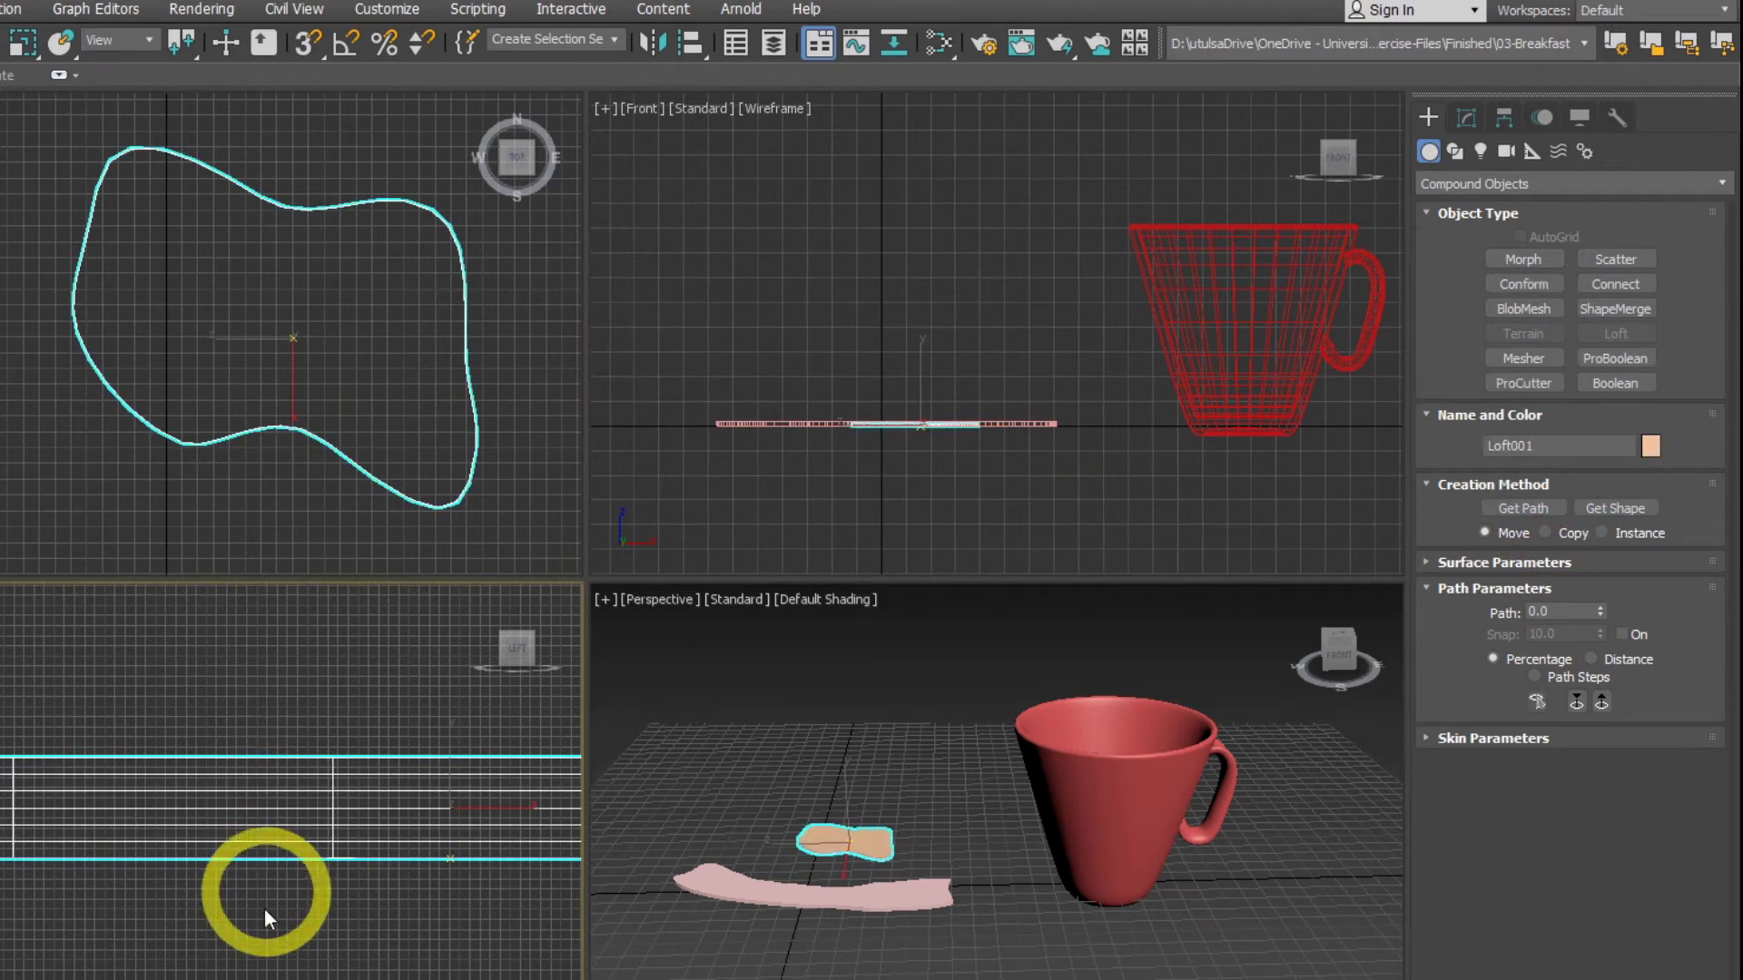
scroll(918, 475, "down", 1)
scroll(880, 499, "up", 4)
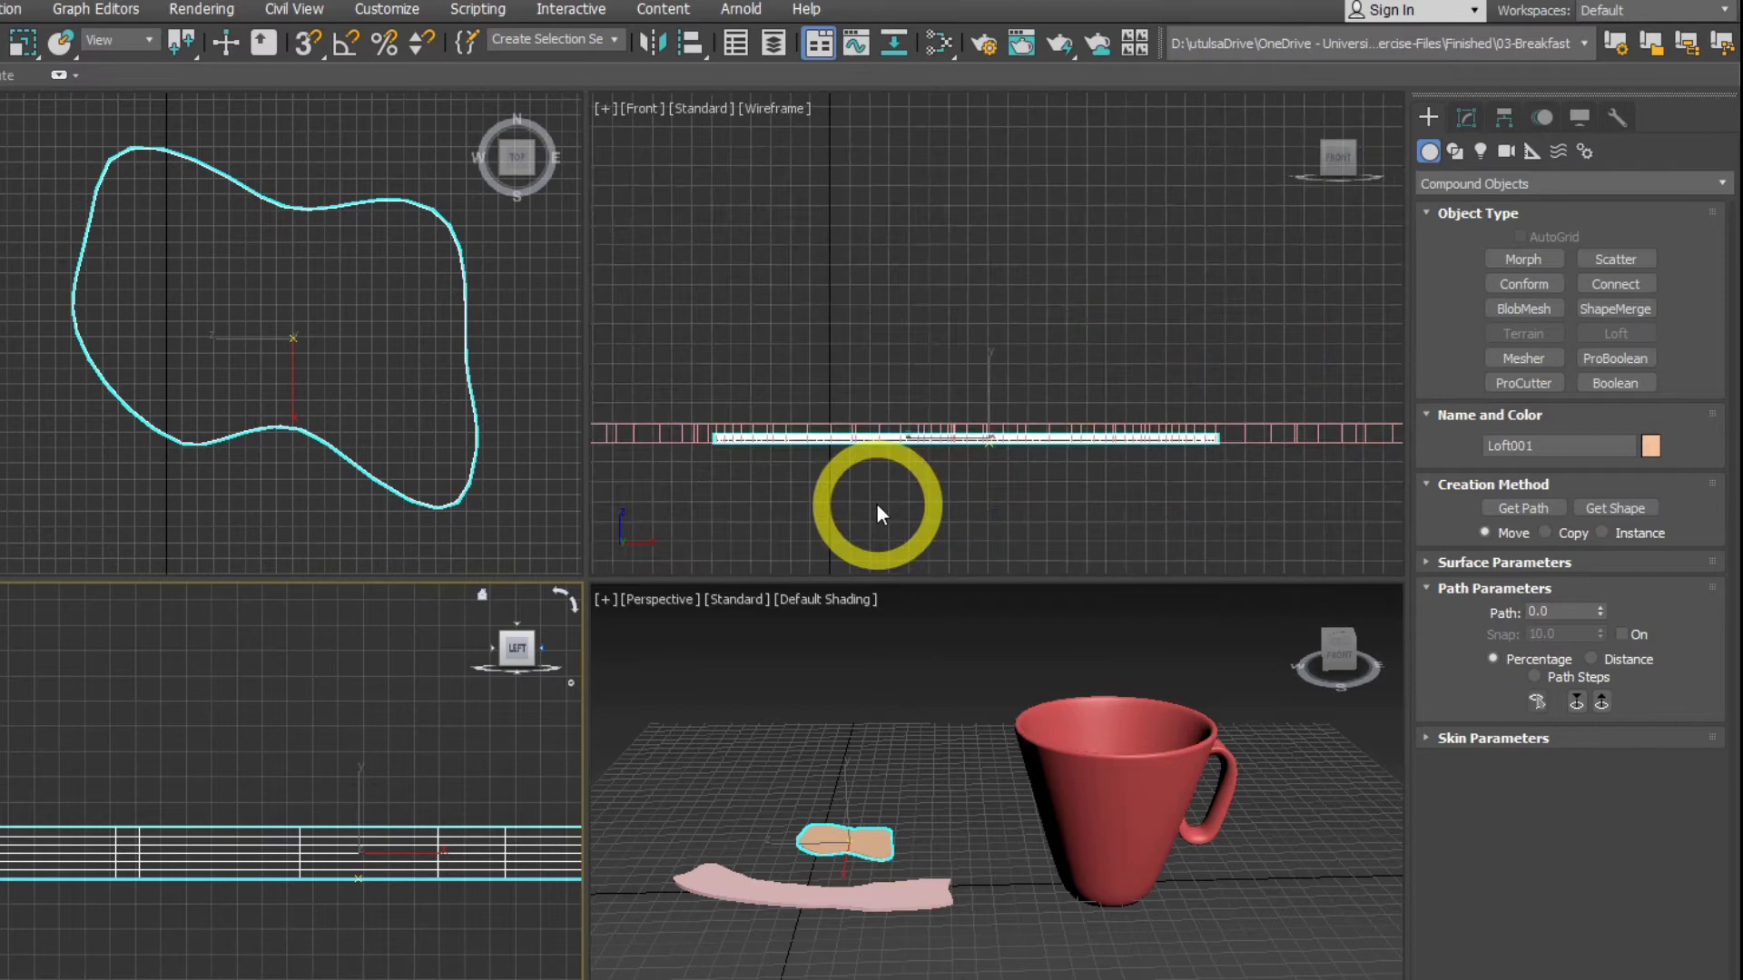
middle_click_drag(912, 444, 1035, 532)
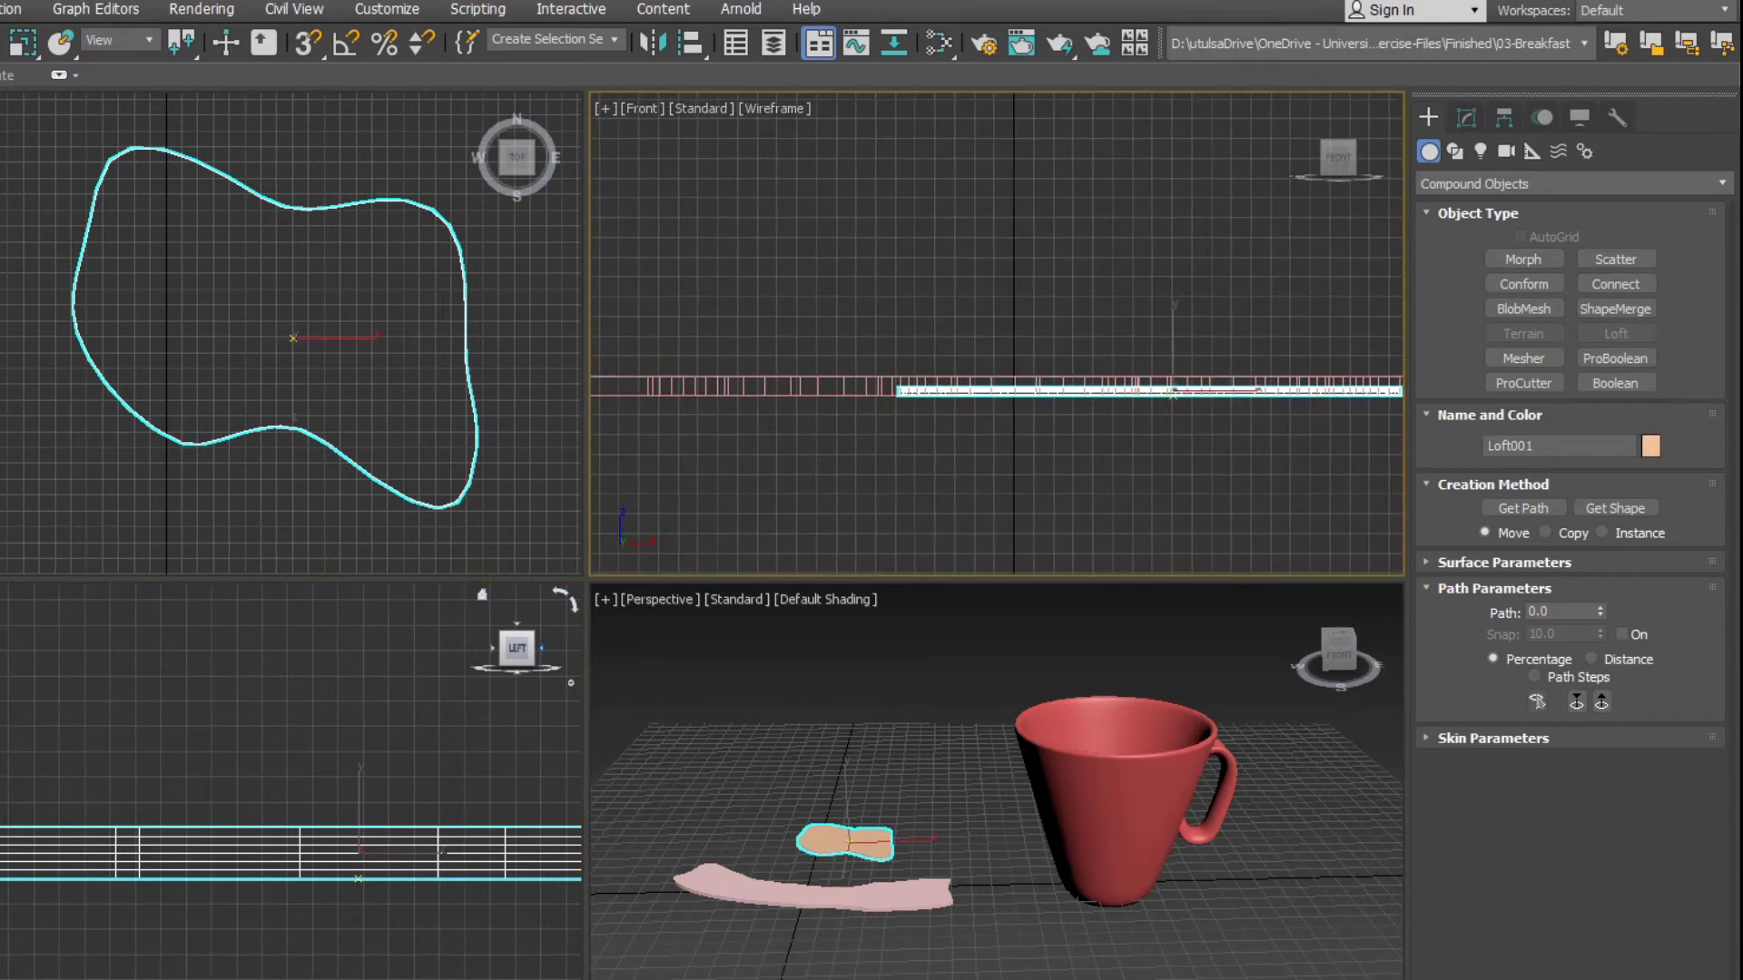
middle_click_drag(863, 934, 880, 848, "ctrl+alt")
middle_click_drag(290, 885, 290, 889, "ctrl+alt")
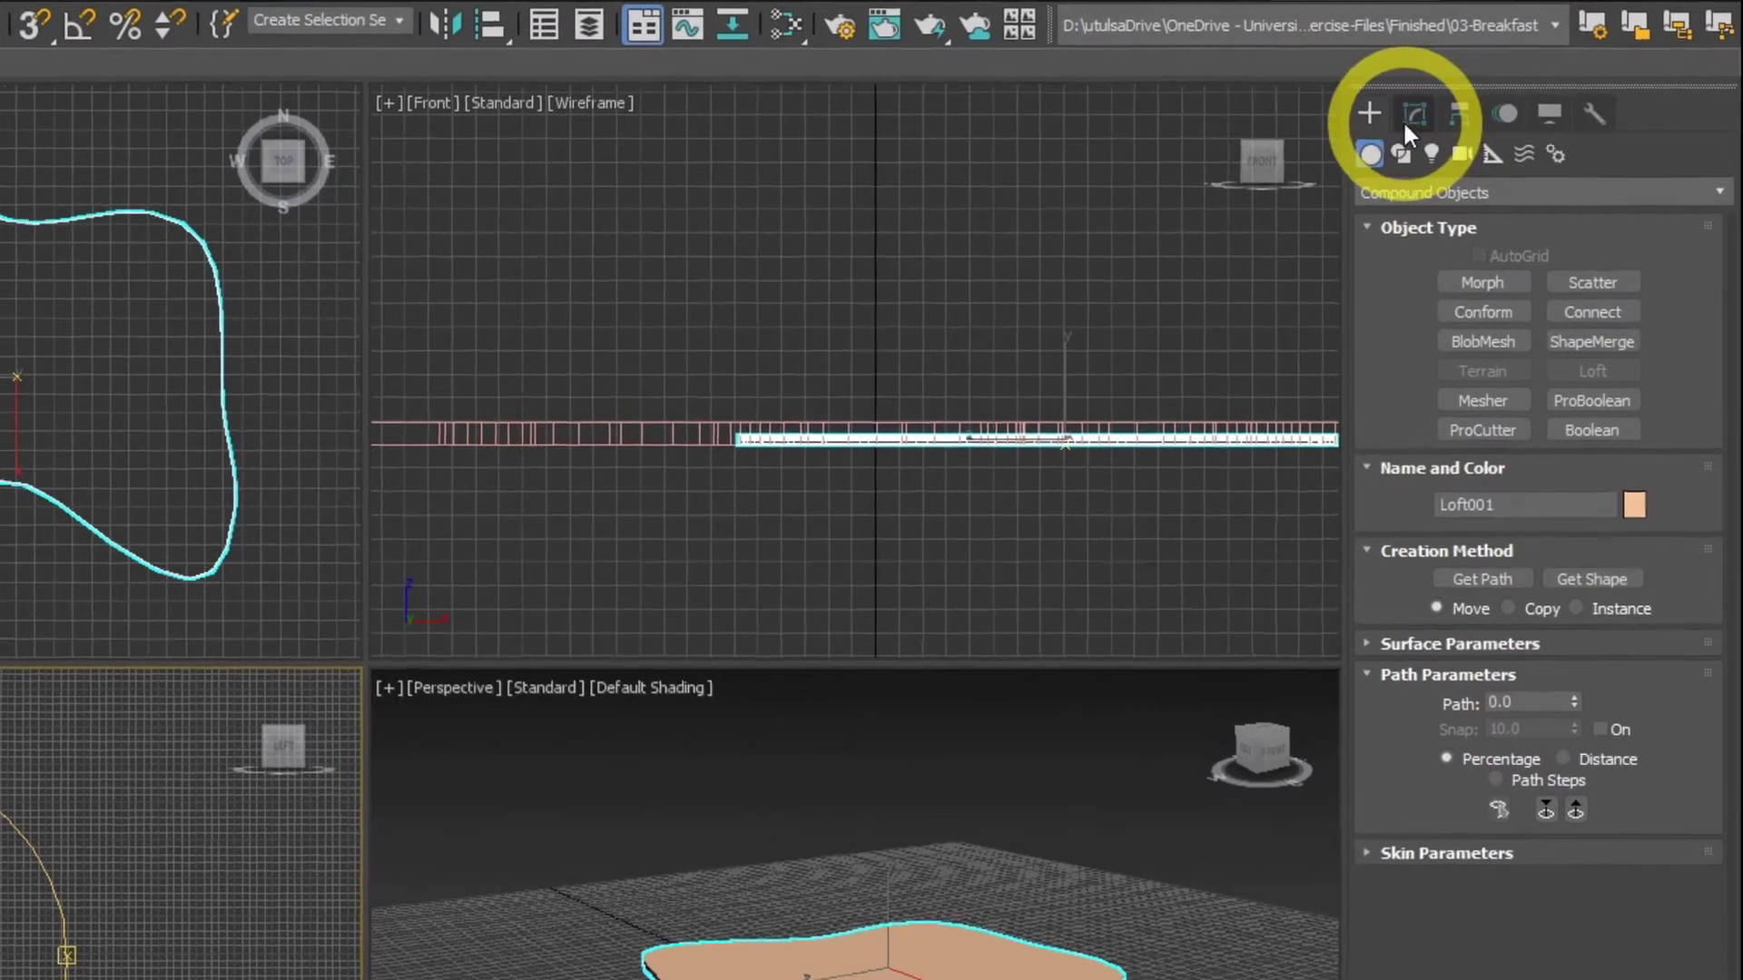
In the Modify panel, open Scale from Loft001's Deformations rollout
left_click(1465, 119)
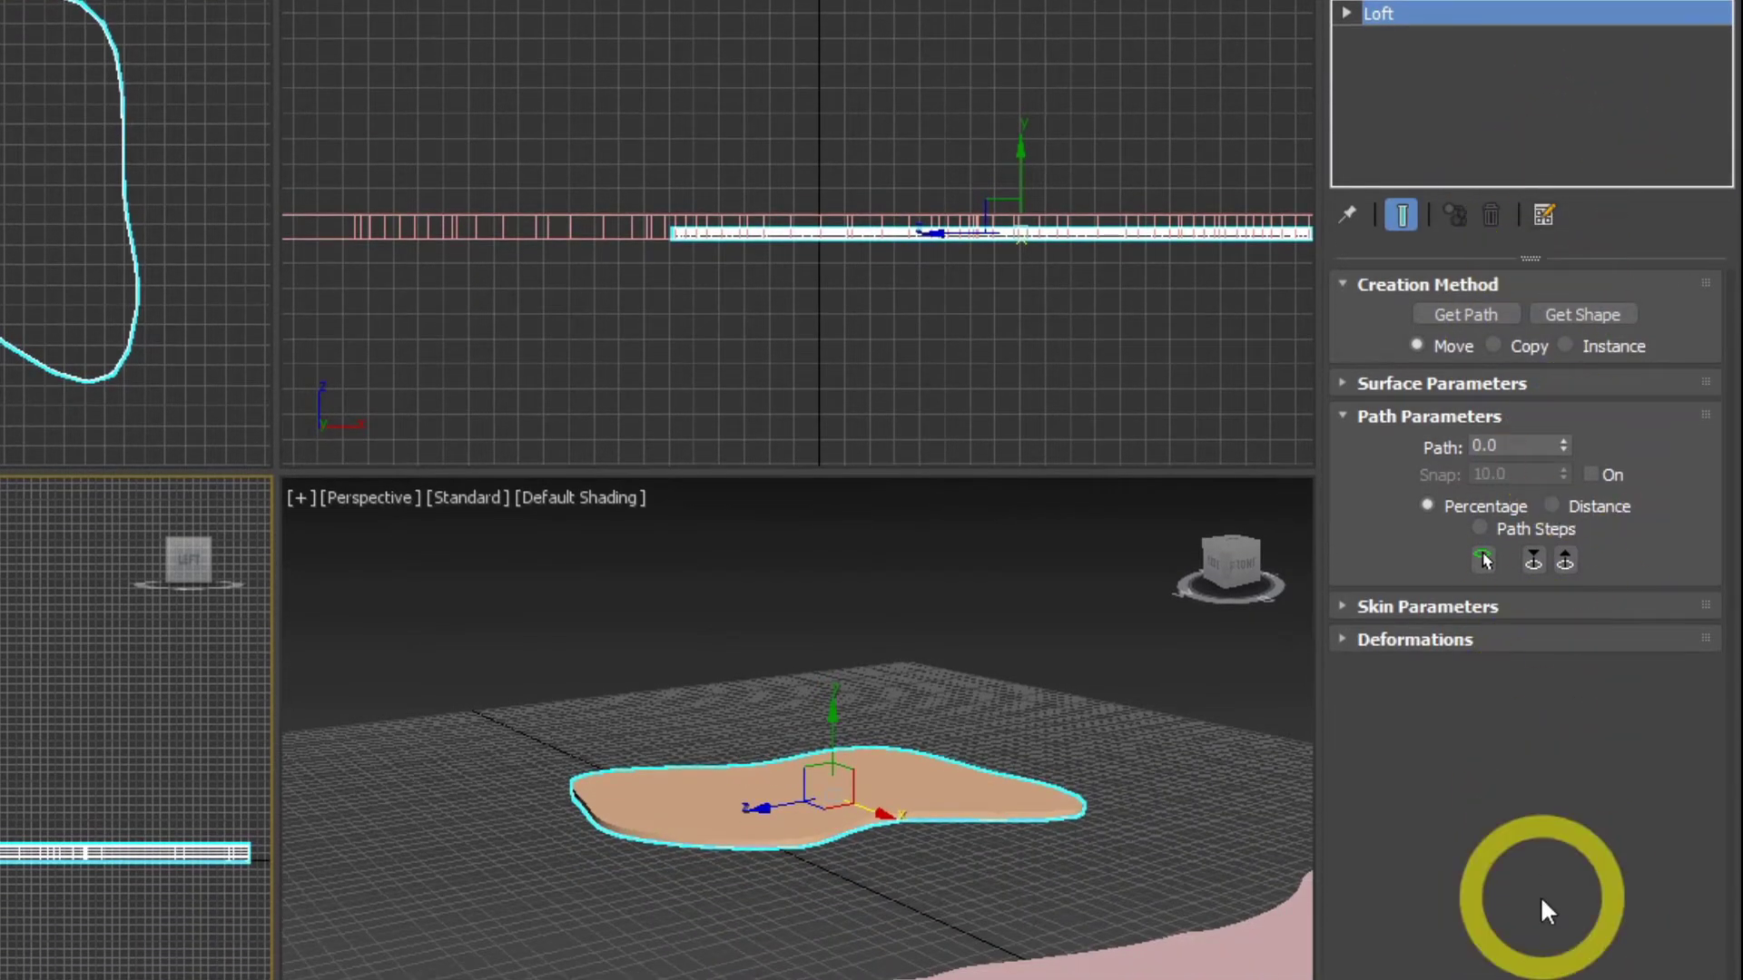
left_click(1334, 640)
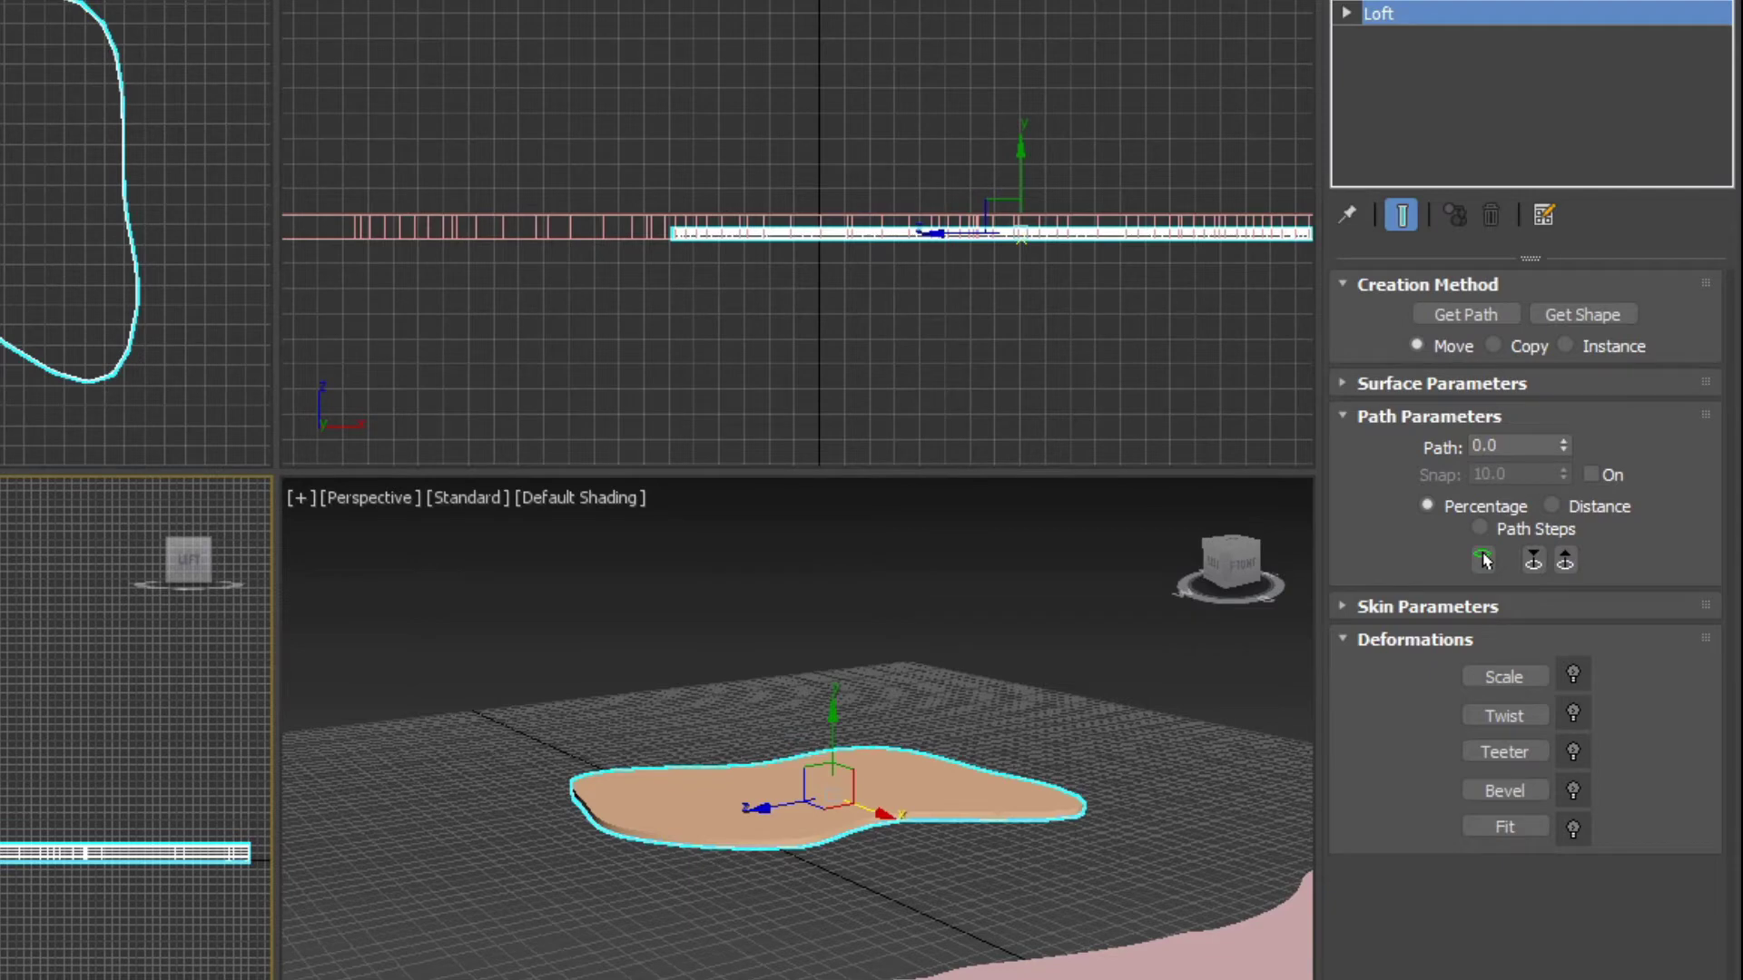
left_click(1504, 677)
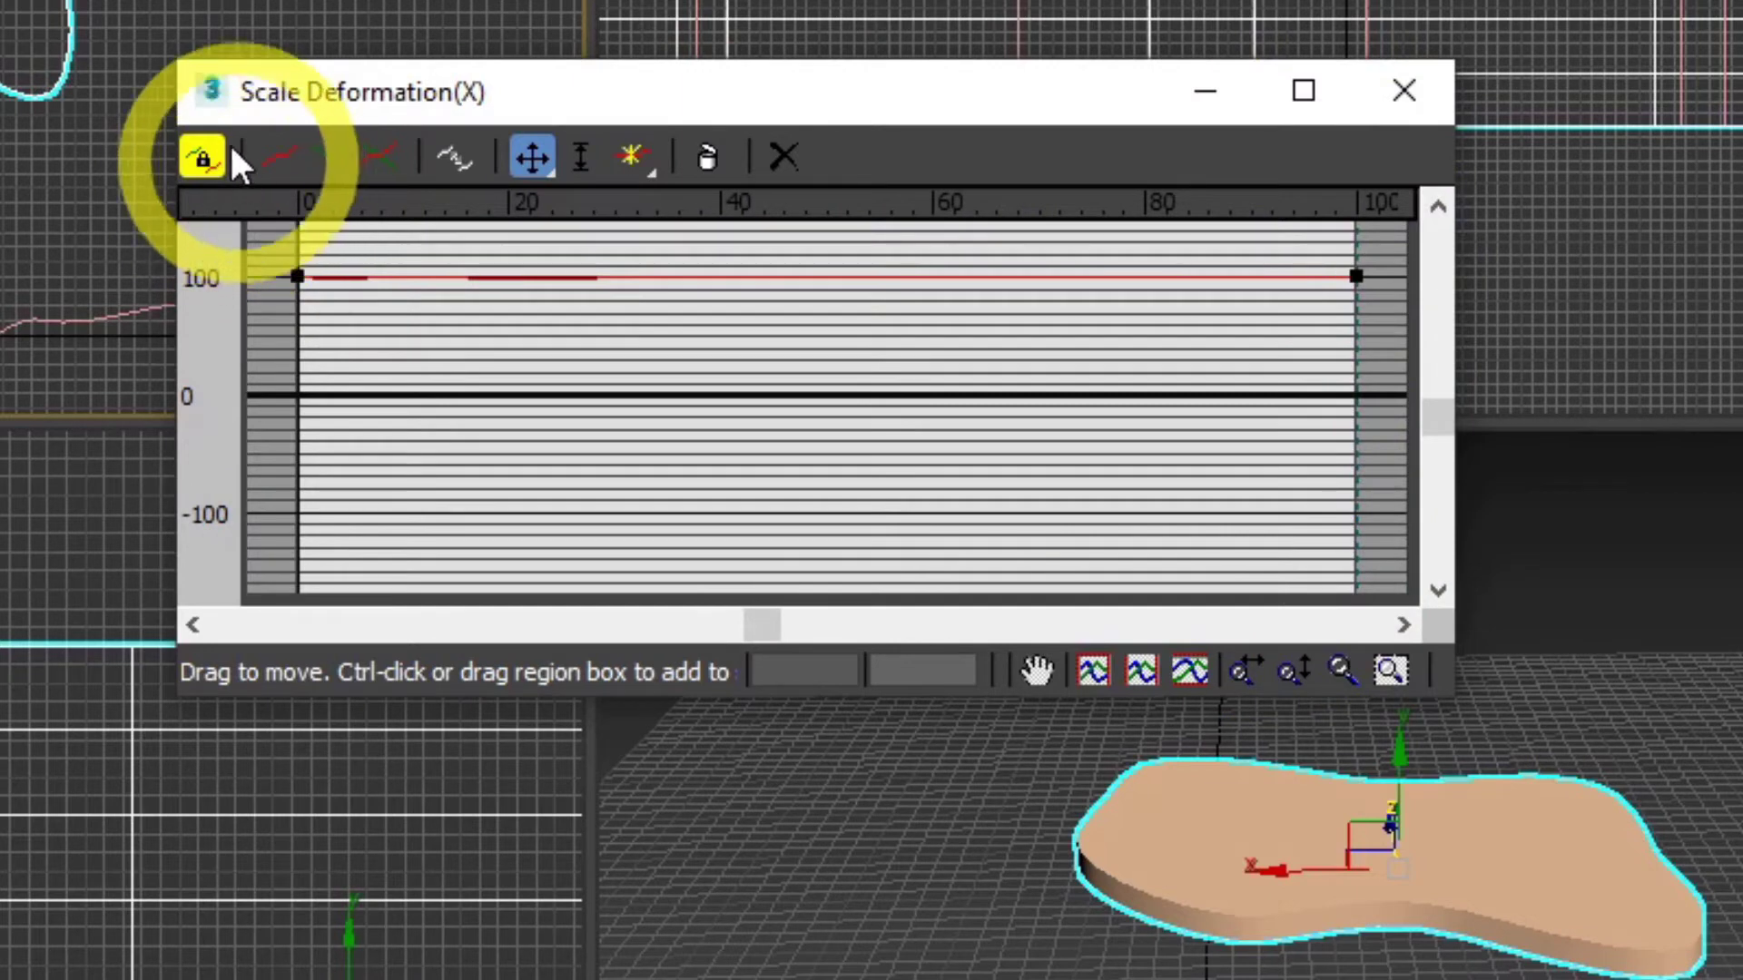
Drag the X scale curve's end point from 100 down to 3.704, then orbit to inspect the taper
left_click(202, 157)
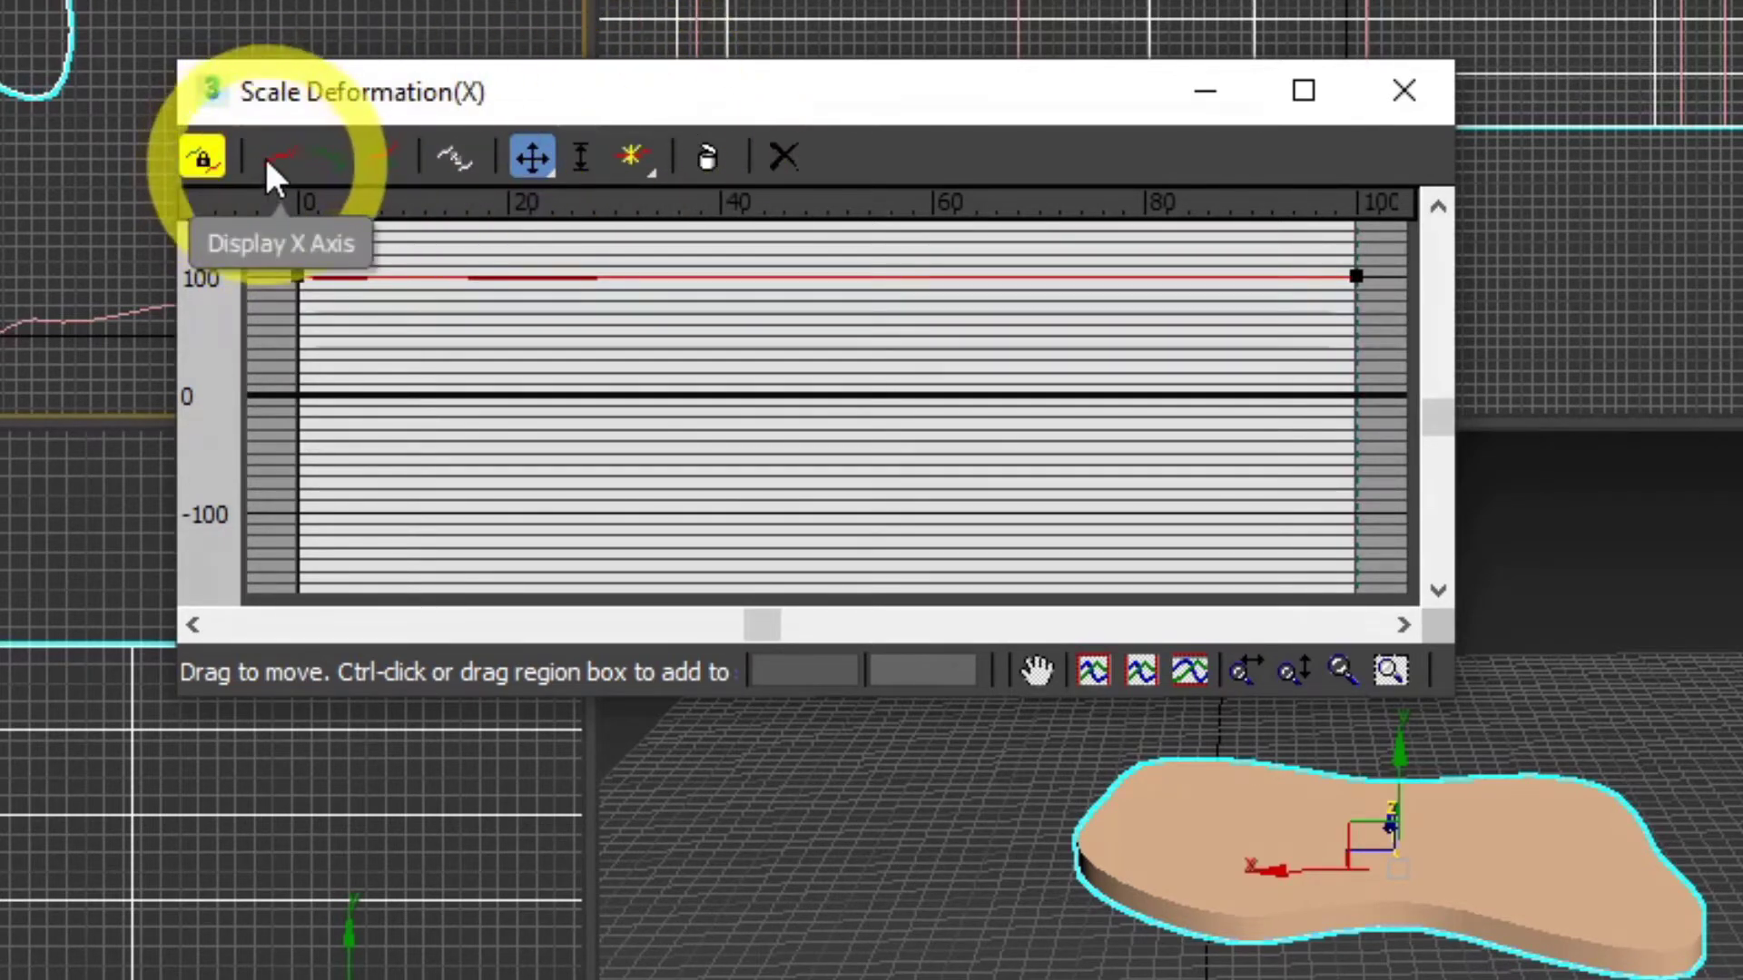
left_click(334, 167)
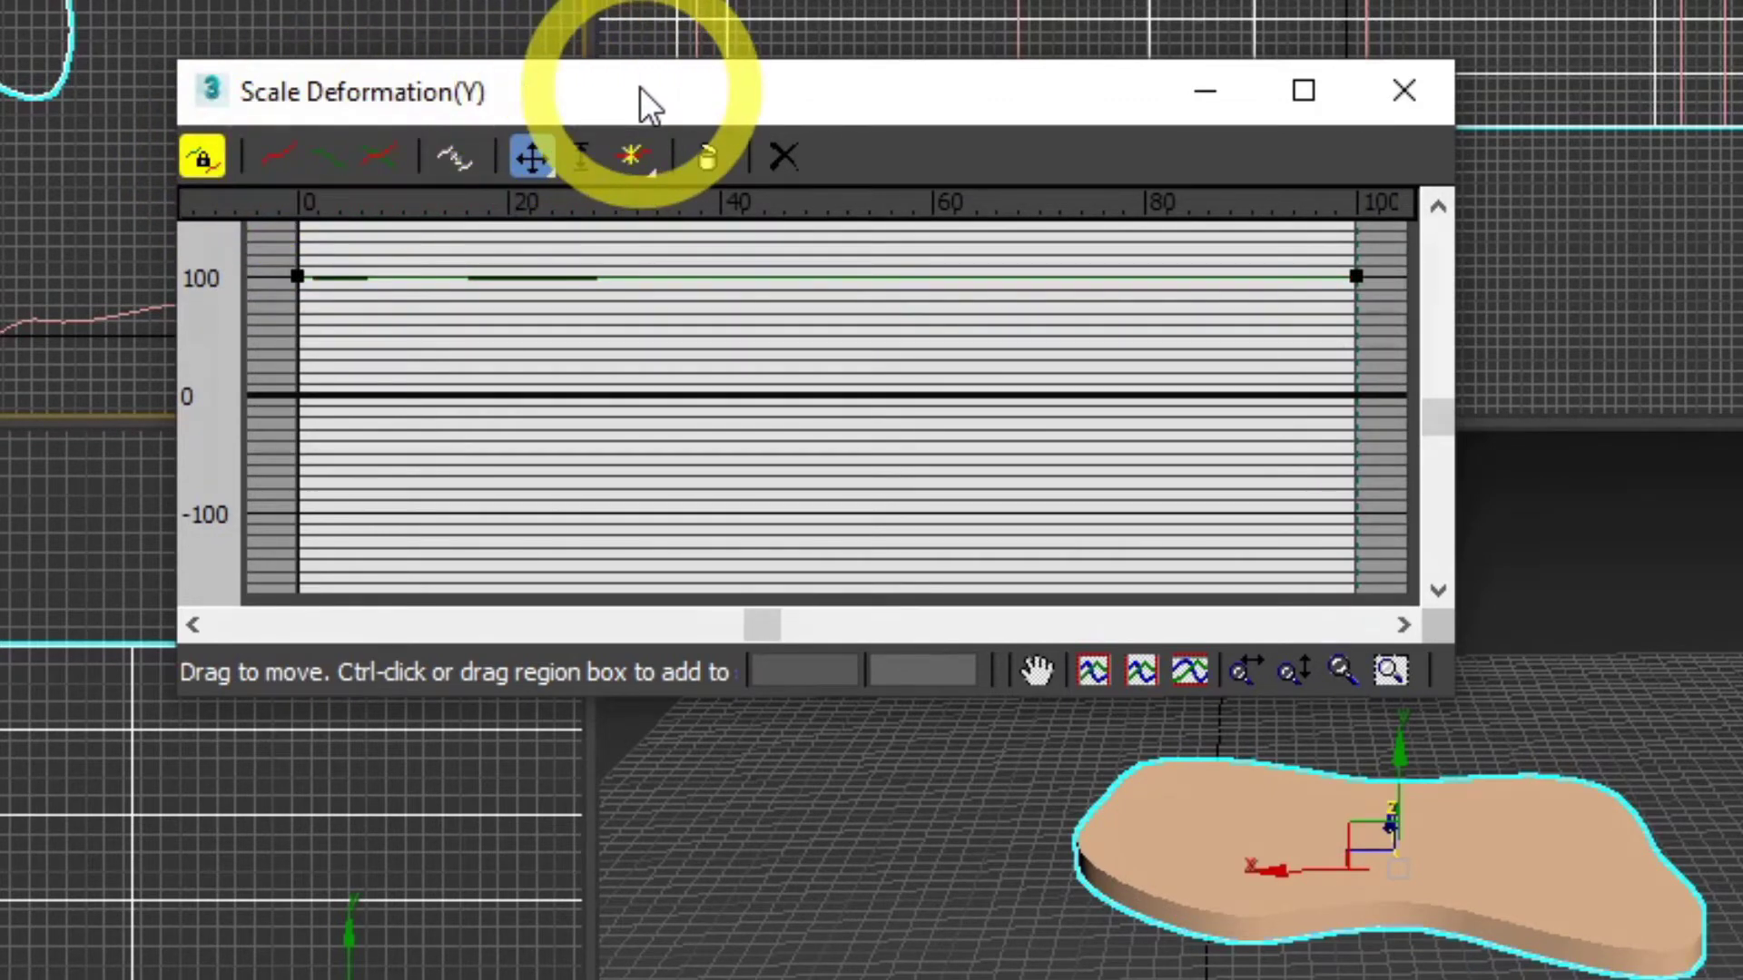
left_click(272, 154)
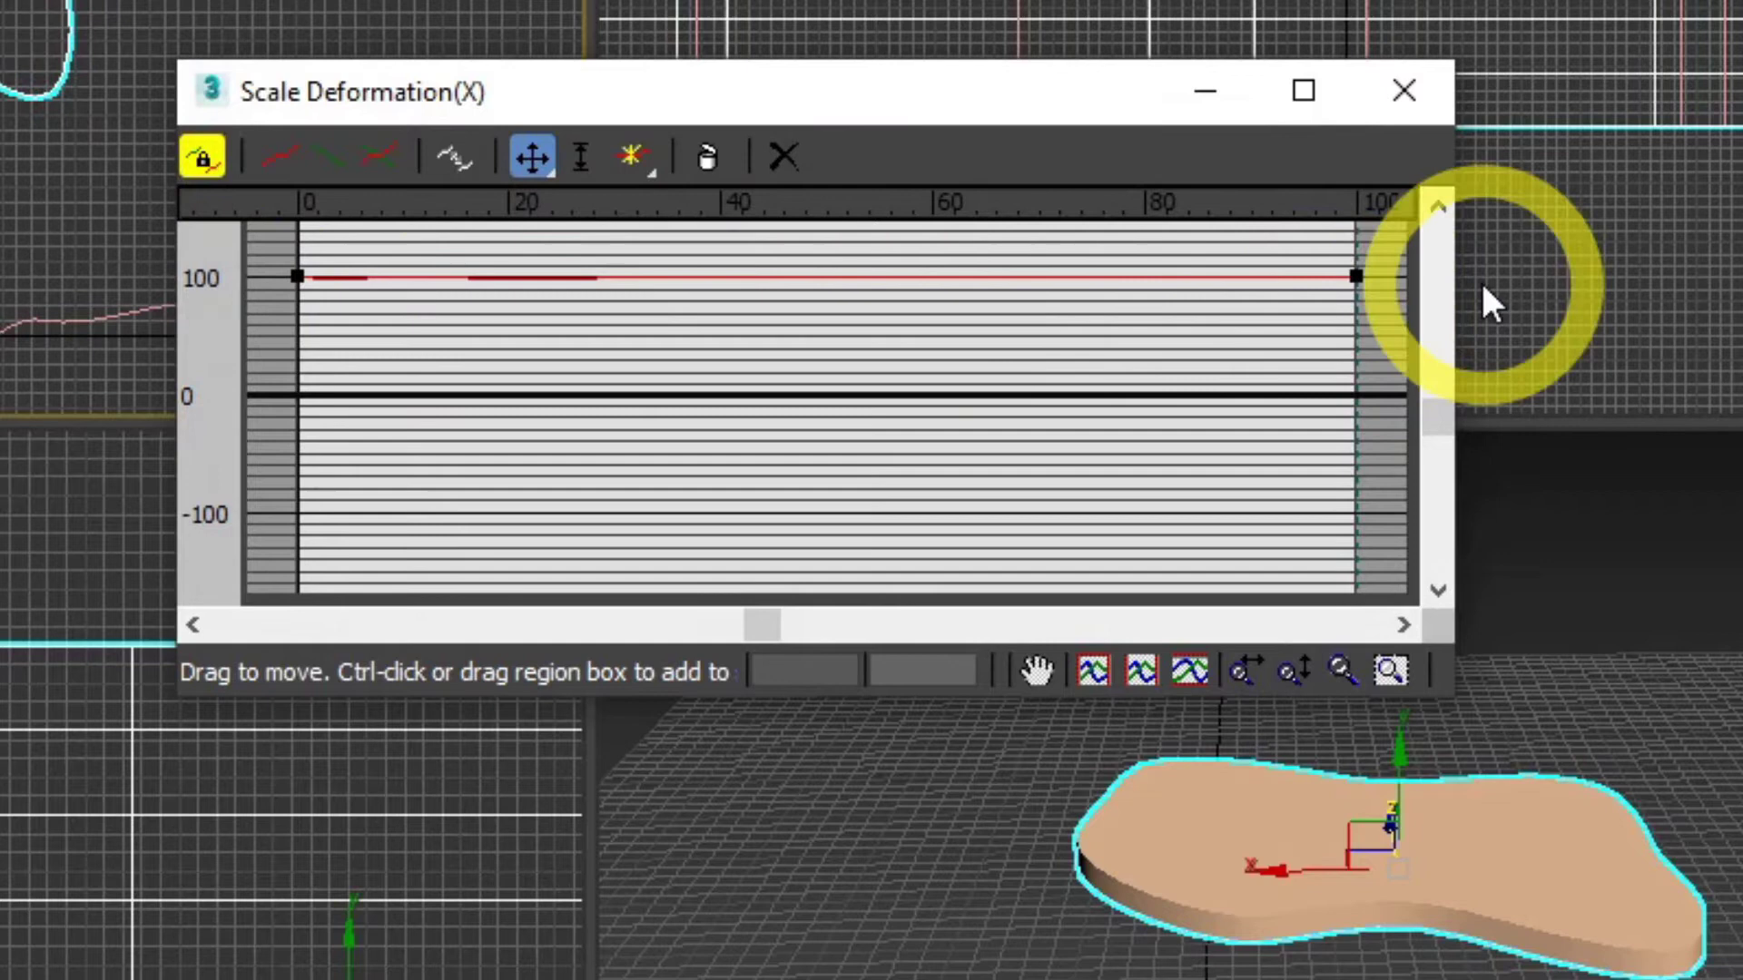
left_click(1356, 276)
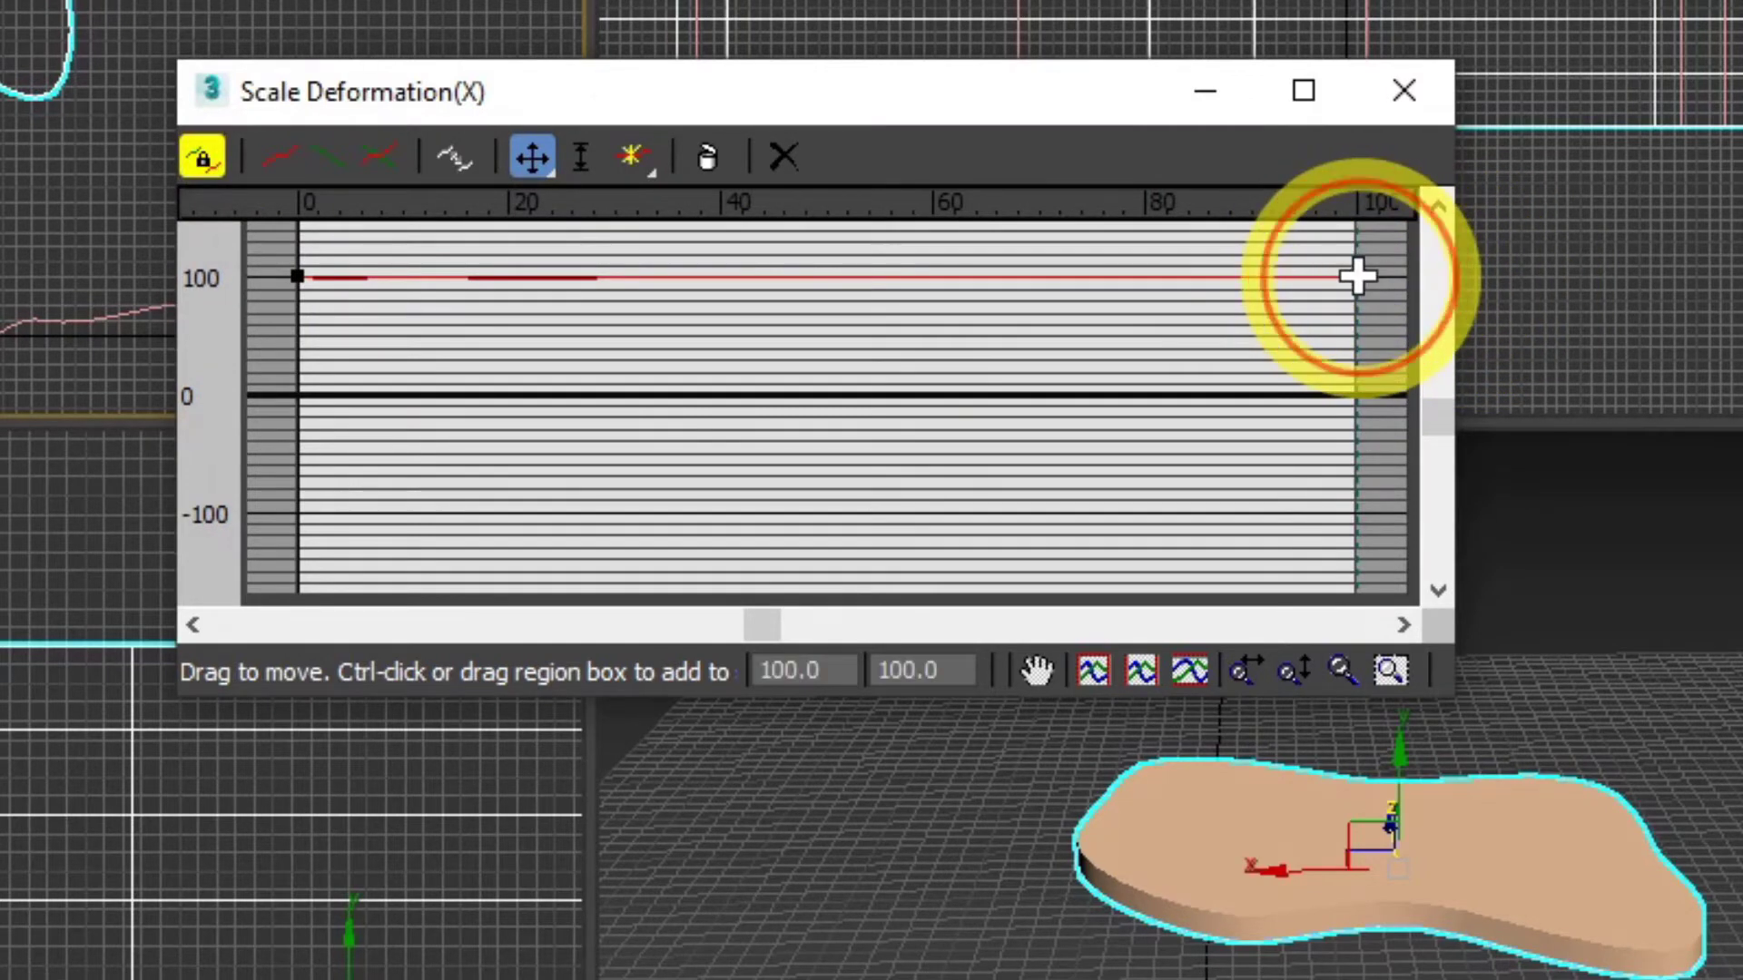
left_click_drag(1356, 276, 1356, 390)
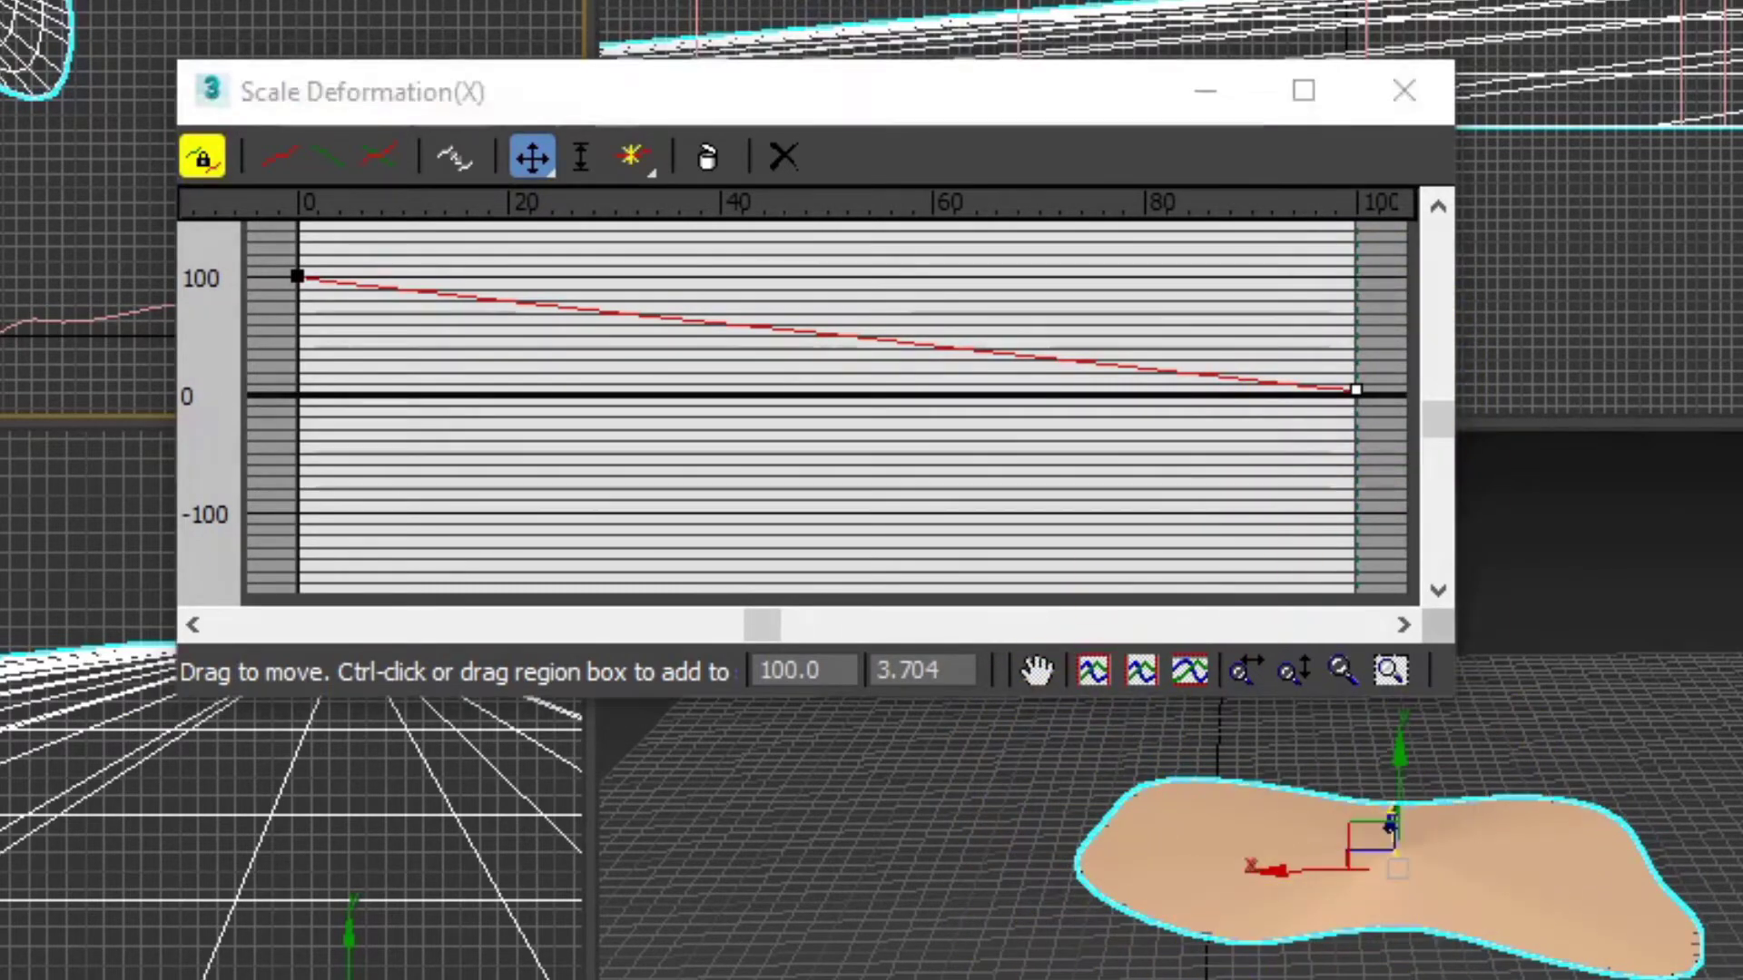
middle_click_drag(1507, 953, 1689, 830, "alt")
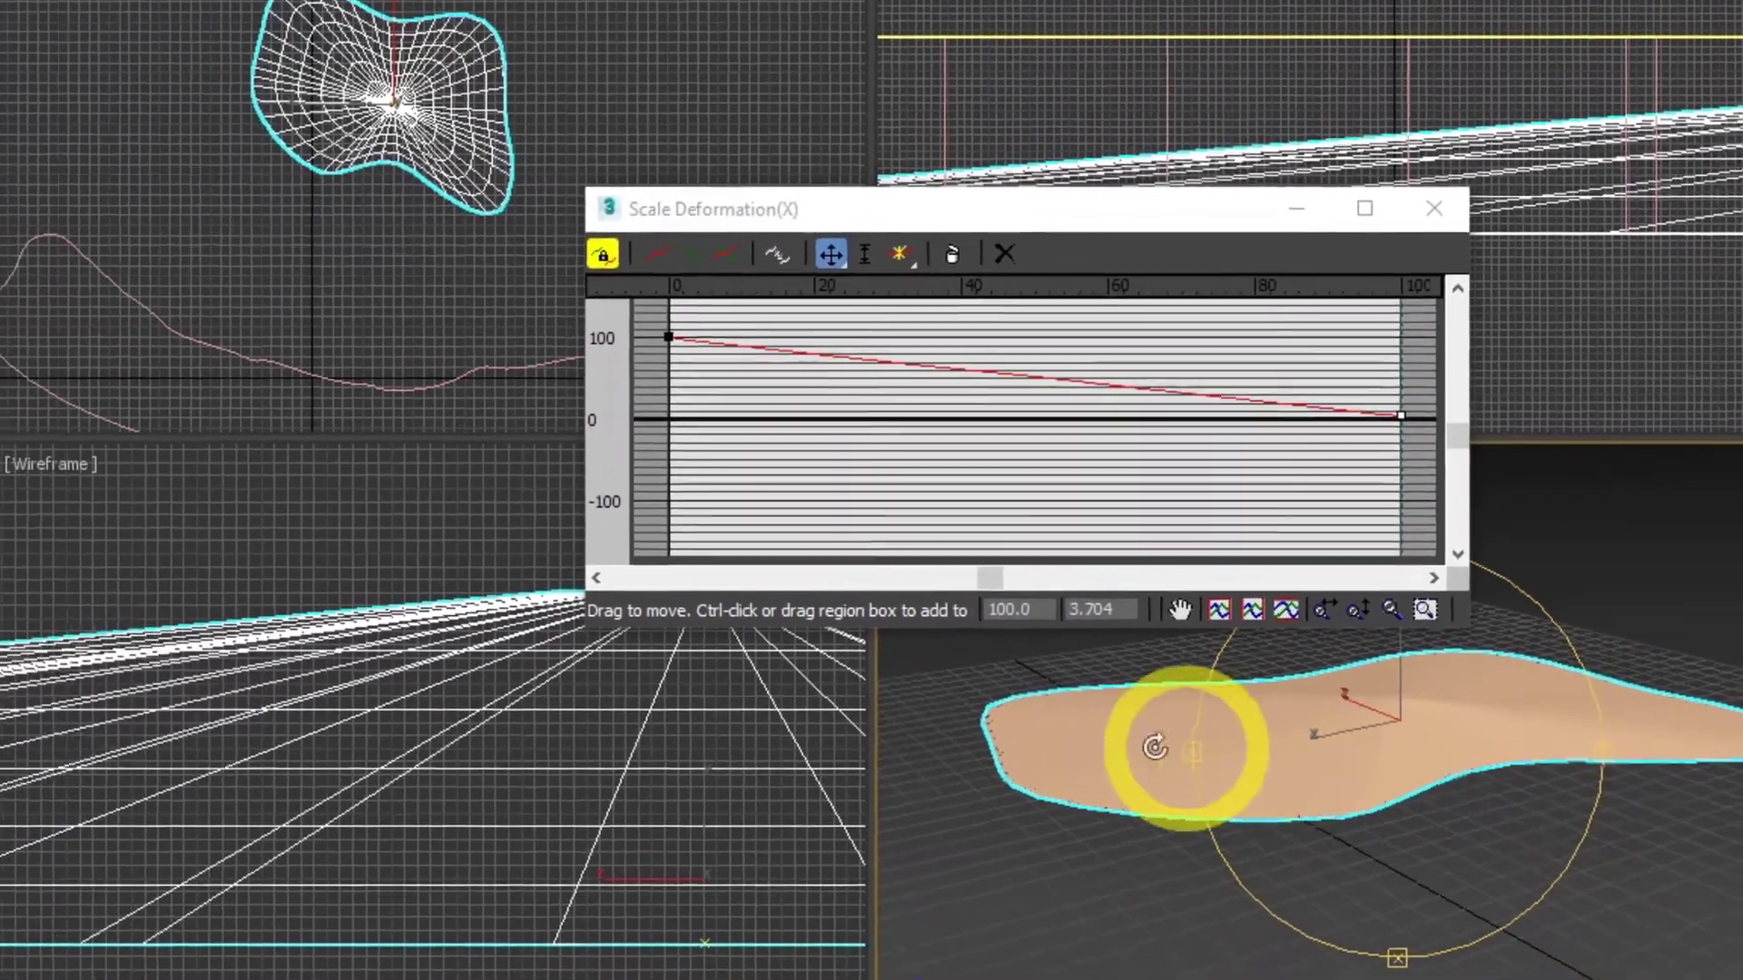
middle_click_drag(563, 790, 467, 742, "alt")
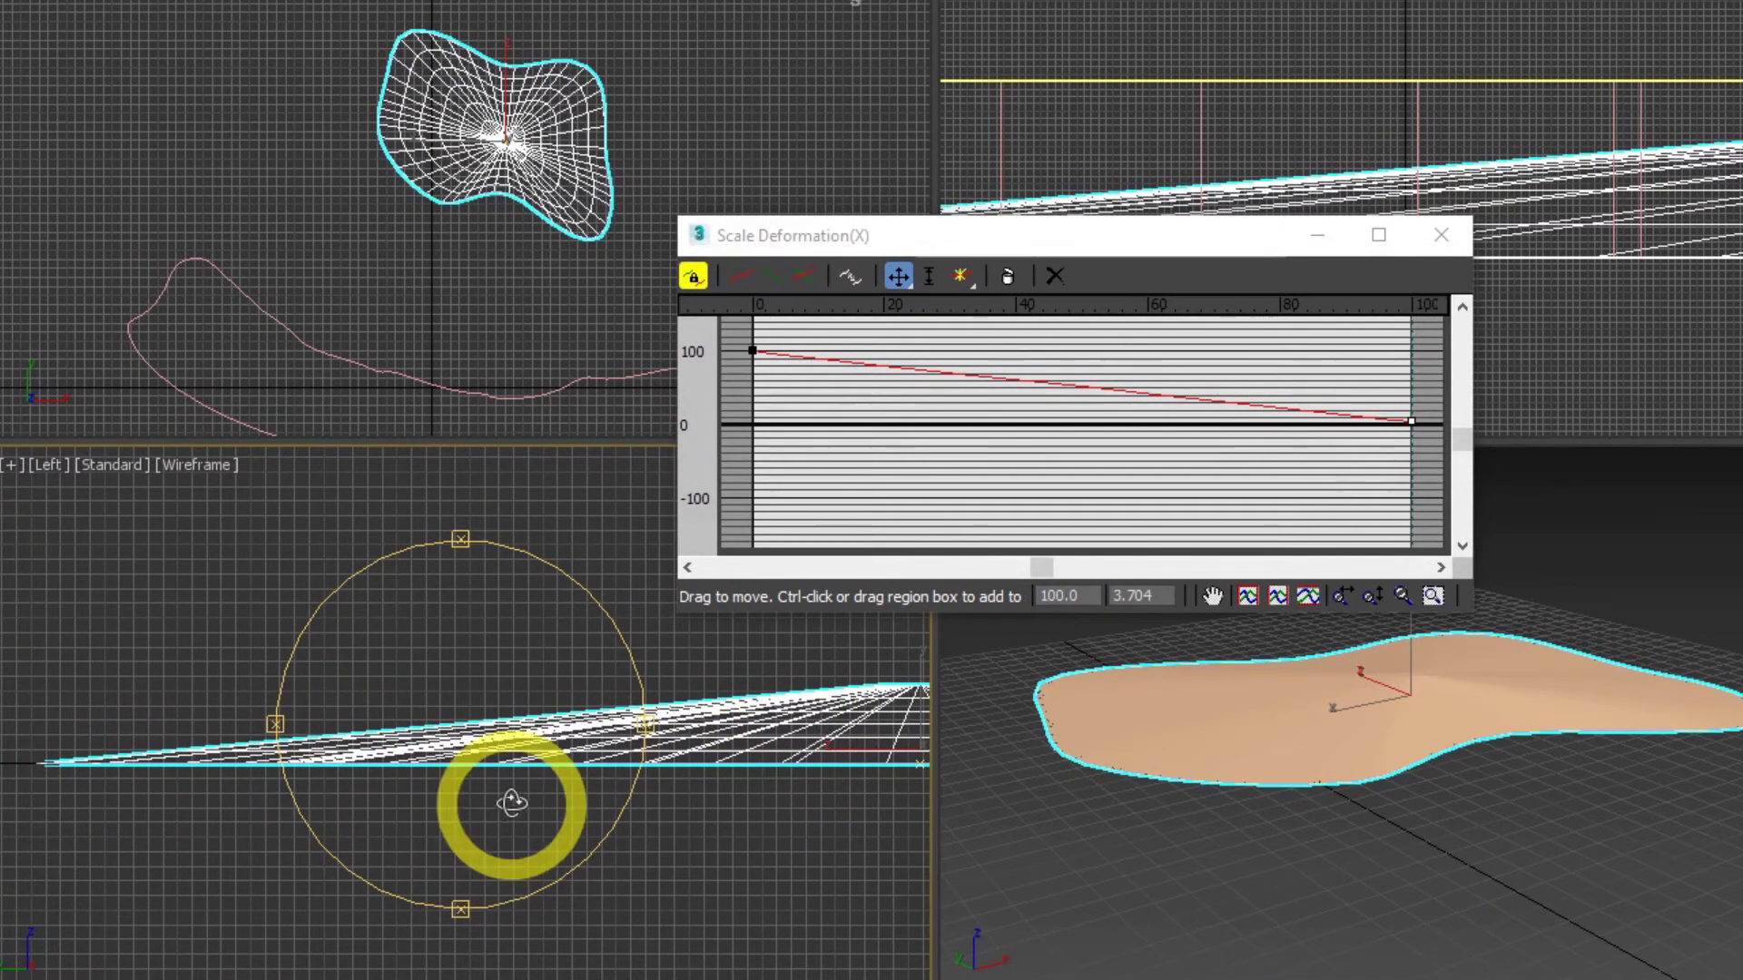
middle_click_drag(509, 805, 300, 822, "alt")
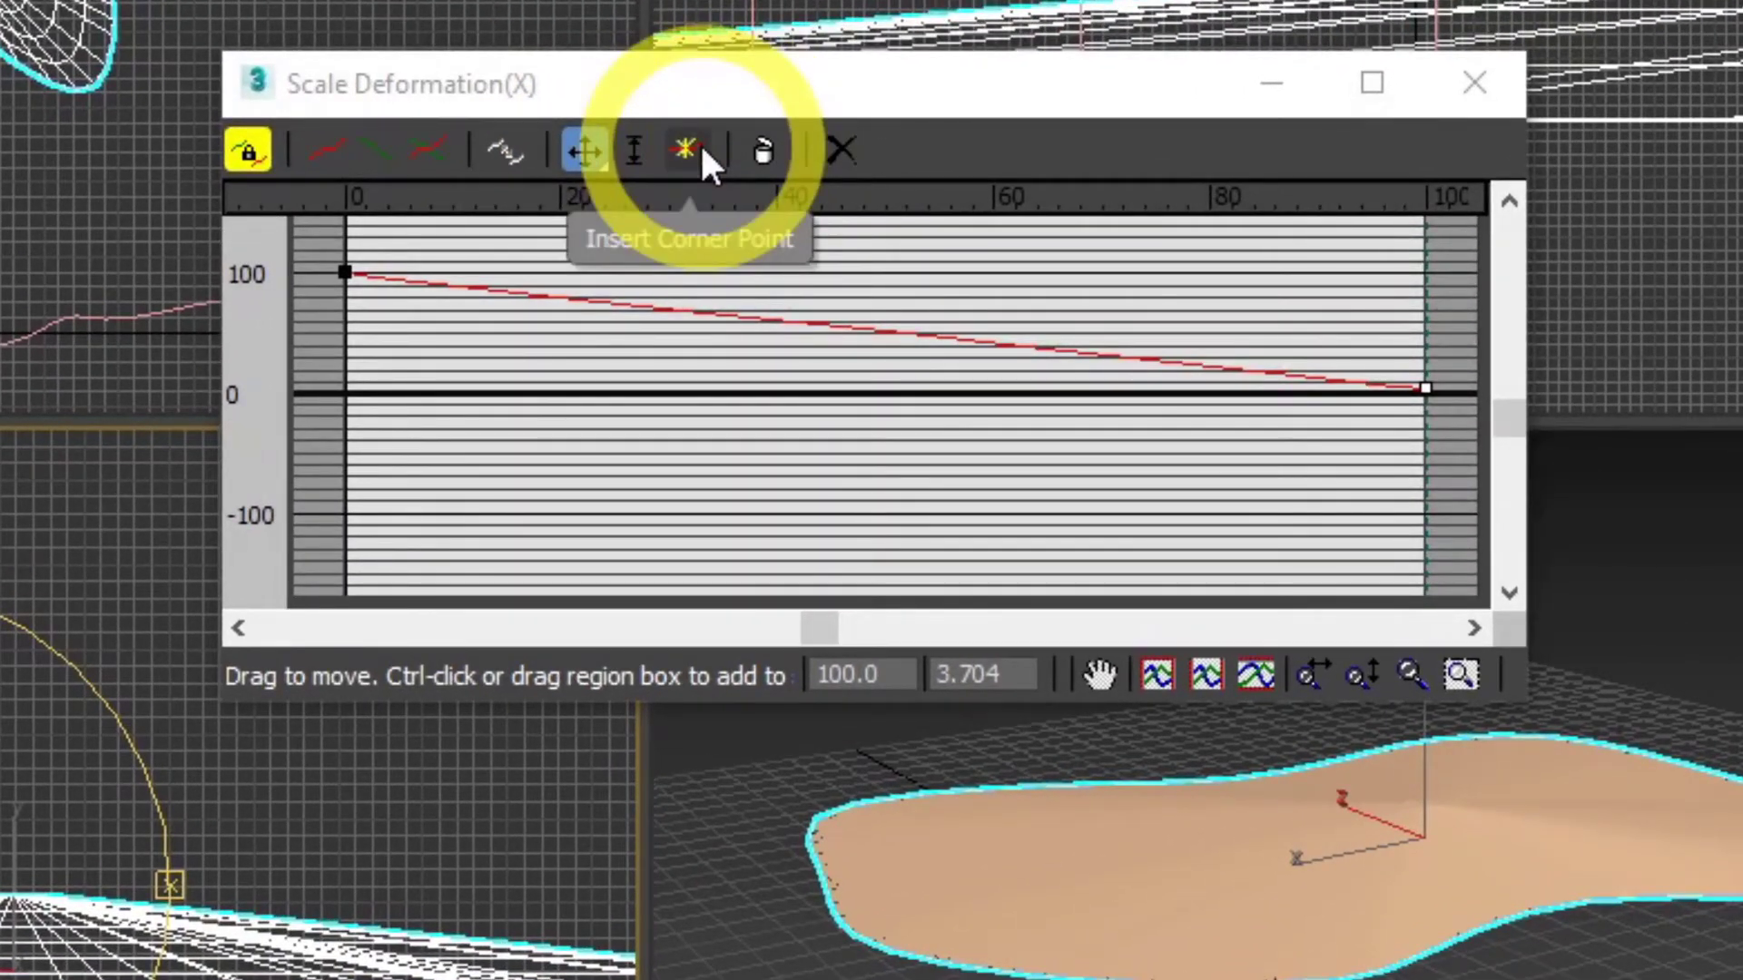
Insert a Bezier-Smooth point near 77 on the scale curve, raise it to about 42.9, and align its handles
left_click(699, 149)
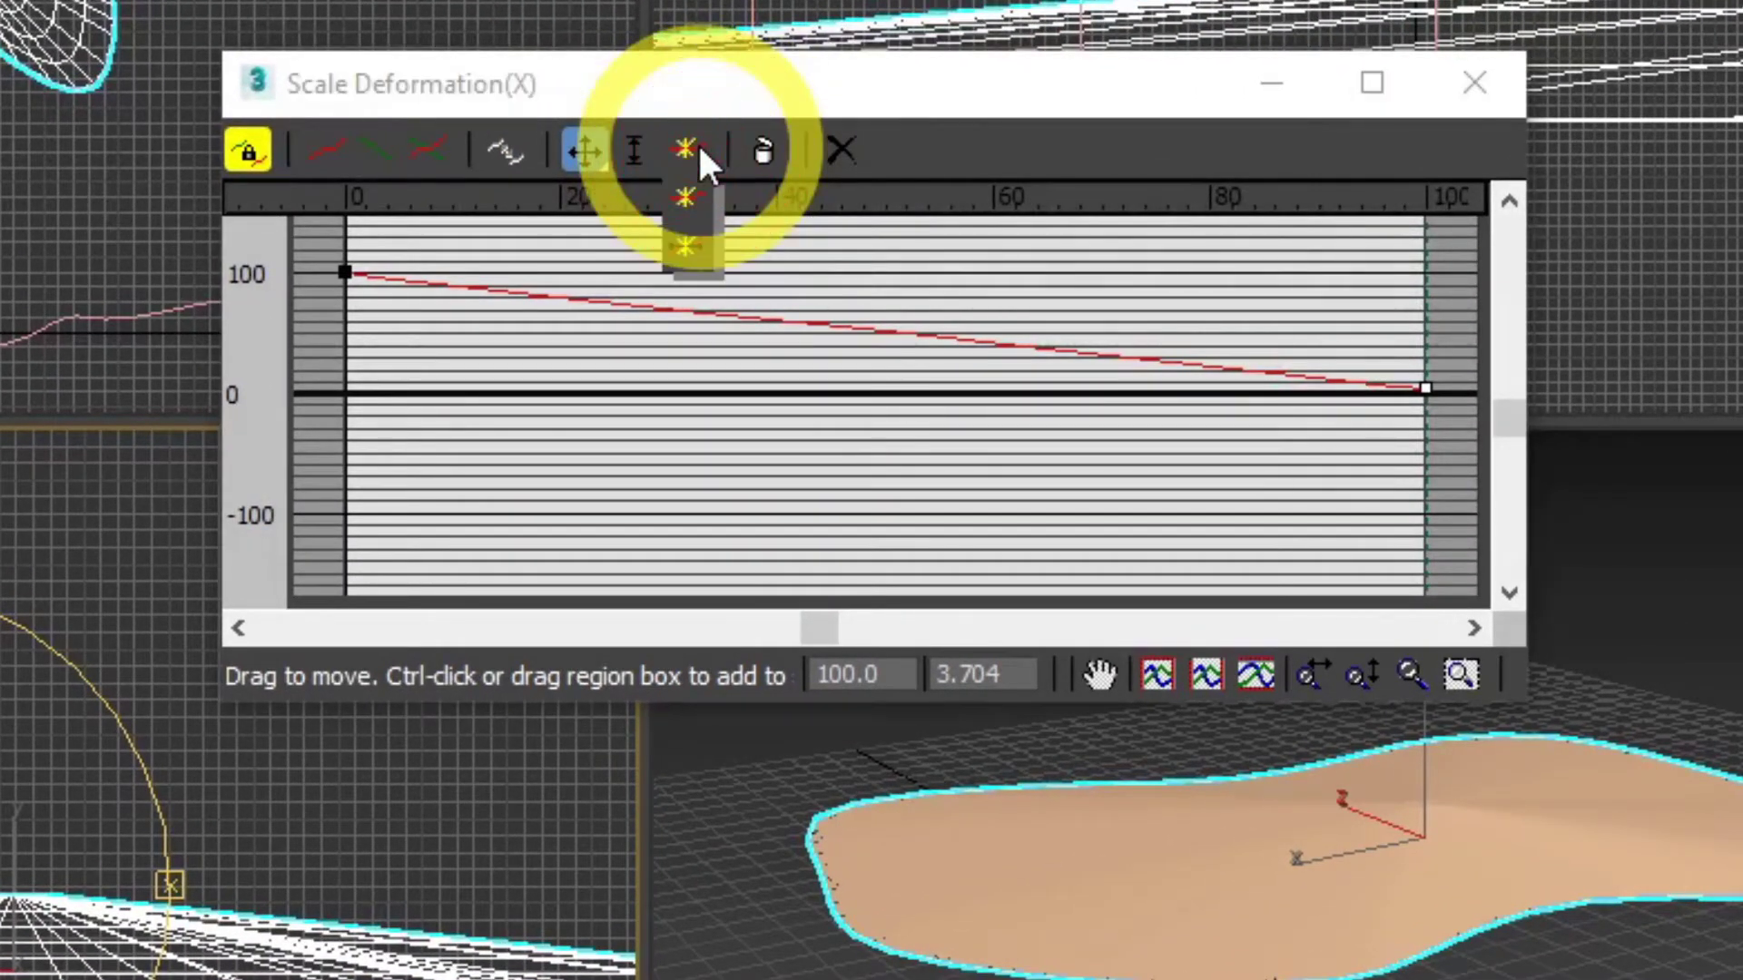
left_click(1172, 361)
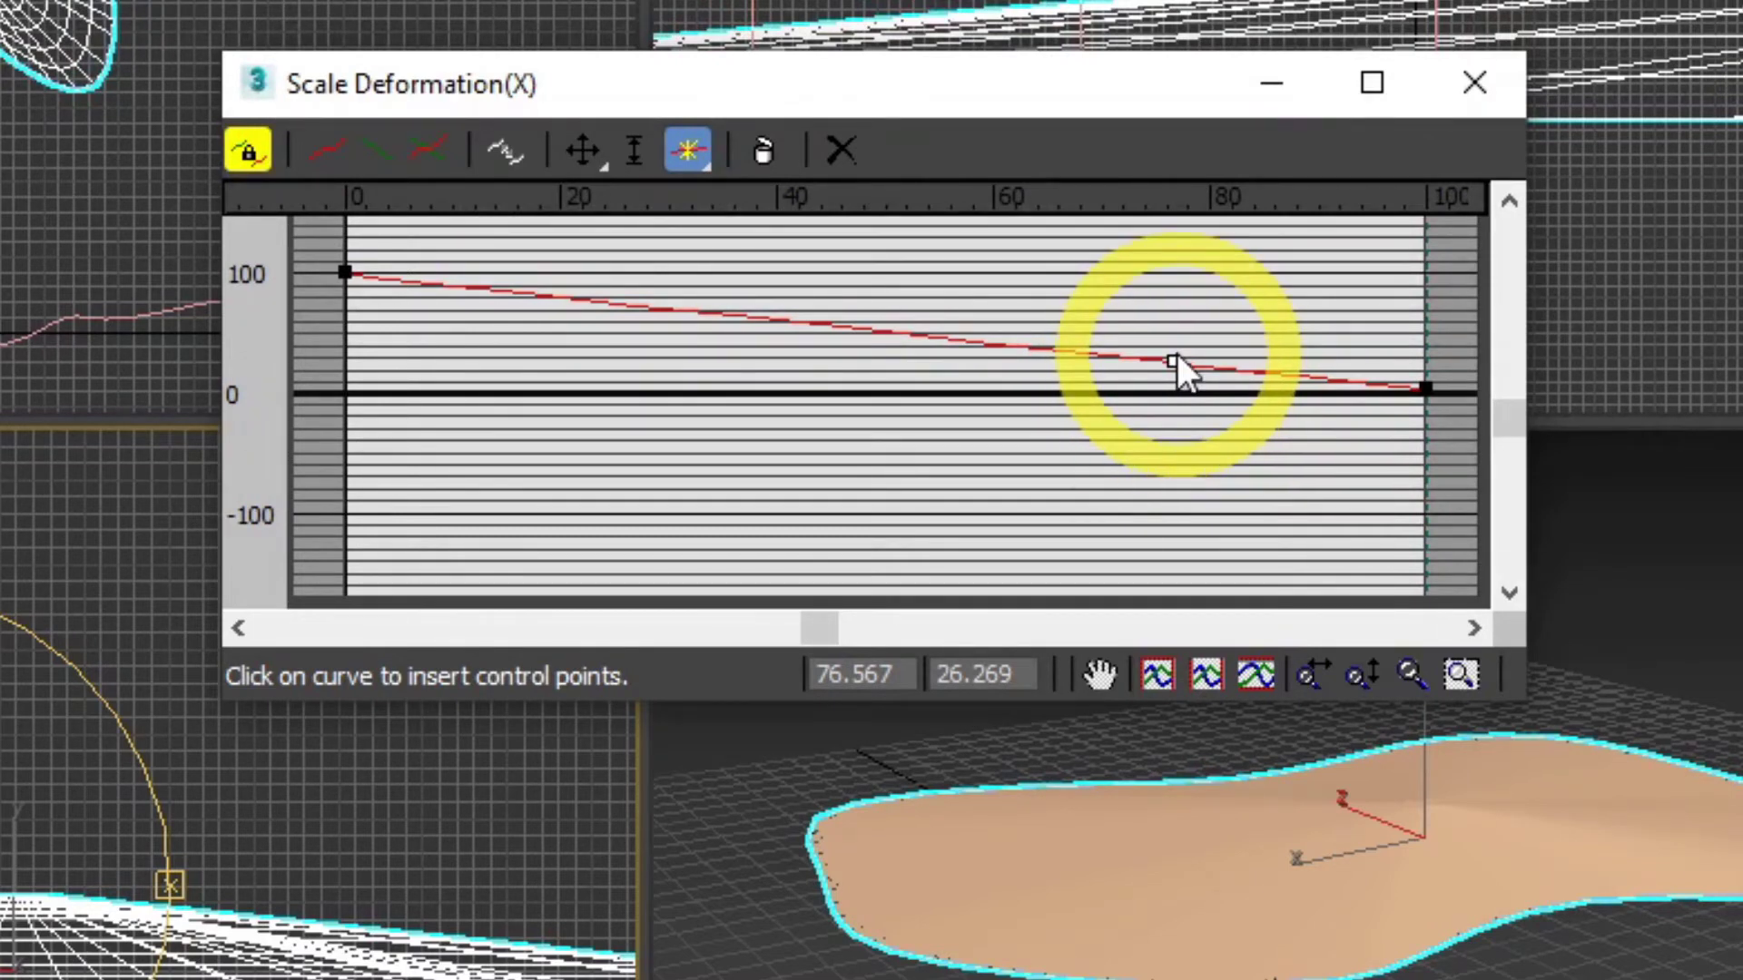
right_click(1174, 363)
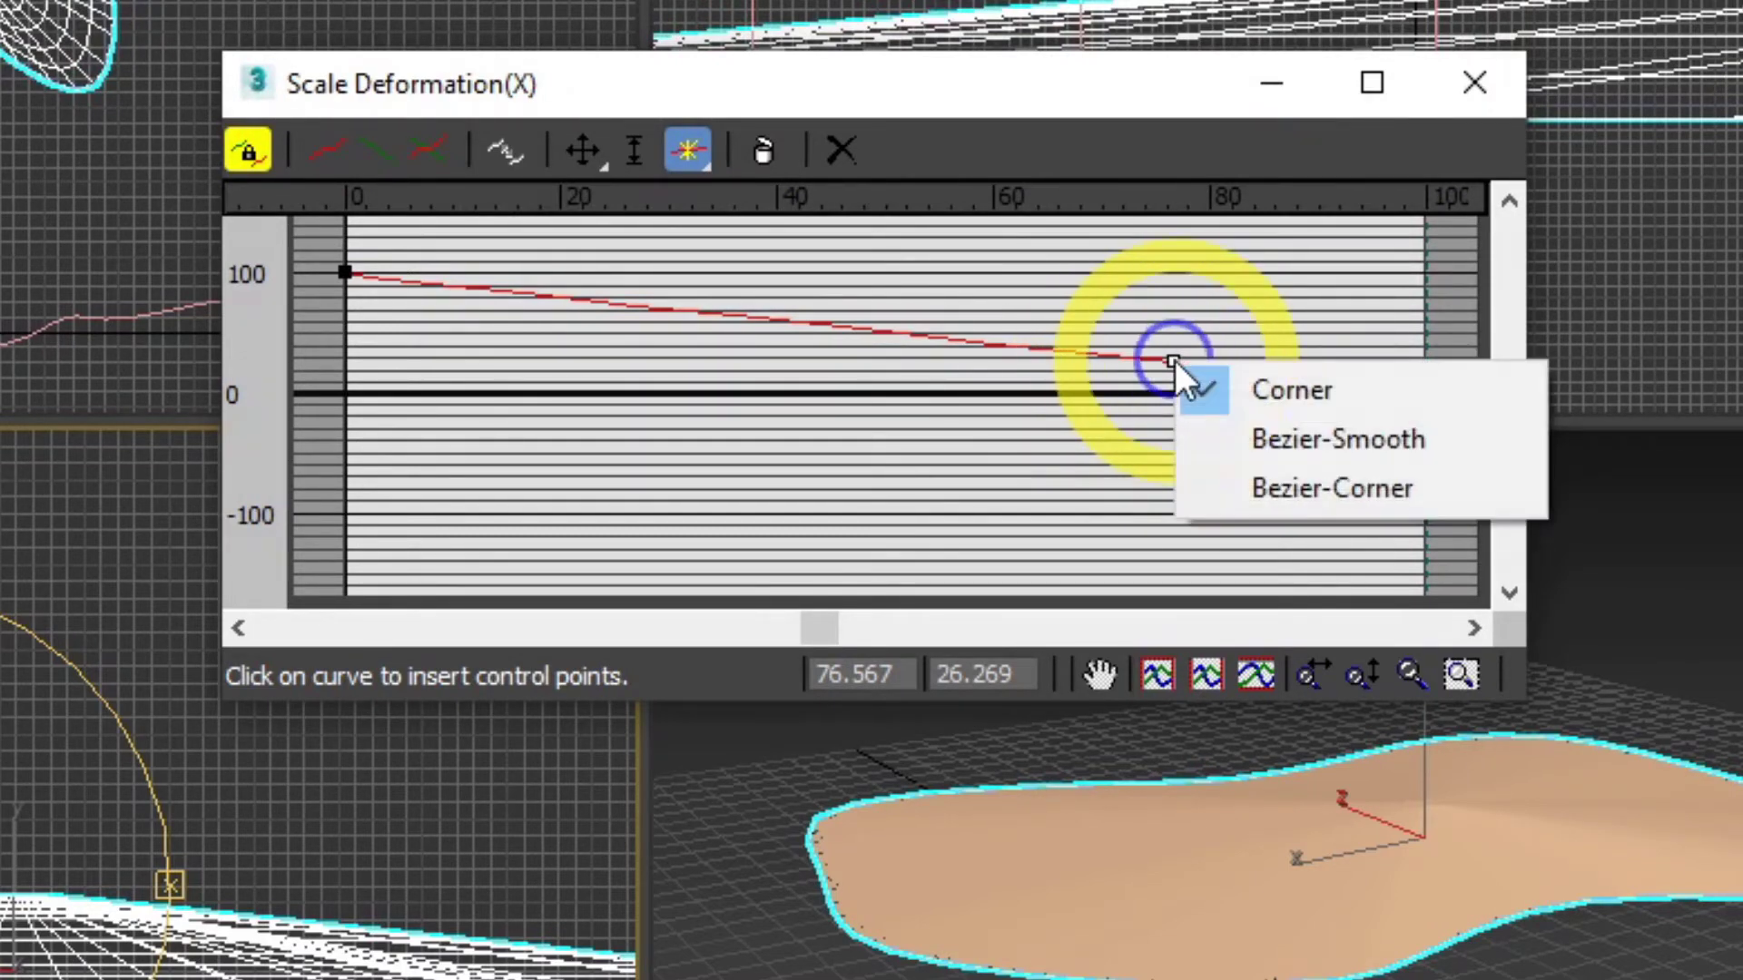
left_click(1412, 445)
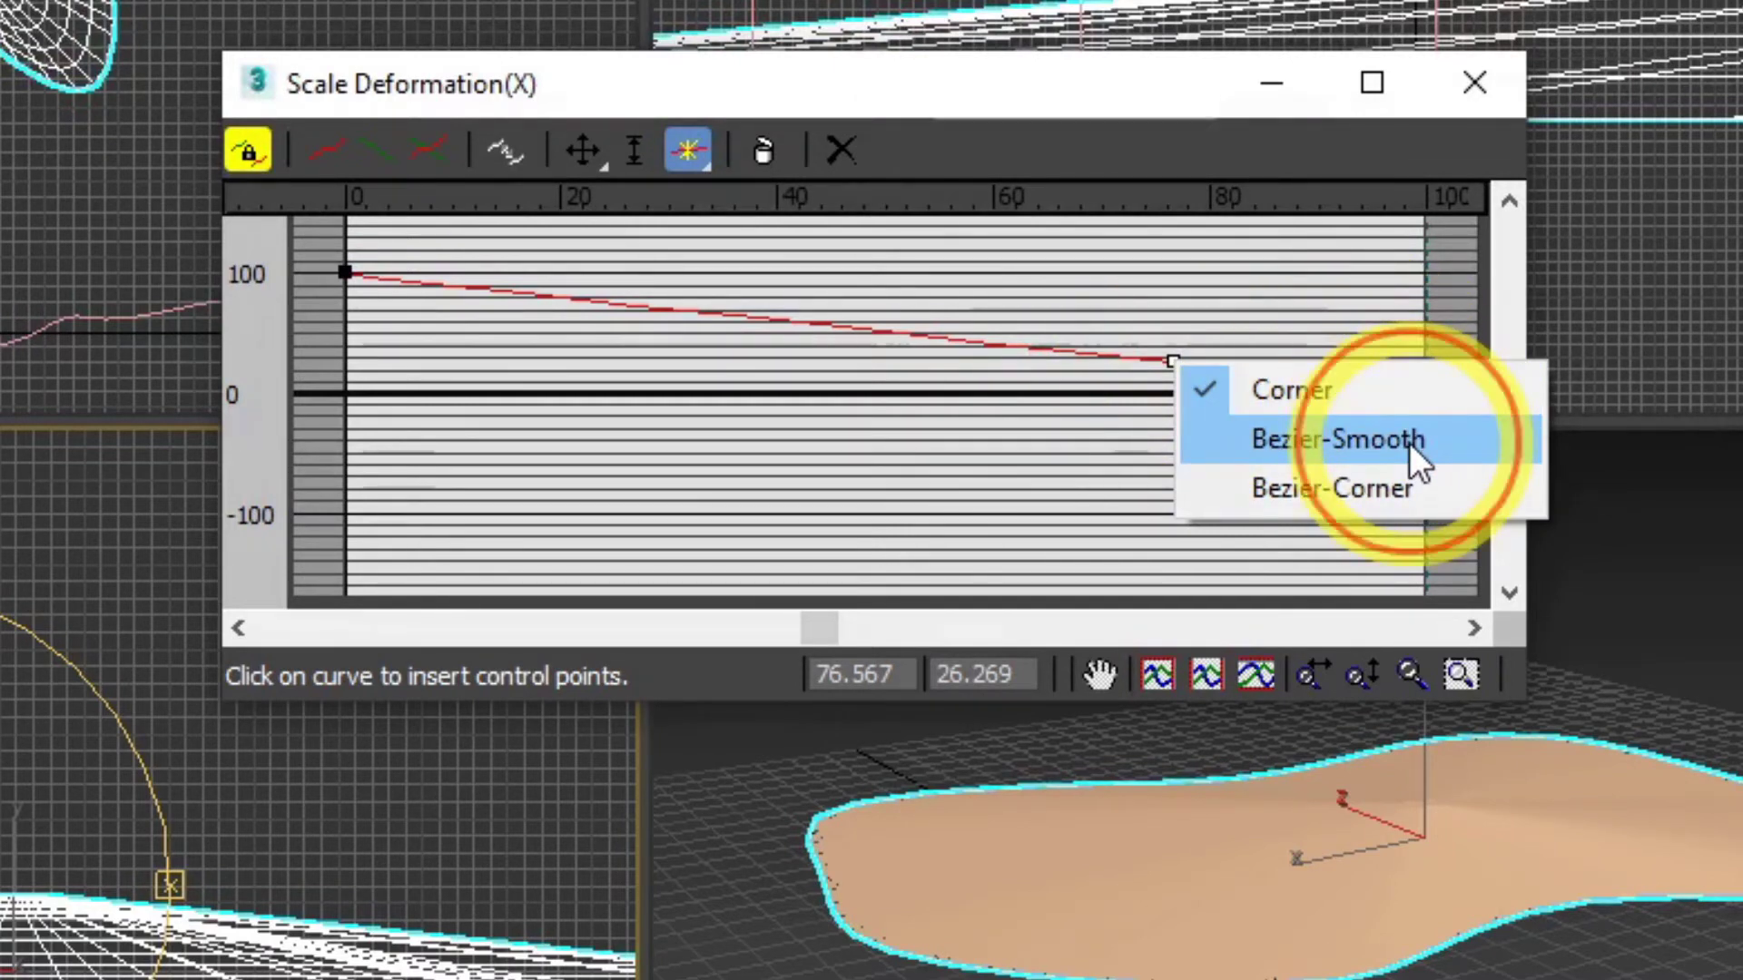
left_click(1172, 342)
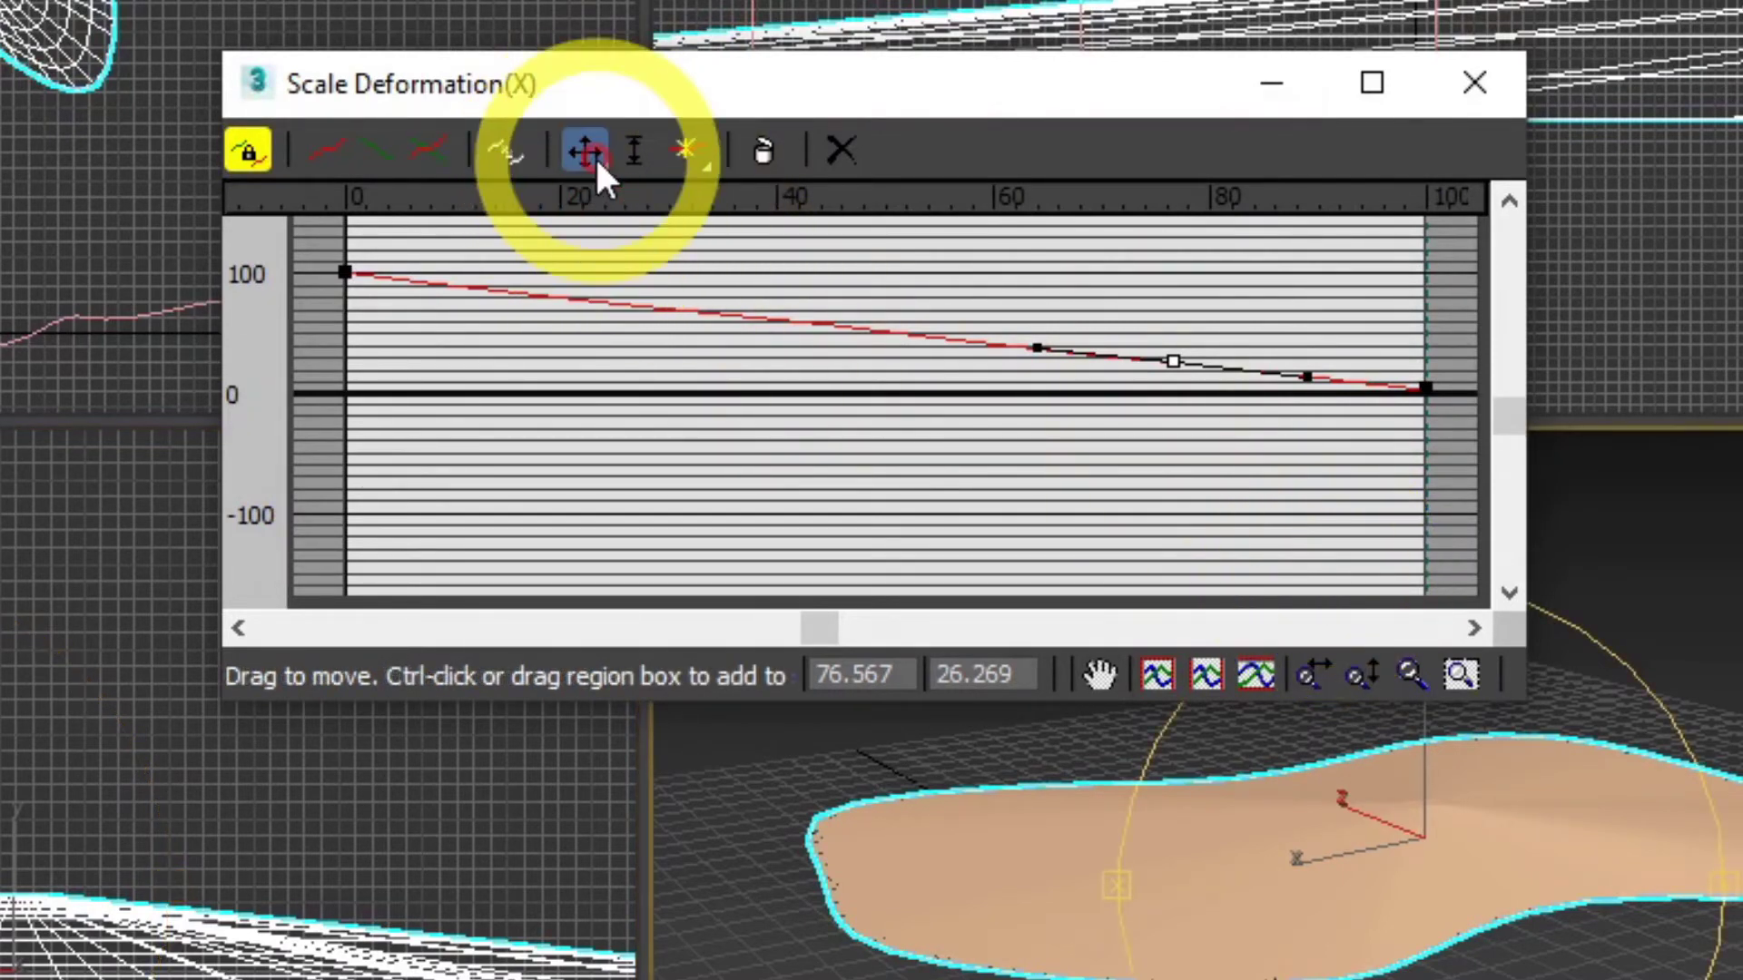
left_click(586, 152)
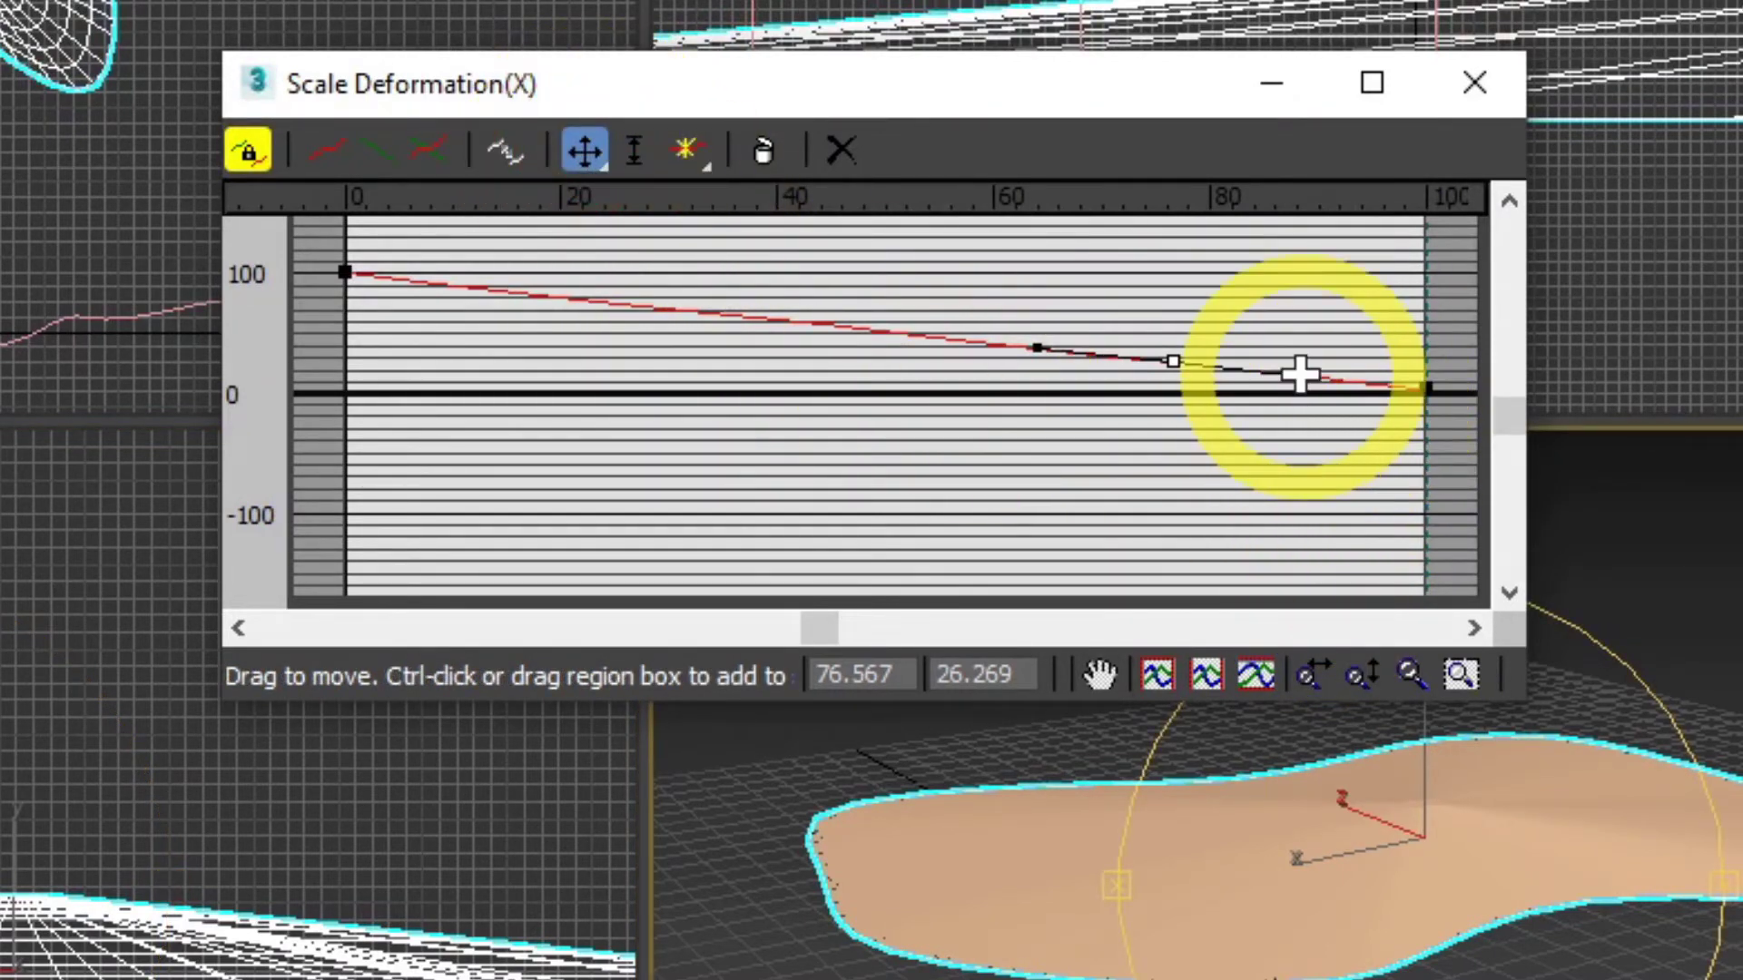
mouse_move(1302, 372)
left_mouse_down()
mouse_move(1303, 335)
mouse_move(1307, 359)
left_mouse_up()
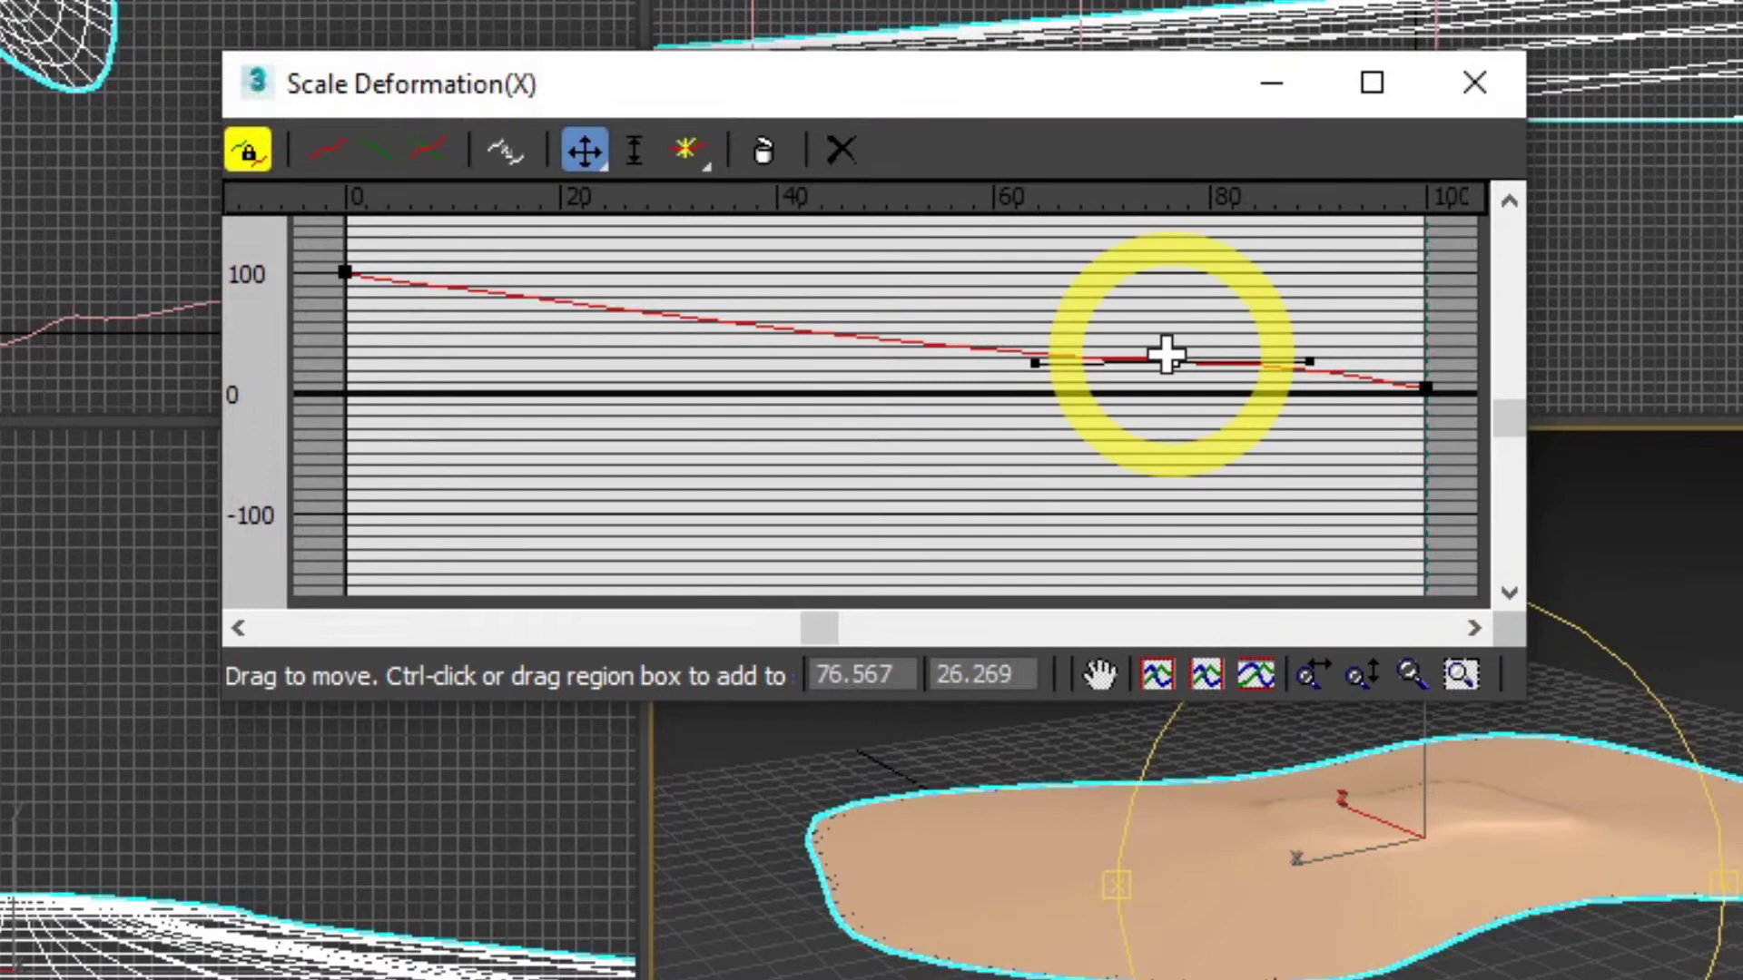
left_click_drag(1166, 354, 1168, 334)
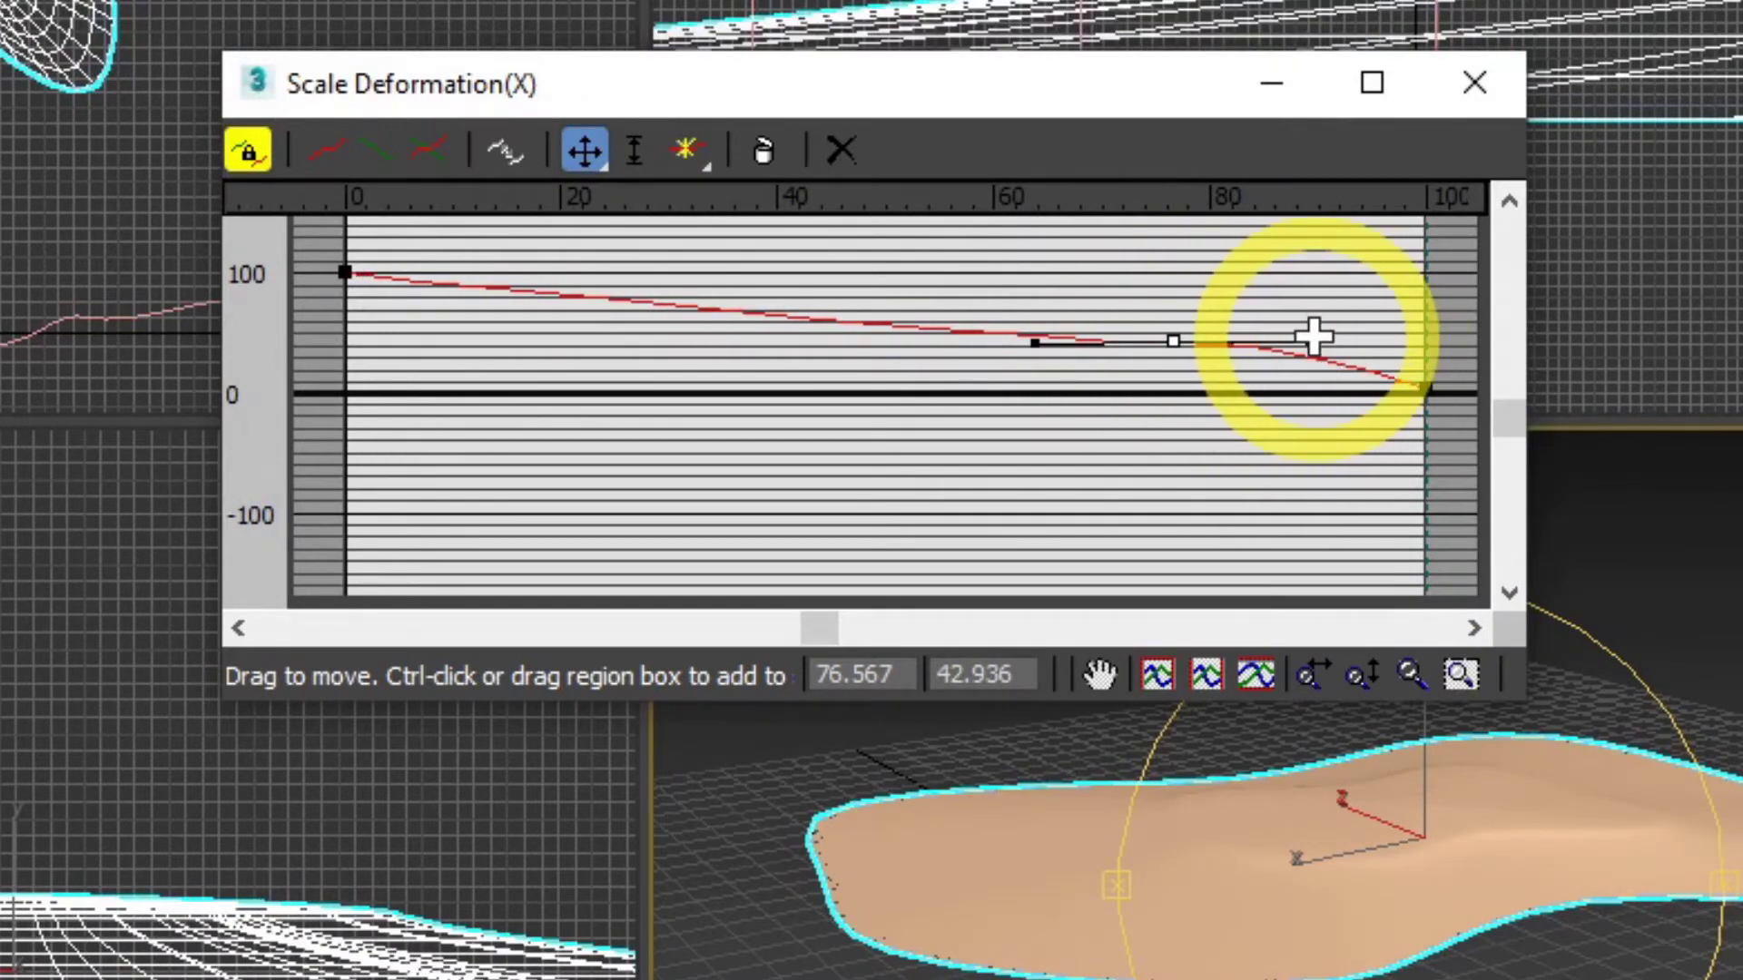
left_click_drag(1313, 337, 1307, 362)
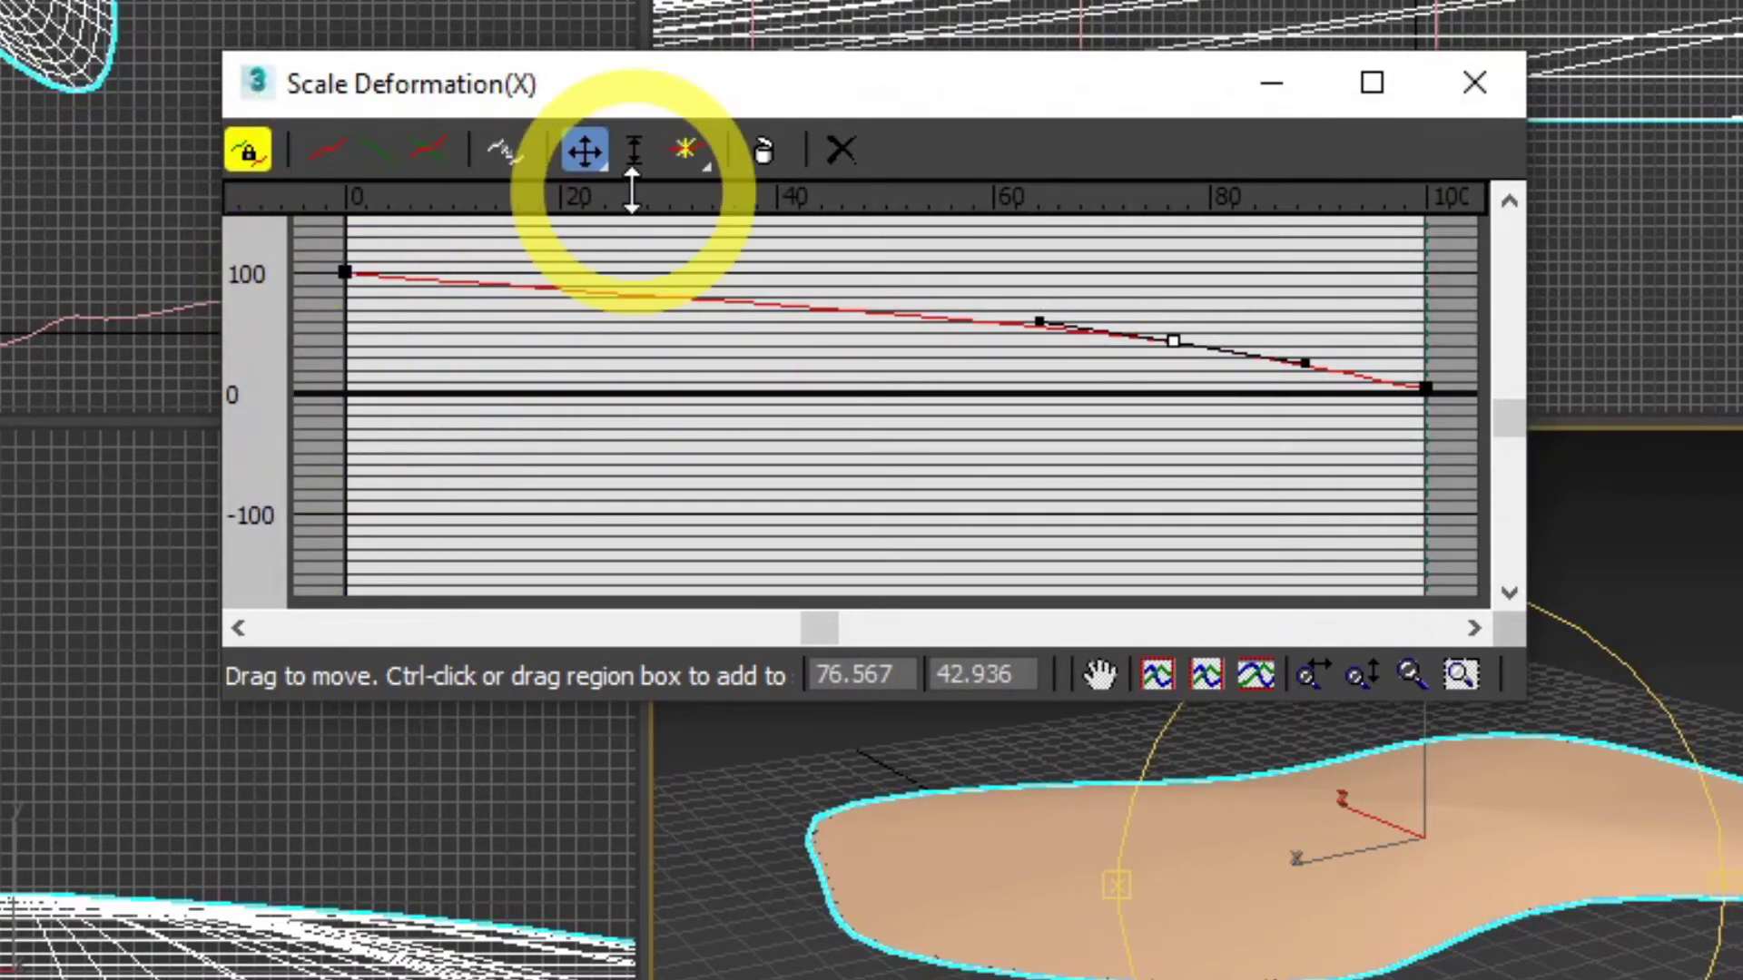
Add Bezier-Smooth points near 5 and 39, lower the start to 88.889, and lift the 39 point
left_click(688, 147)
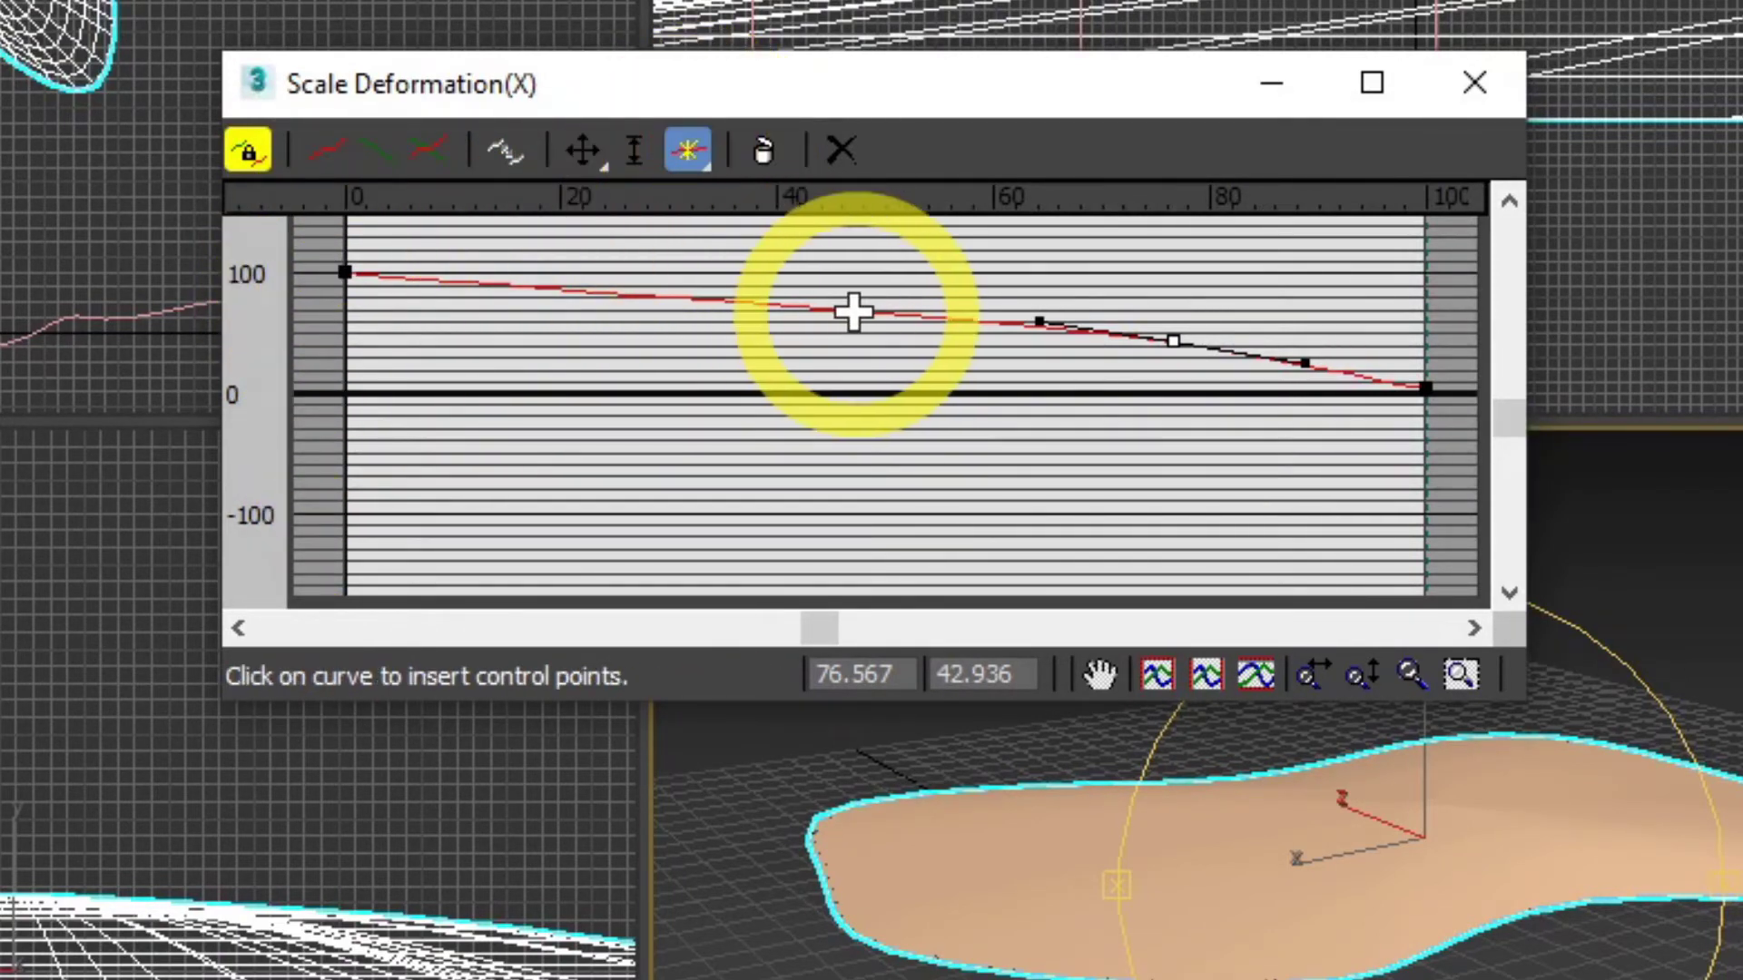
left_click(764, 303)
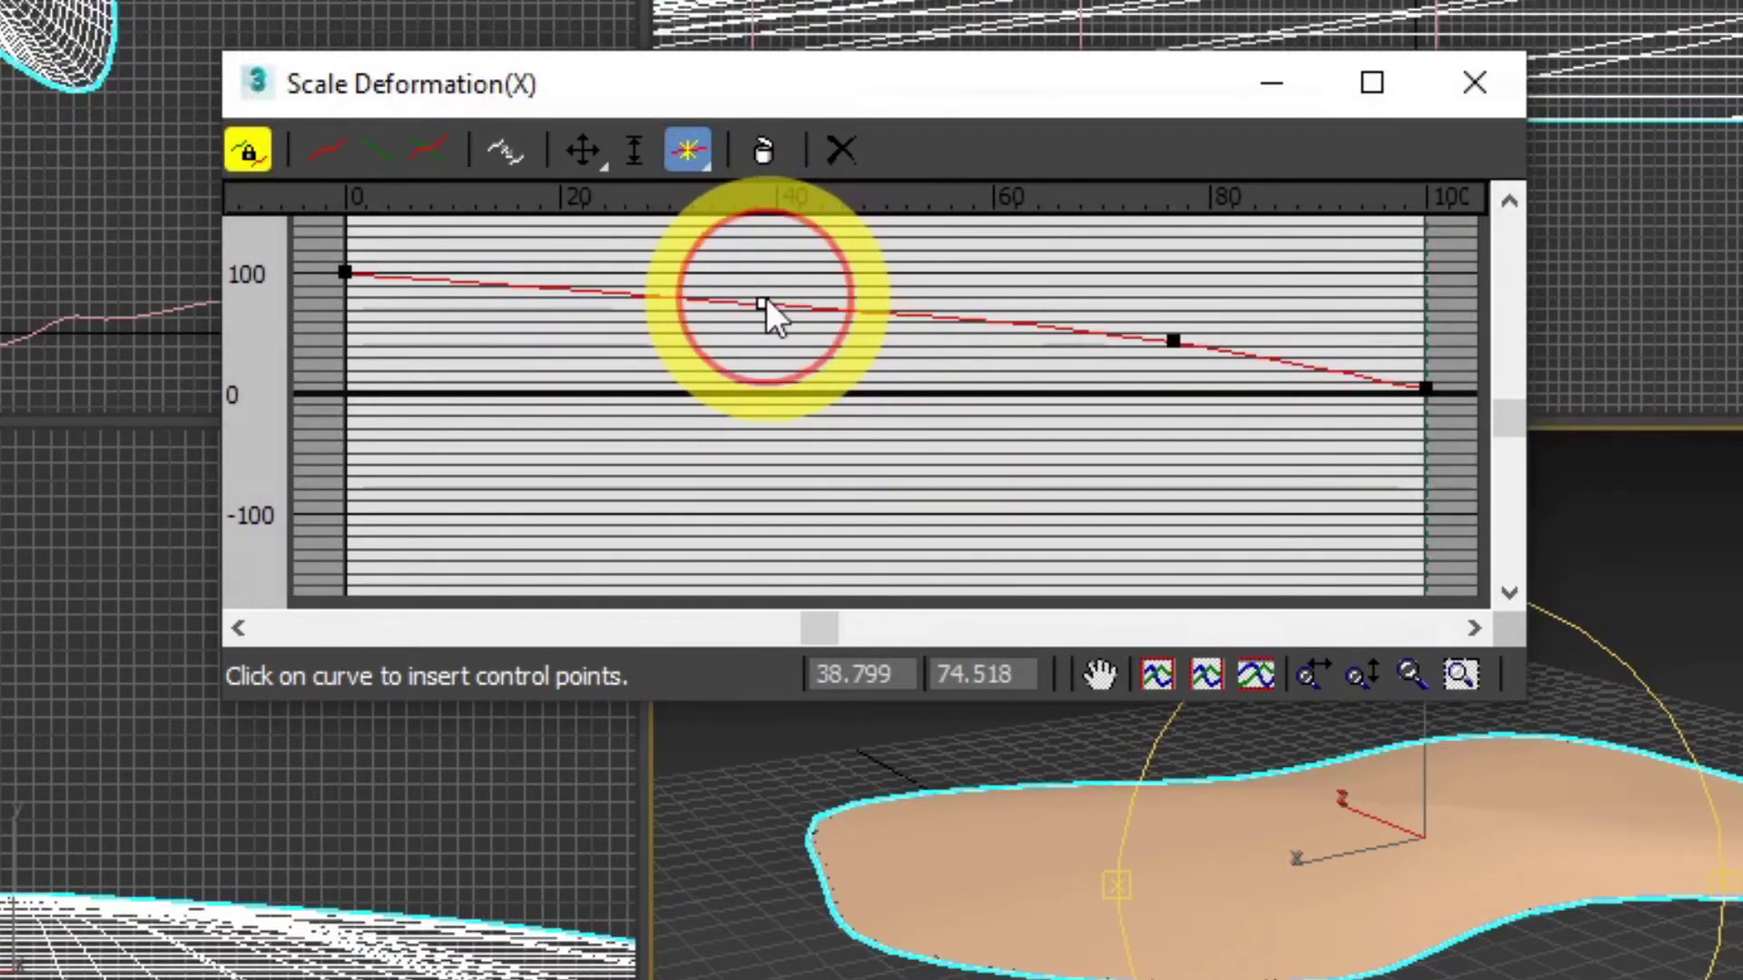
left_click(396, 277)
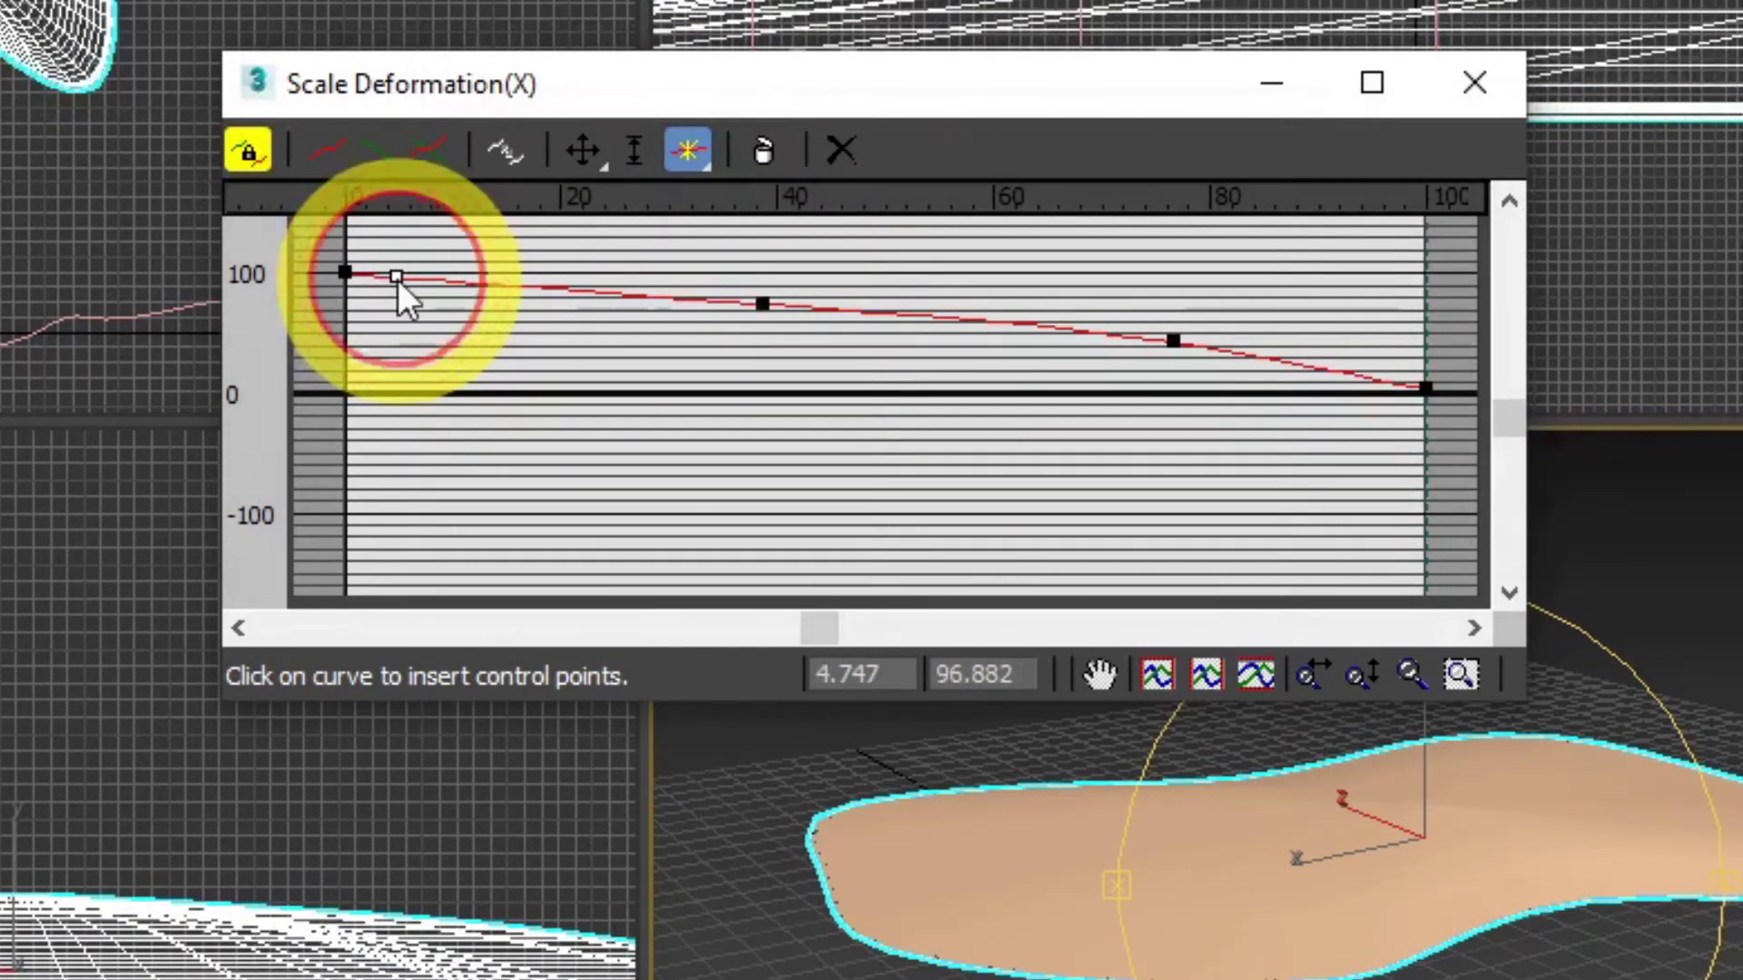
left_click(584, 148)
left_click(346, 273)
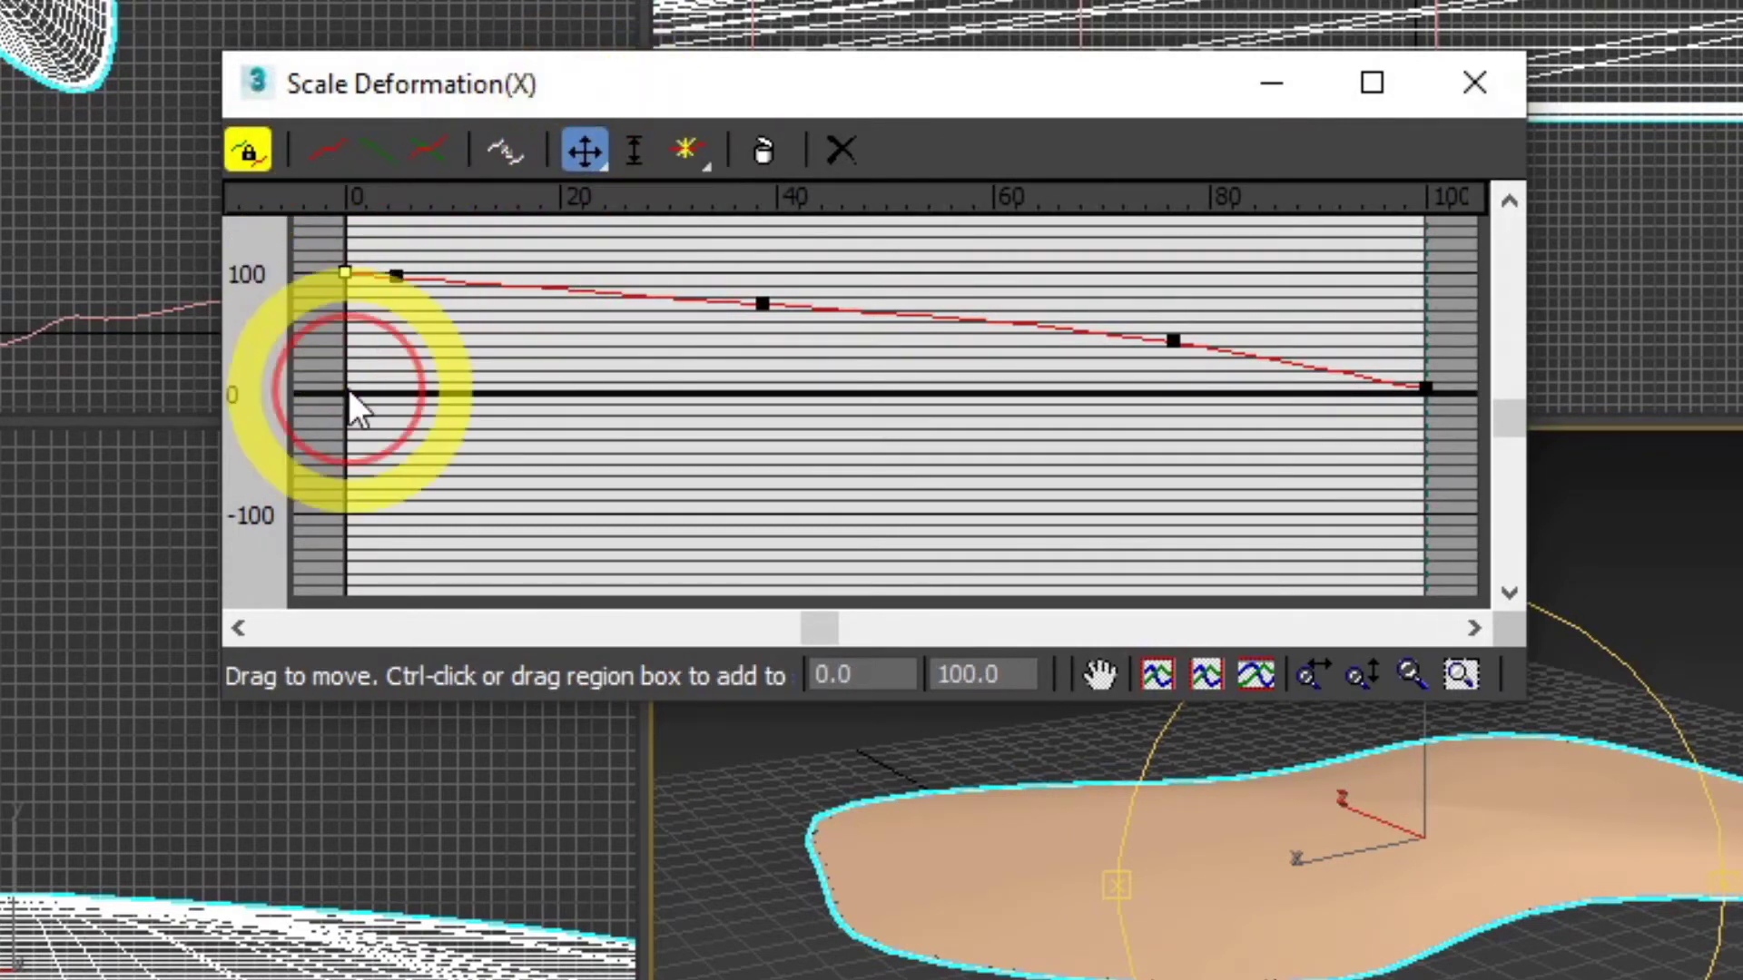
left_click_drag(346, 264, 342, 280)
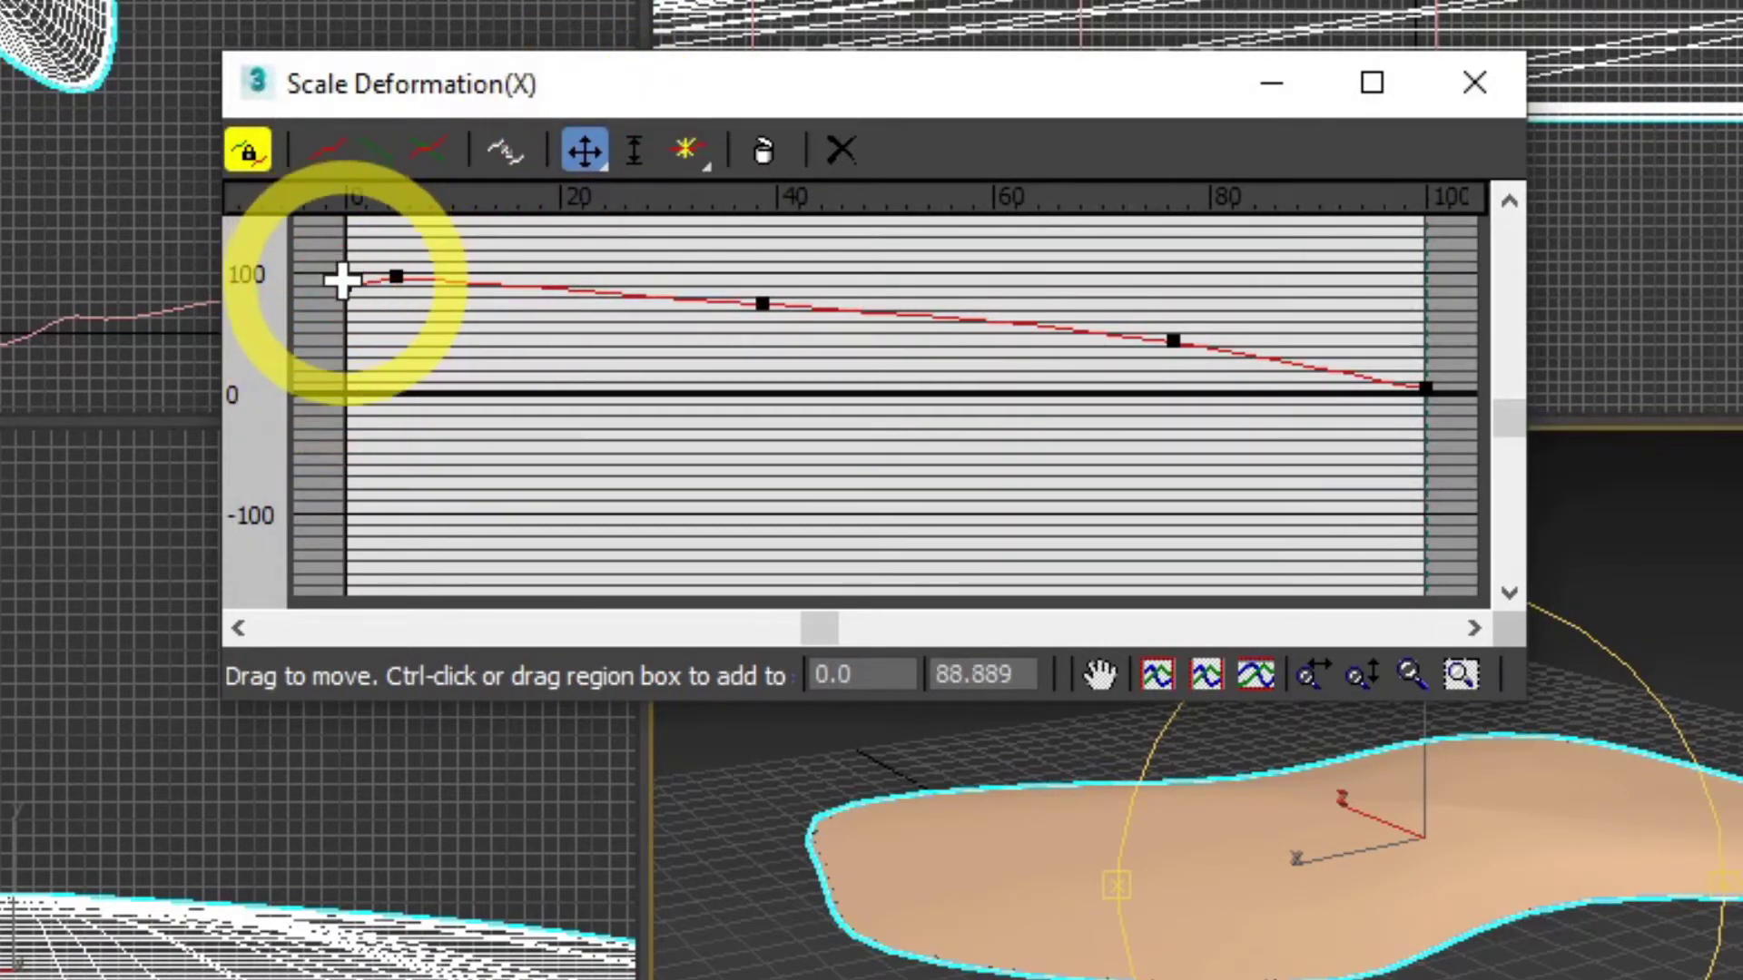
right_click(398, 275)
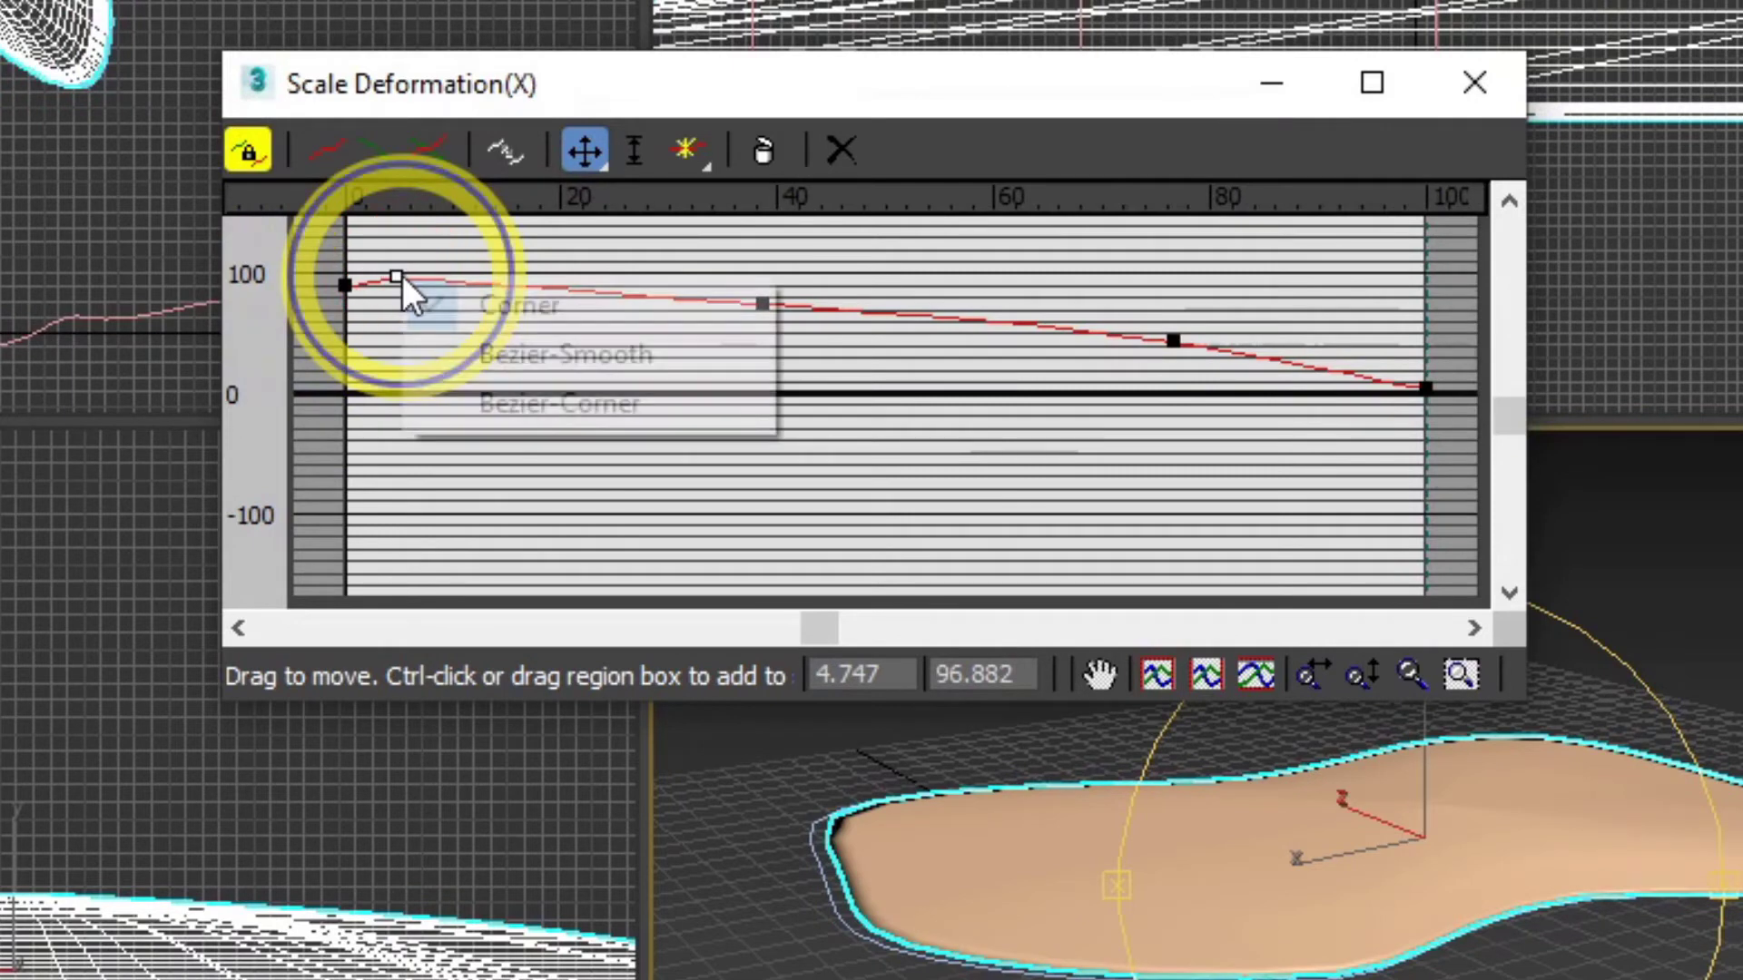
left_click(510, 354)
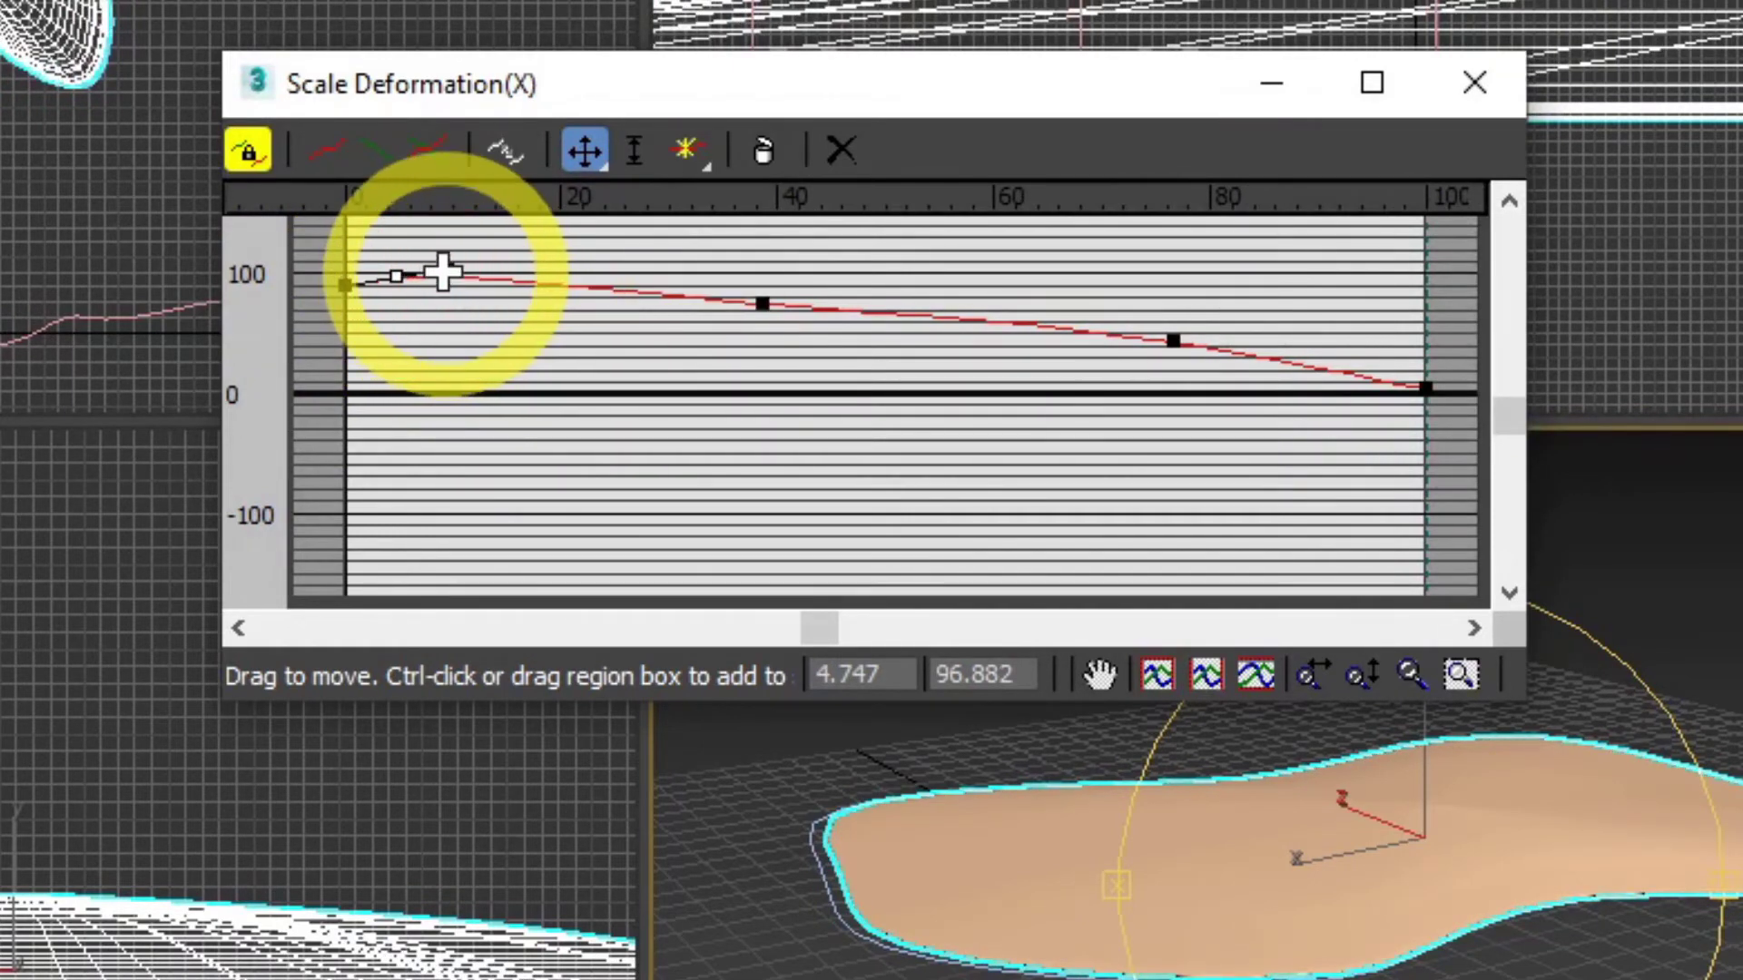
right_click(763, 304)
left_click(857, 388)
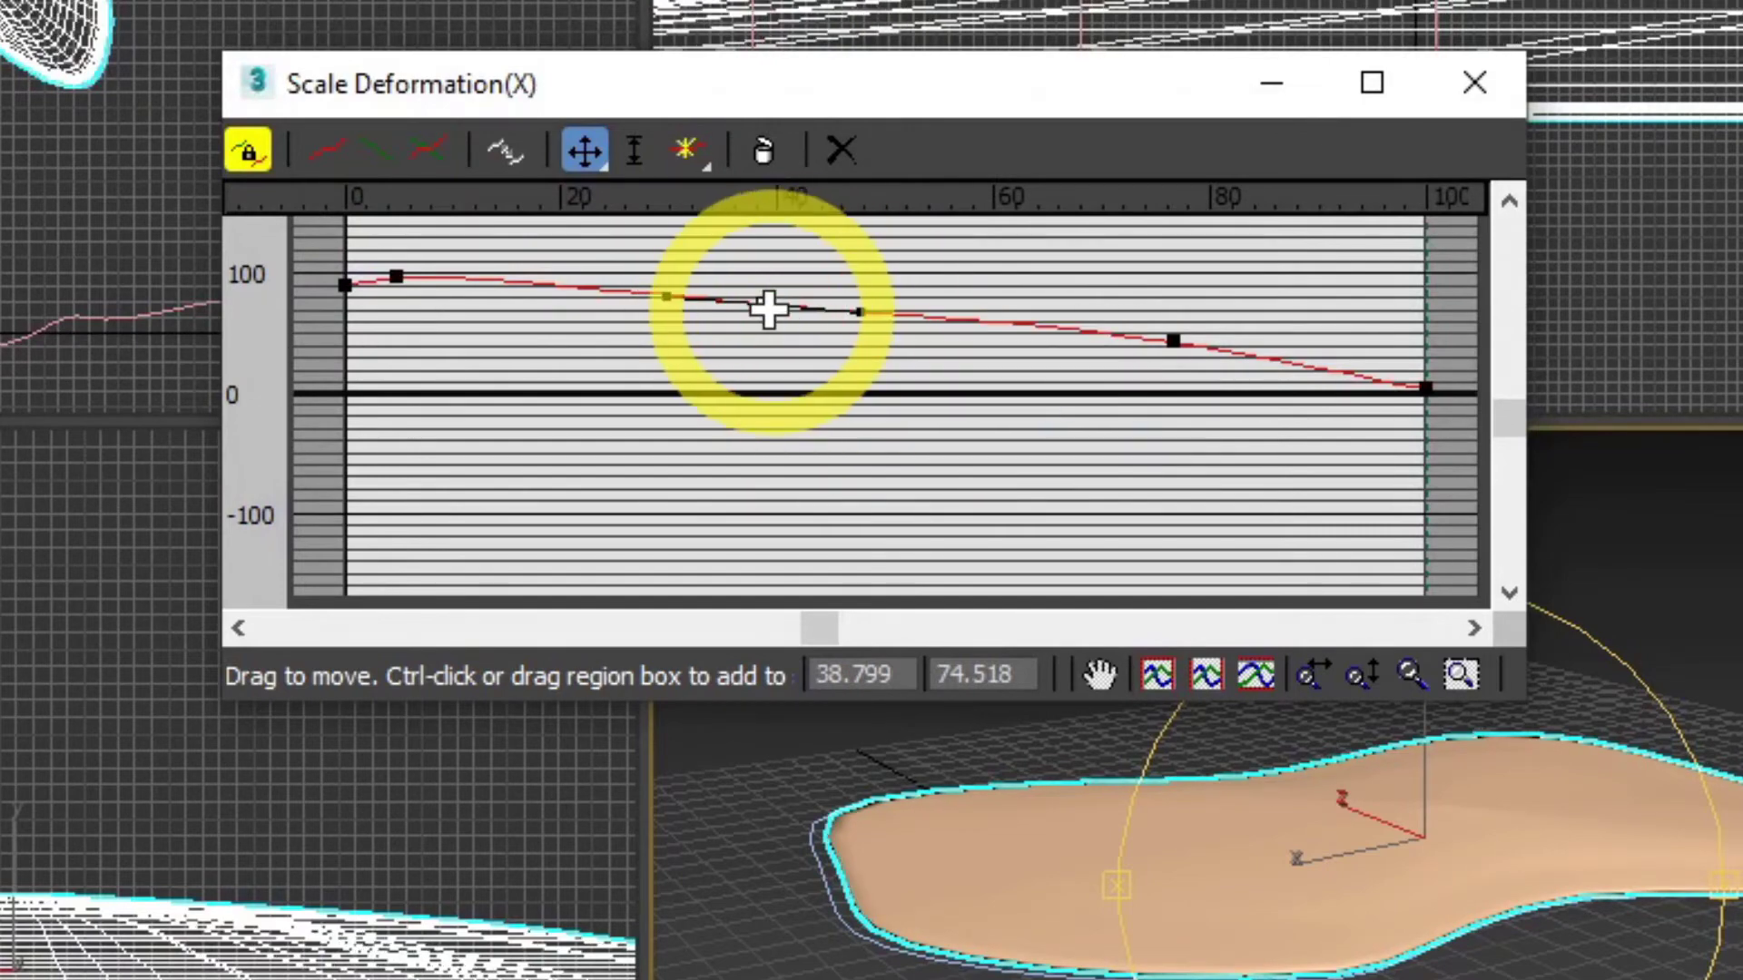
left_click_drag(765, 303, 765, 295)
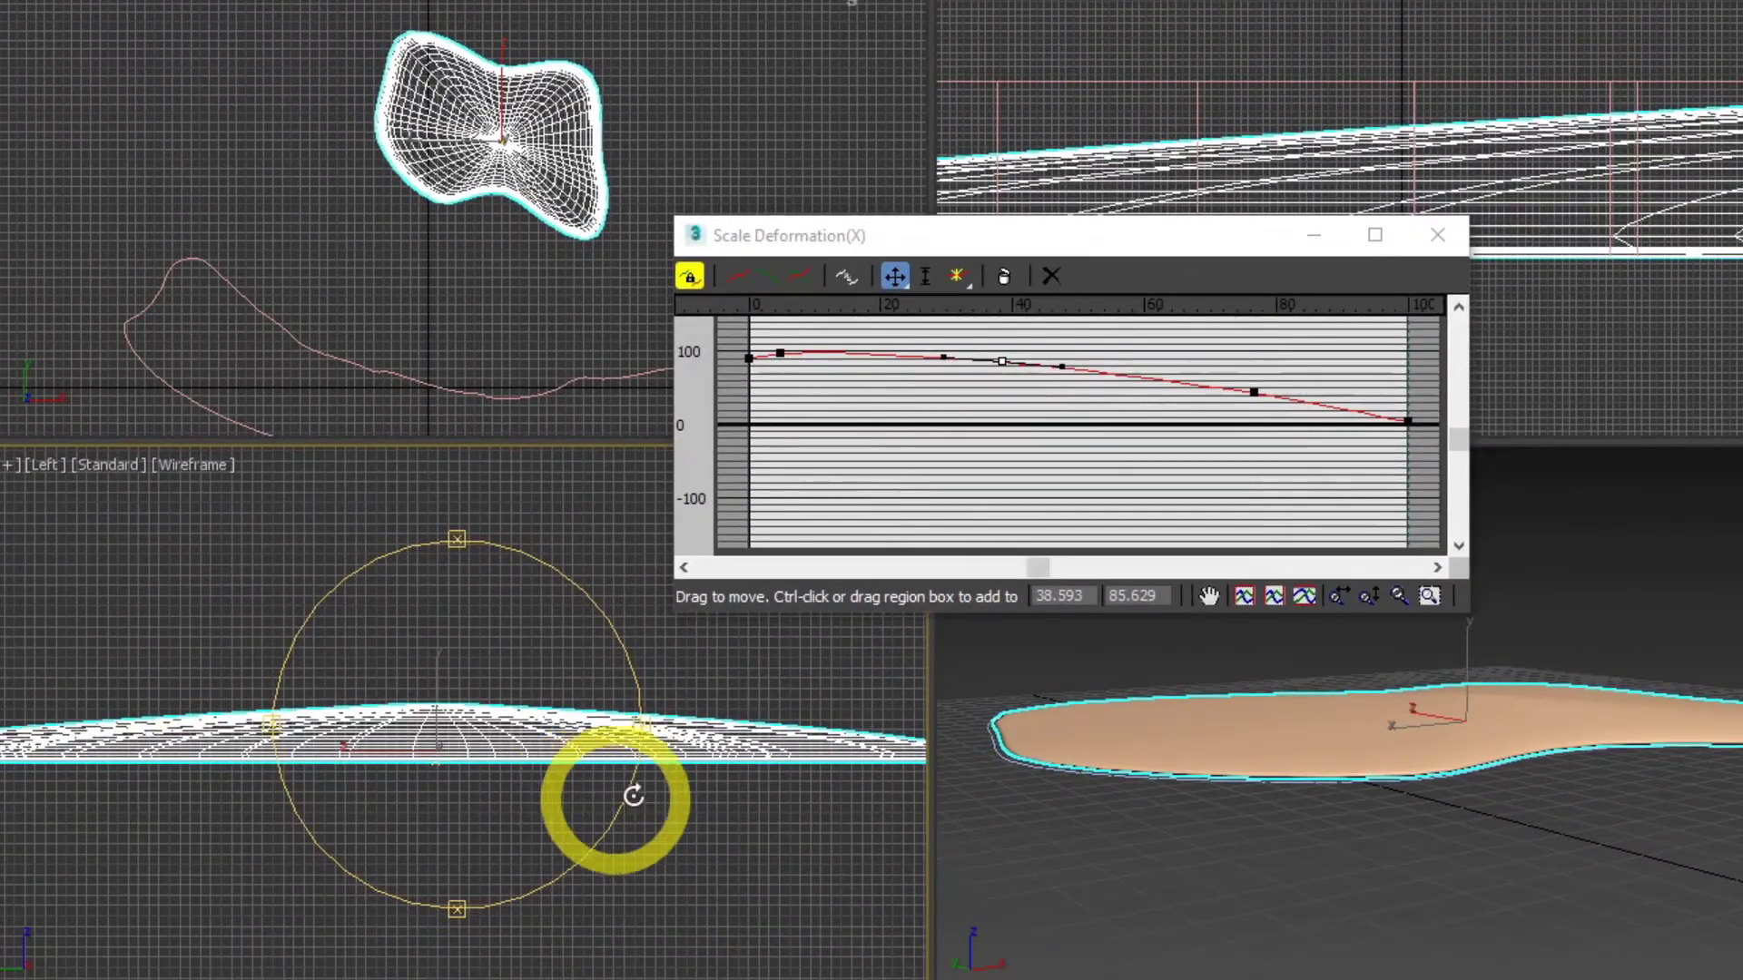
Orbit the Left and top-right views to review the domed Loft001 and close the Scale Deformation window
middle_click_drag(633, 796, 718, 778, "alt")
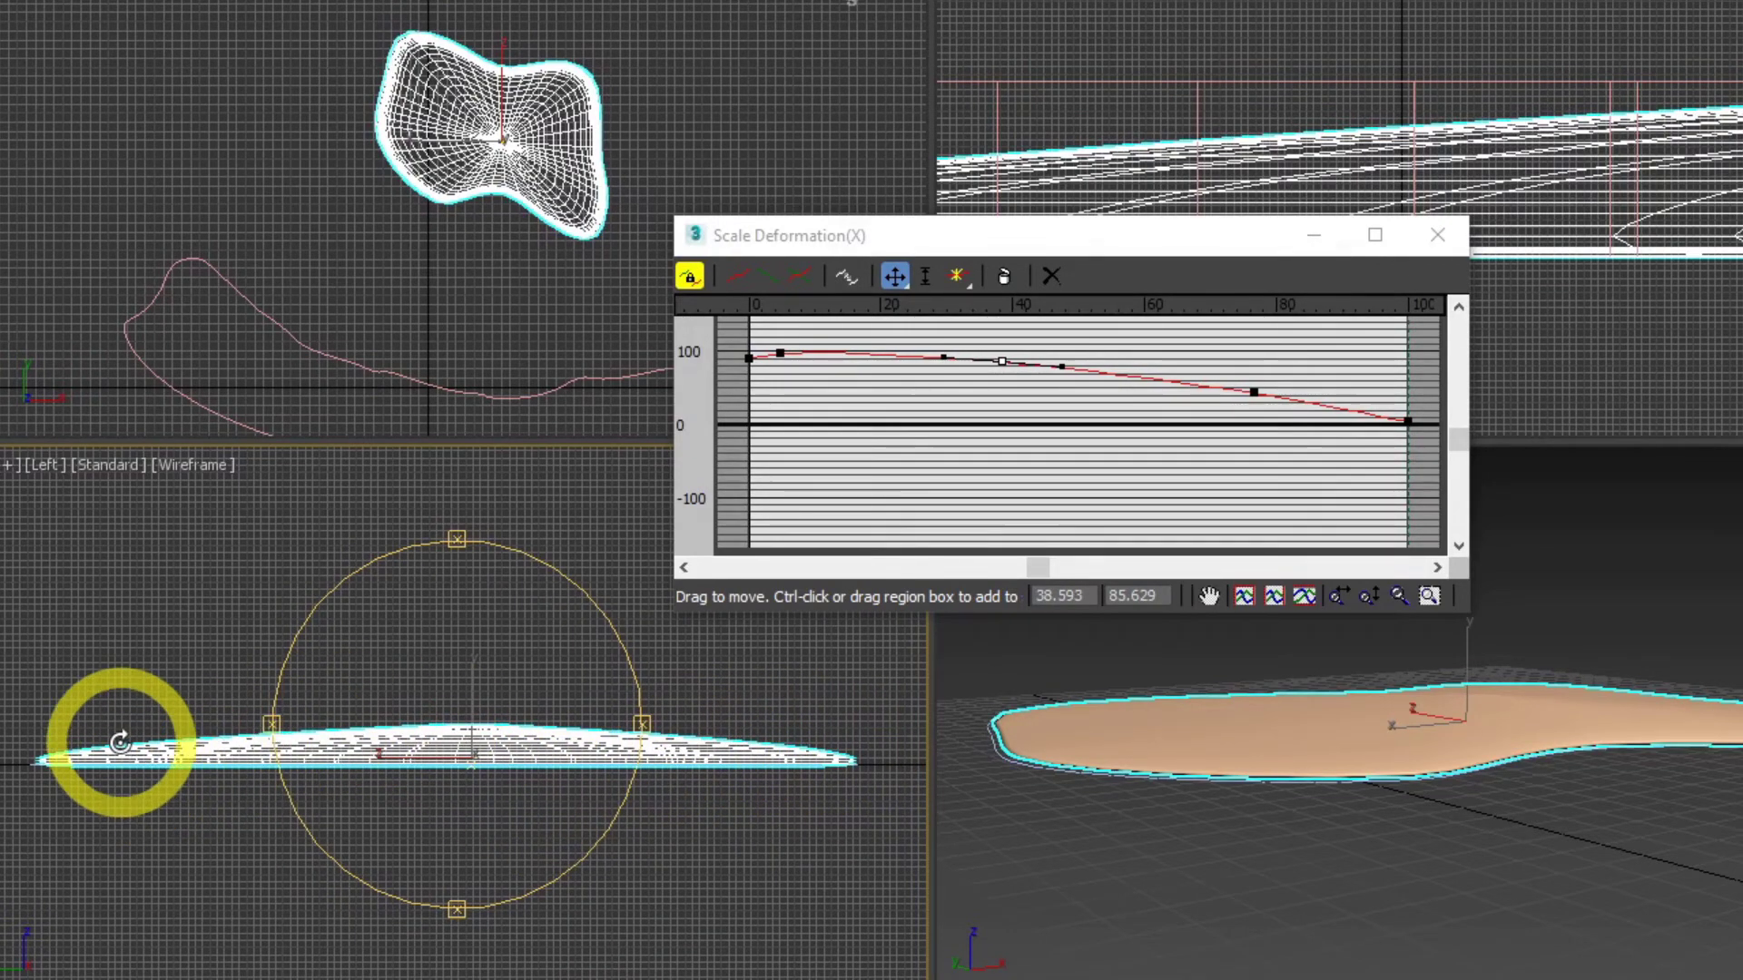
middle_click_drag(493, 750, 526, 824, "alt")
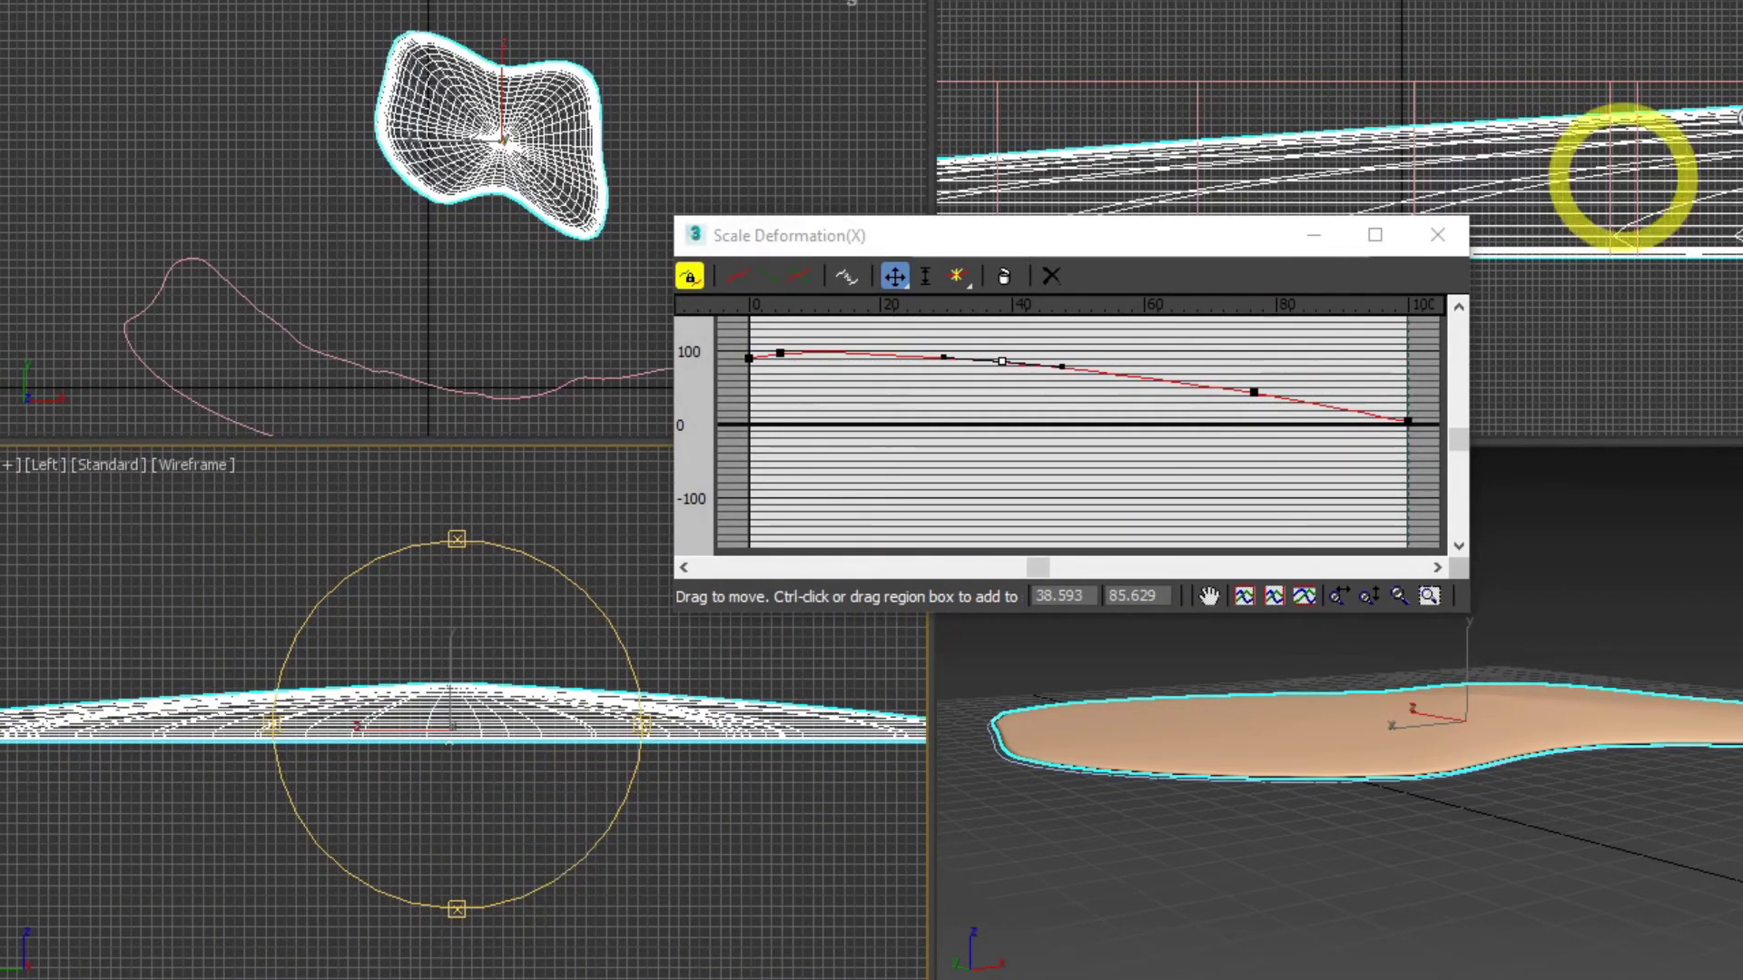
middle_click_drag(1622, 177, 1597, 209, "alt")
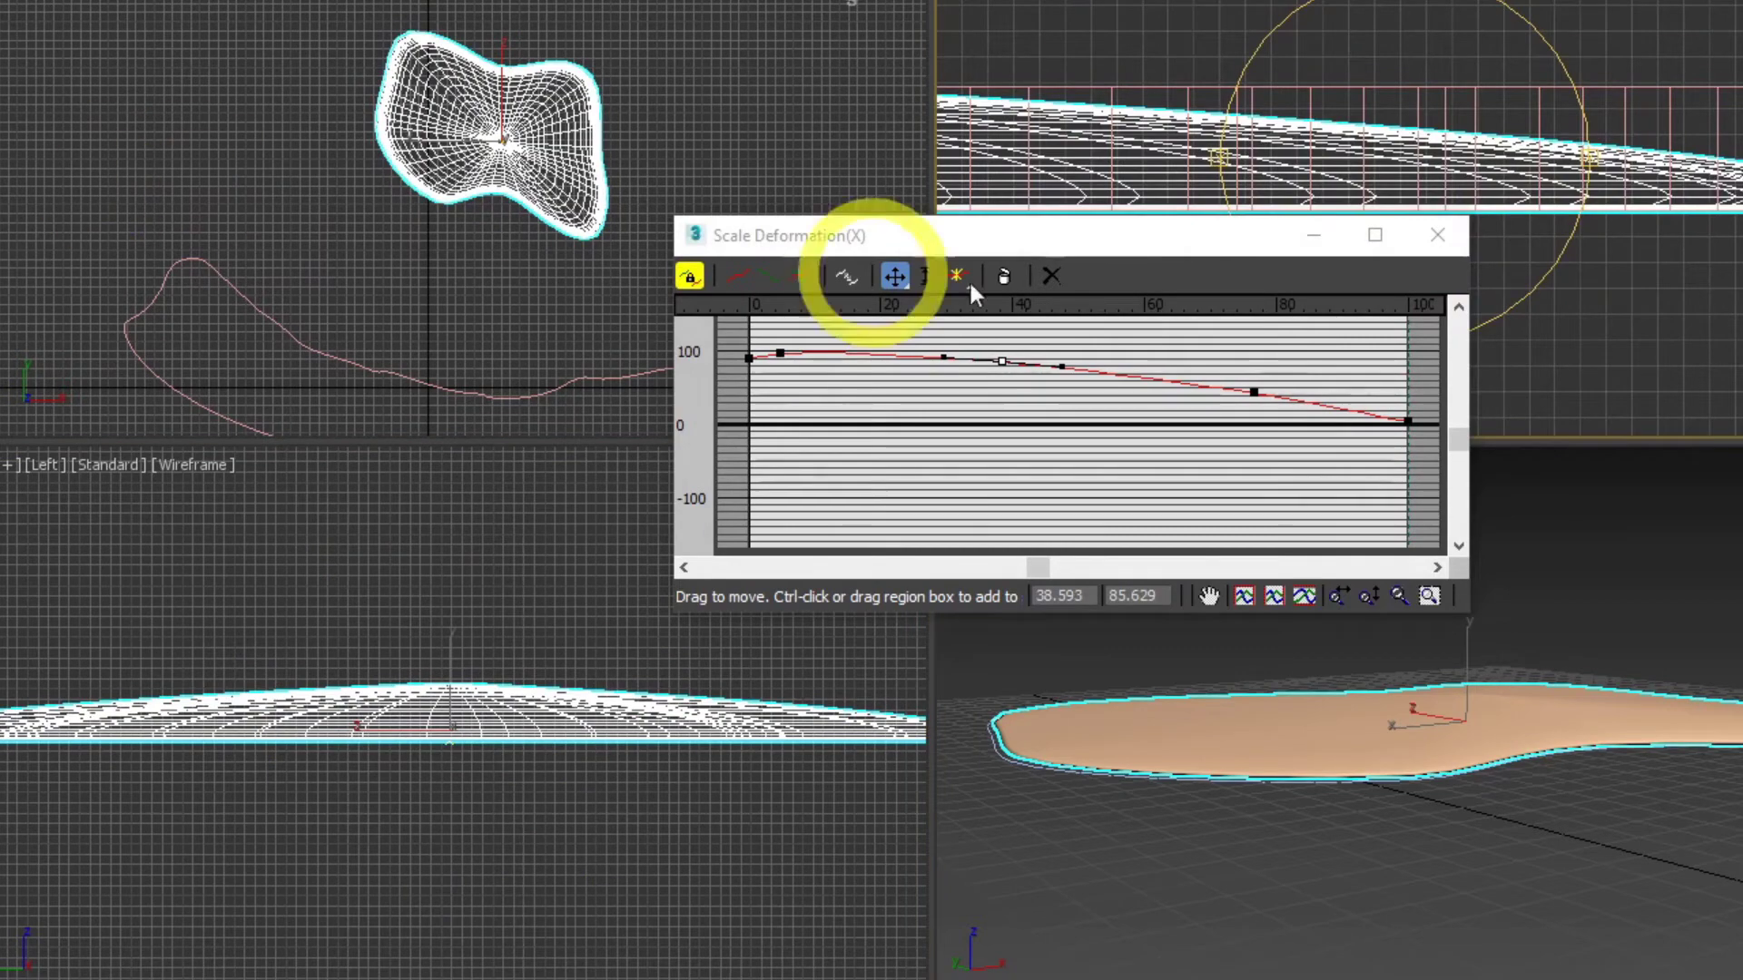
left_click(1436, 235)
middle_click_drag(1437, 342, 1398, 184, "alt")
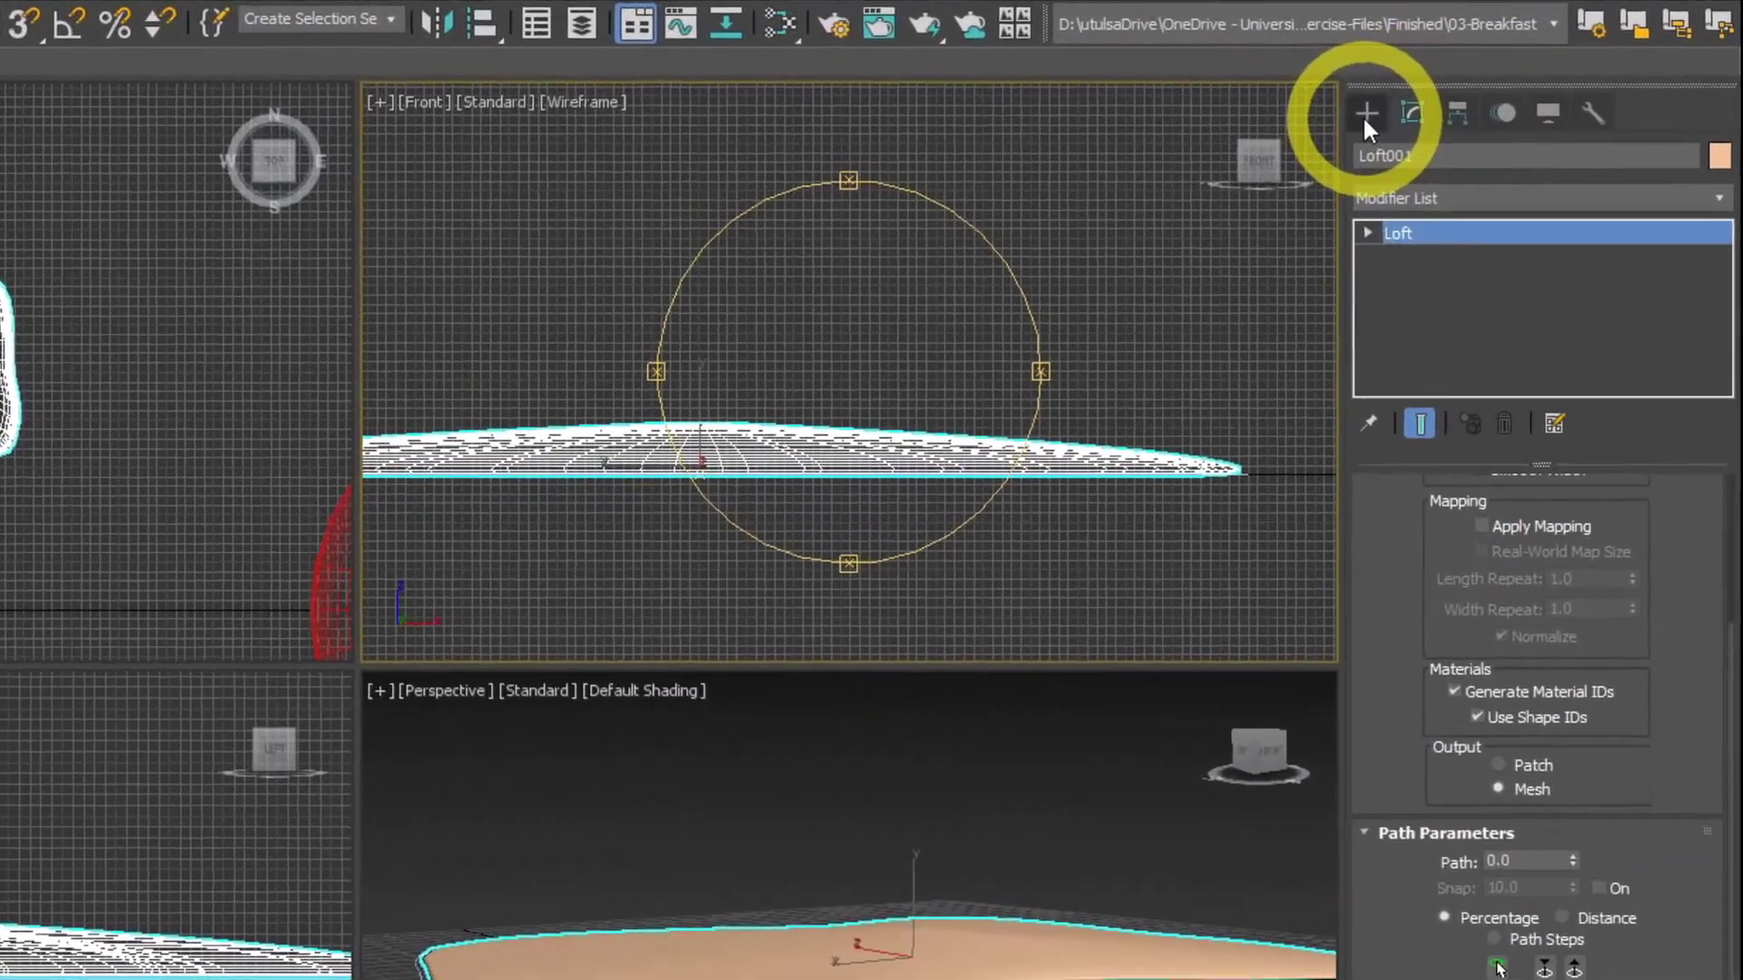
Choose the GeoSphere tool under Create > Geometry > Standard Primitives
left_click(1365, 114)
left_click(1366, 154)
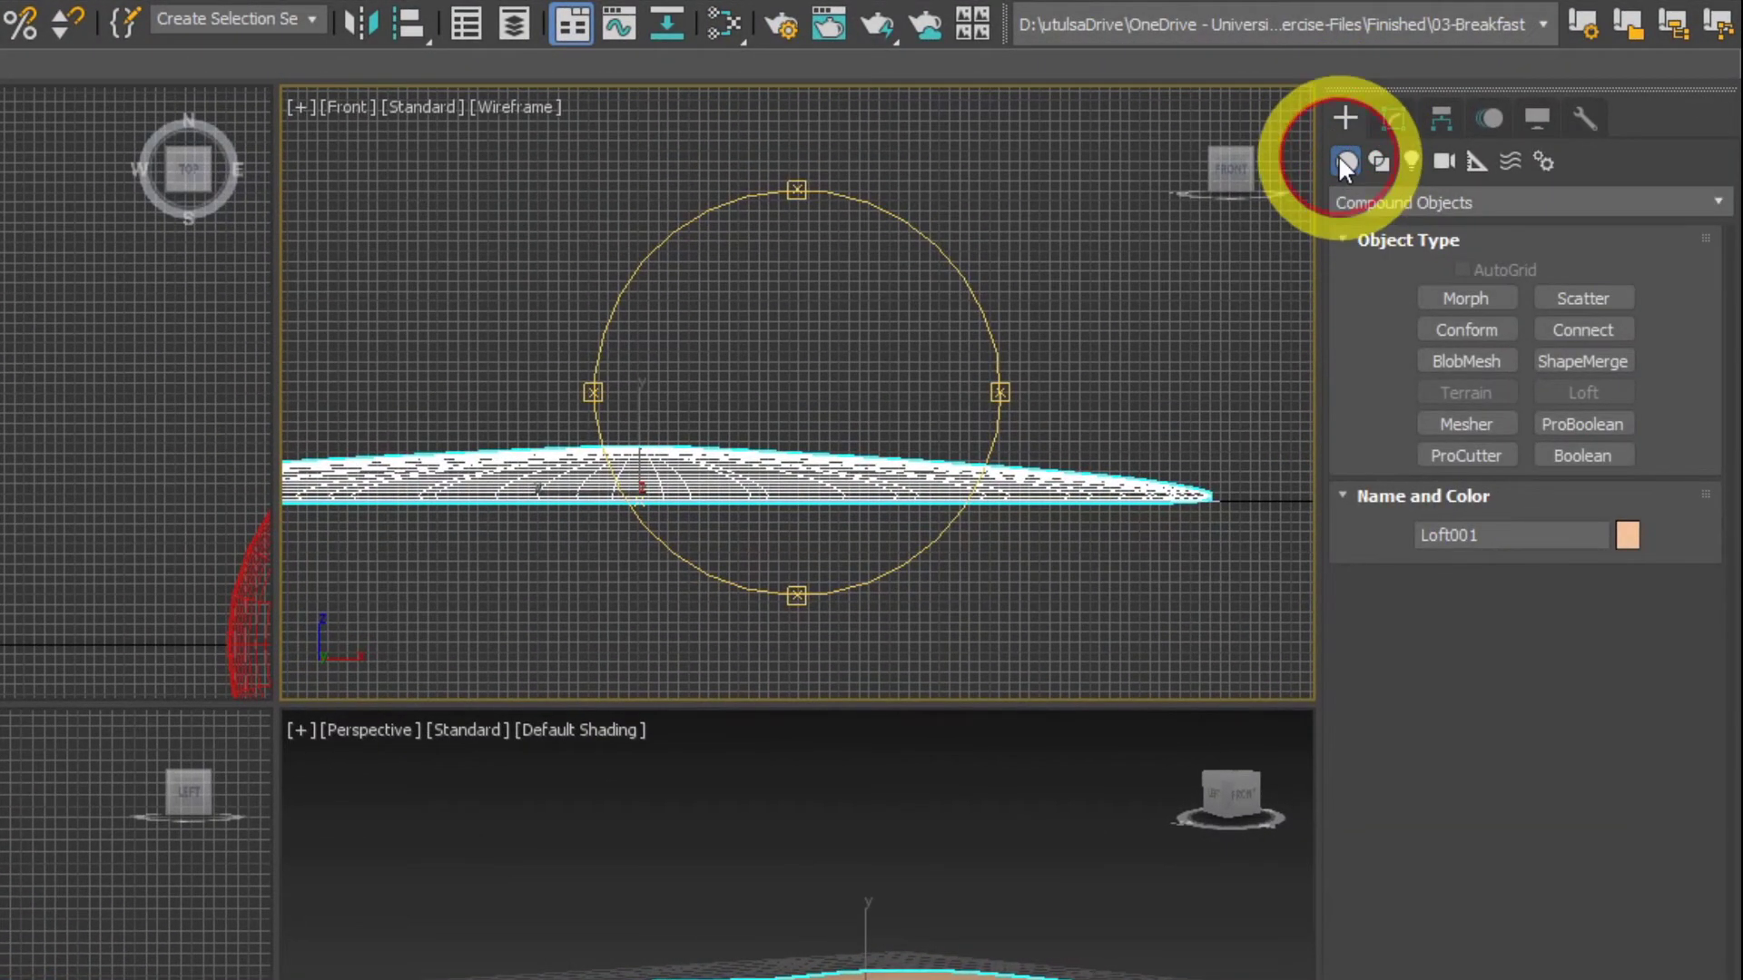
left_click(1368, 207)
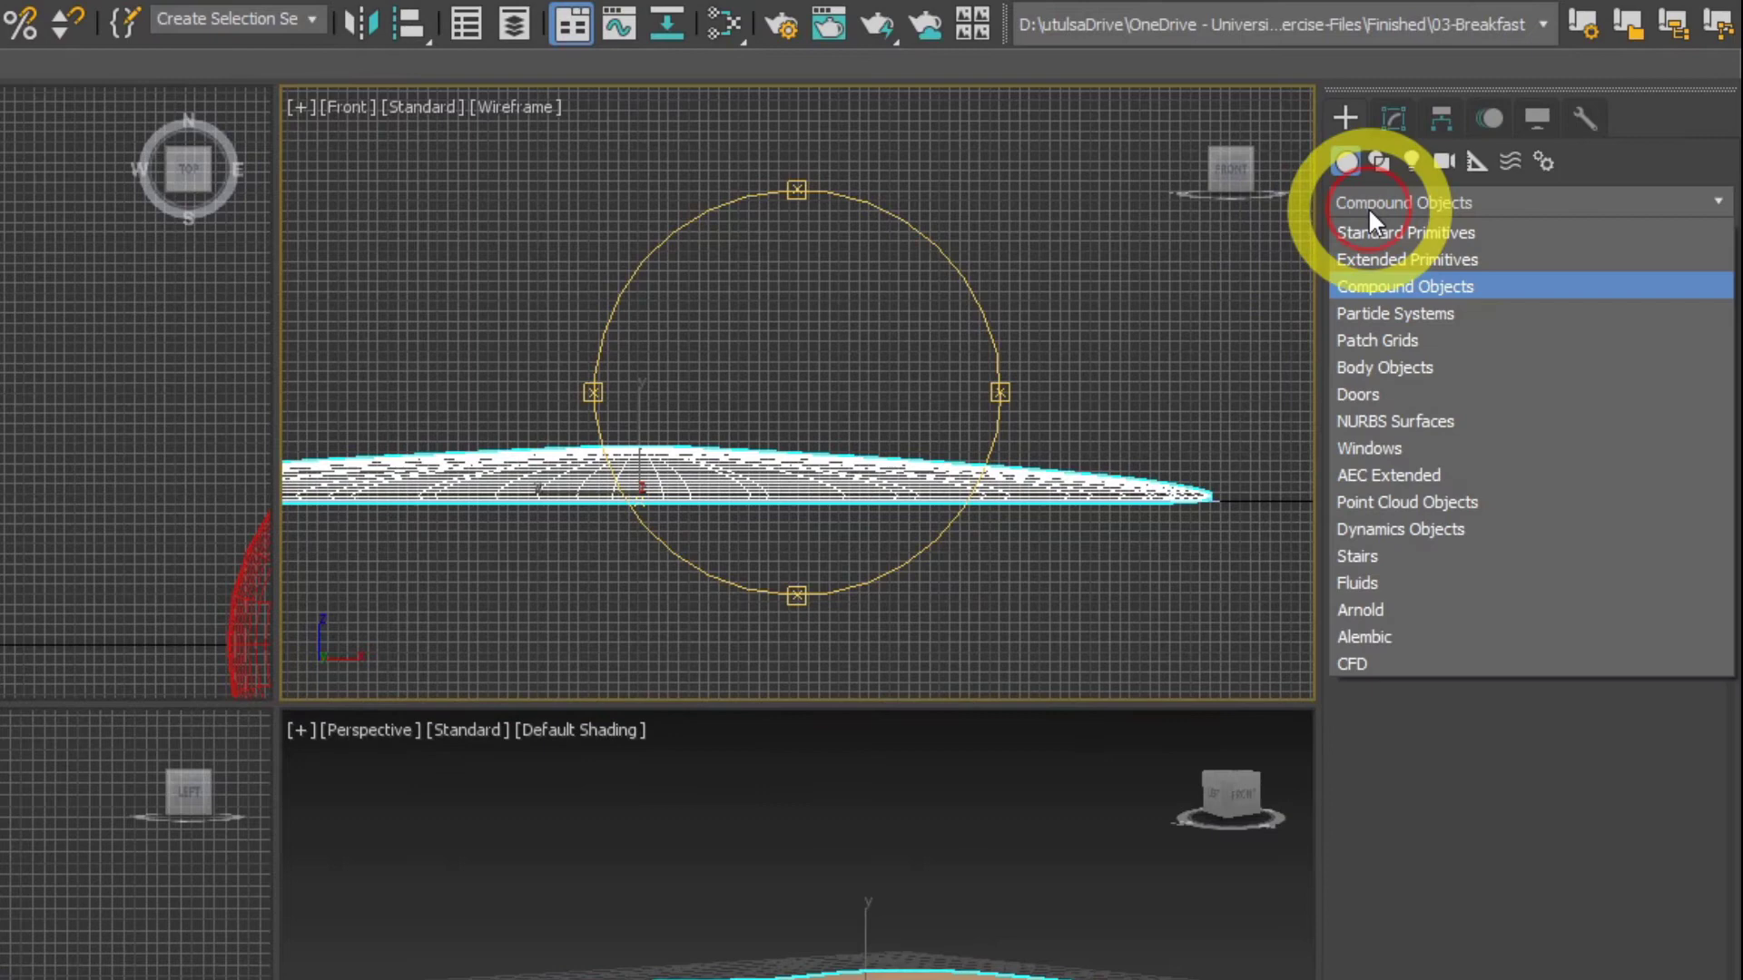
left_click(1369, 232)
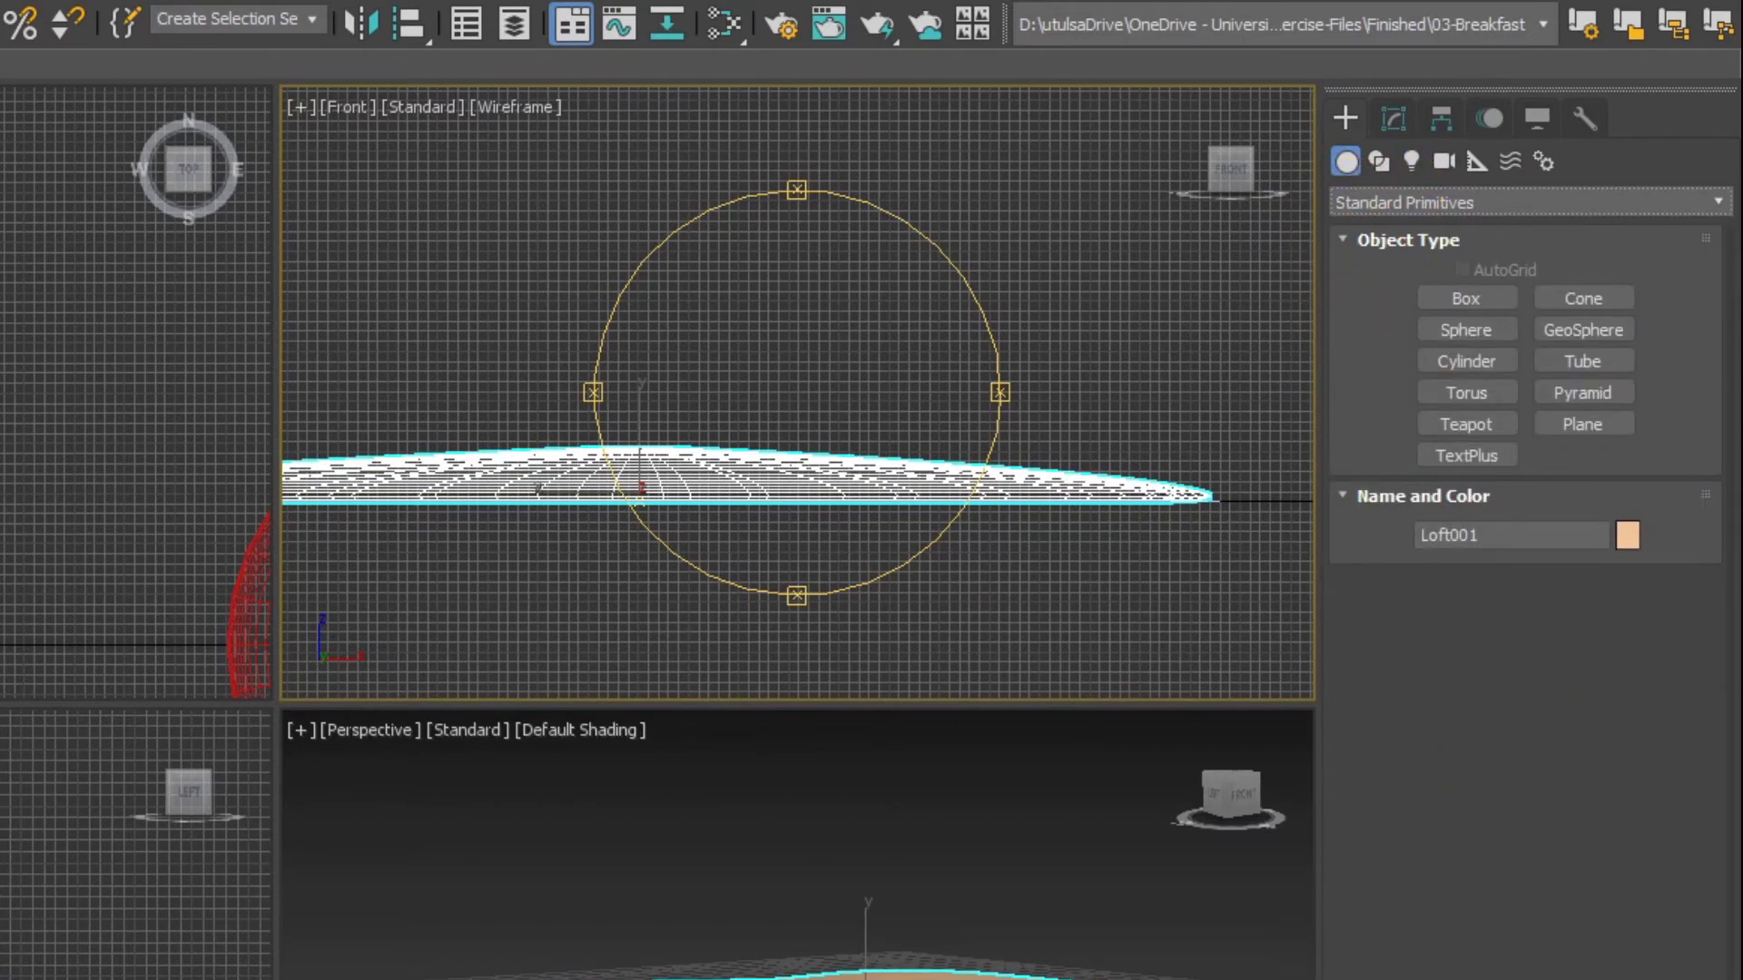
left_click(822, 386)
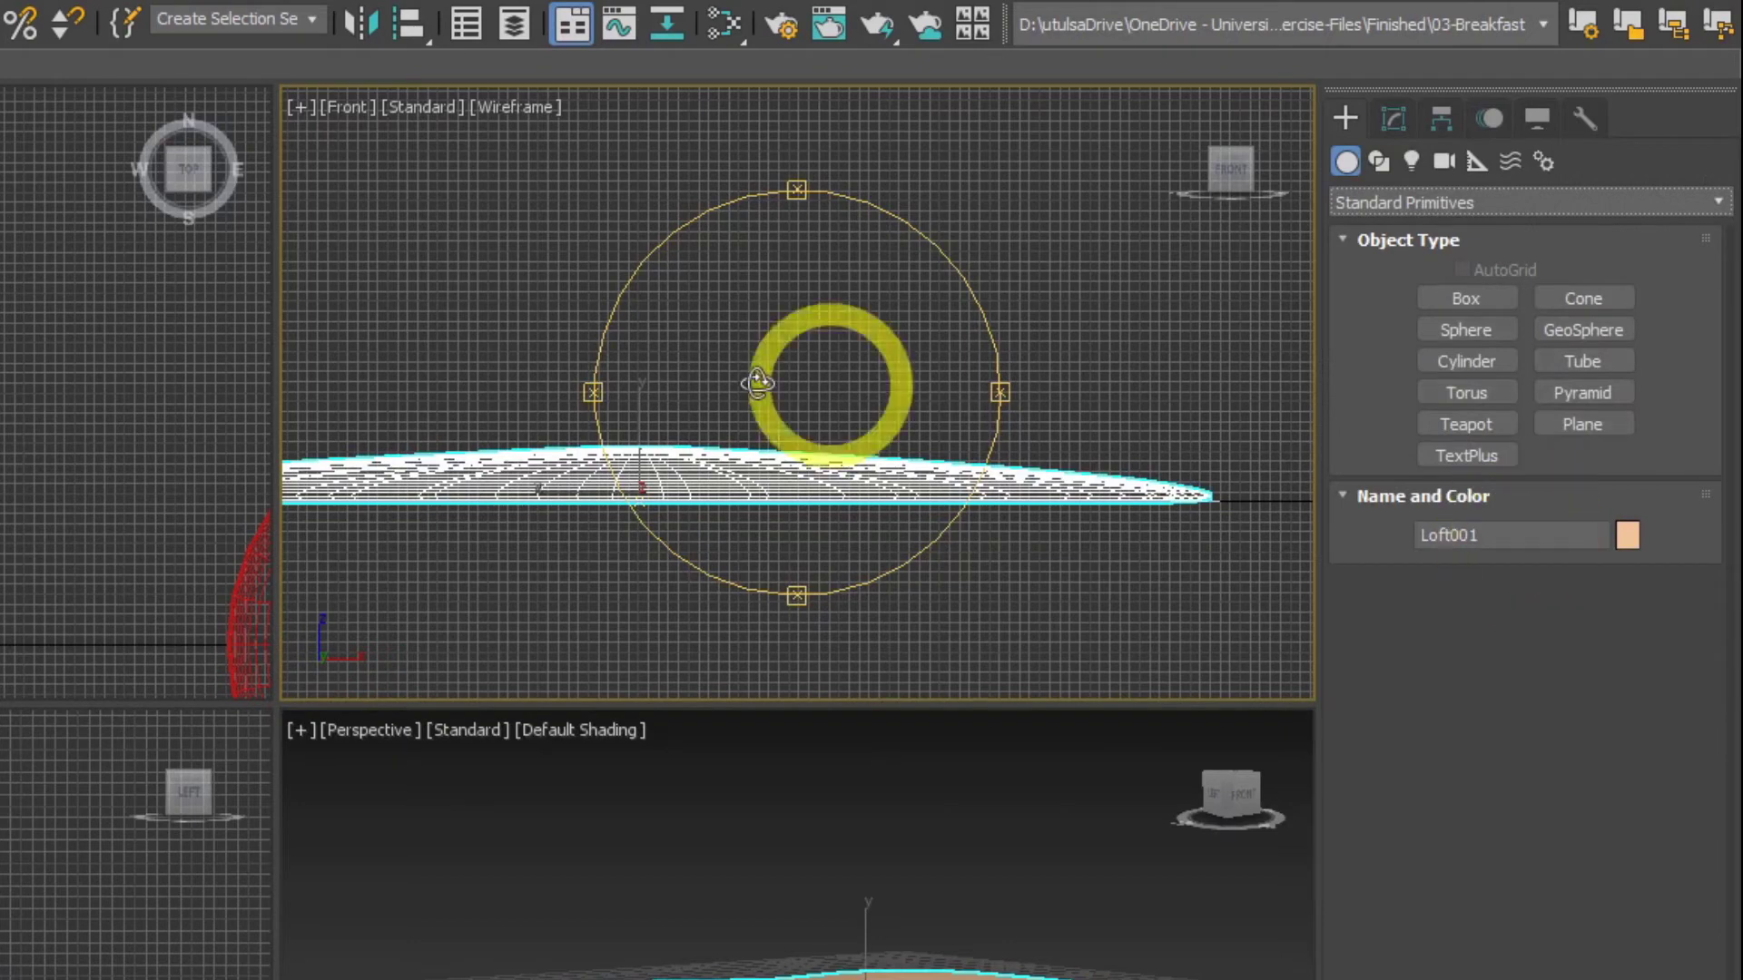
left_click(305, 691)
left_click(1119, 462)
left_click(1072, 513)
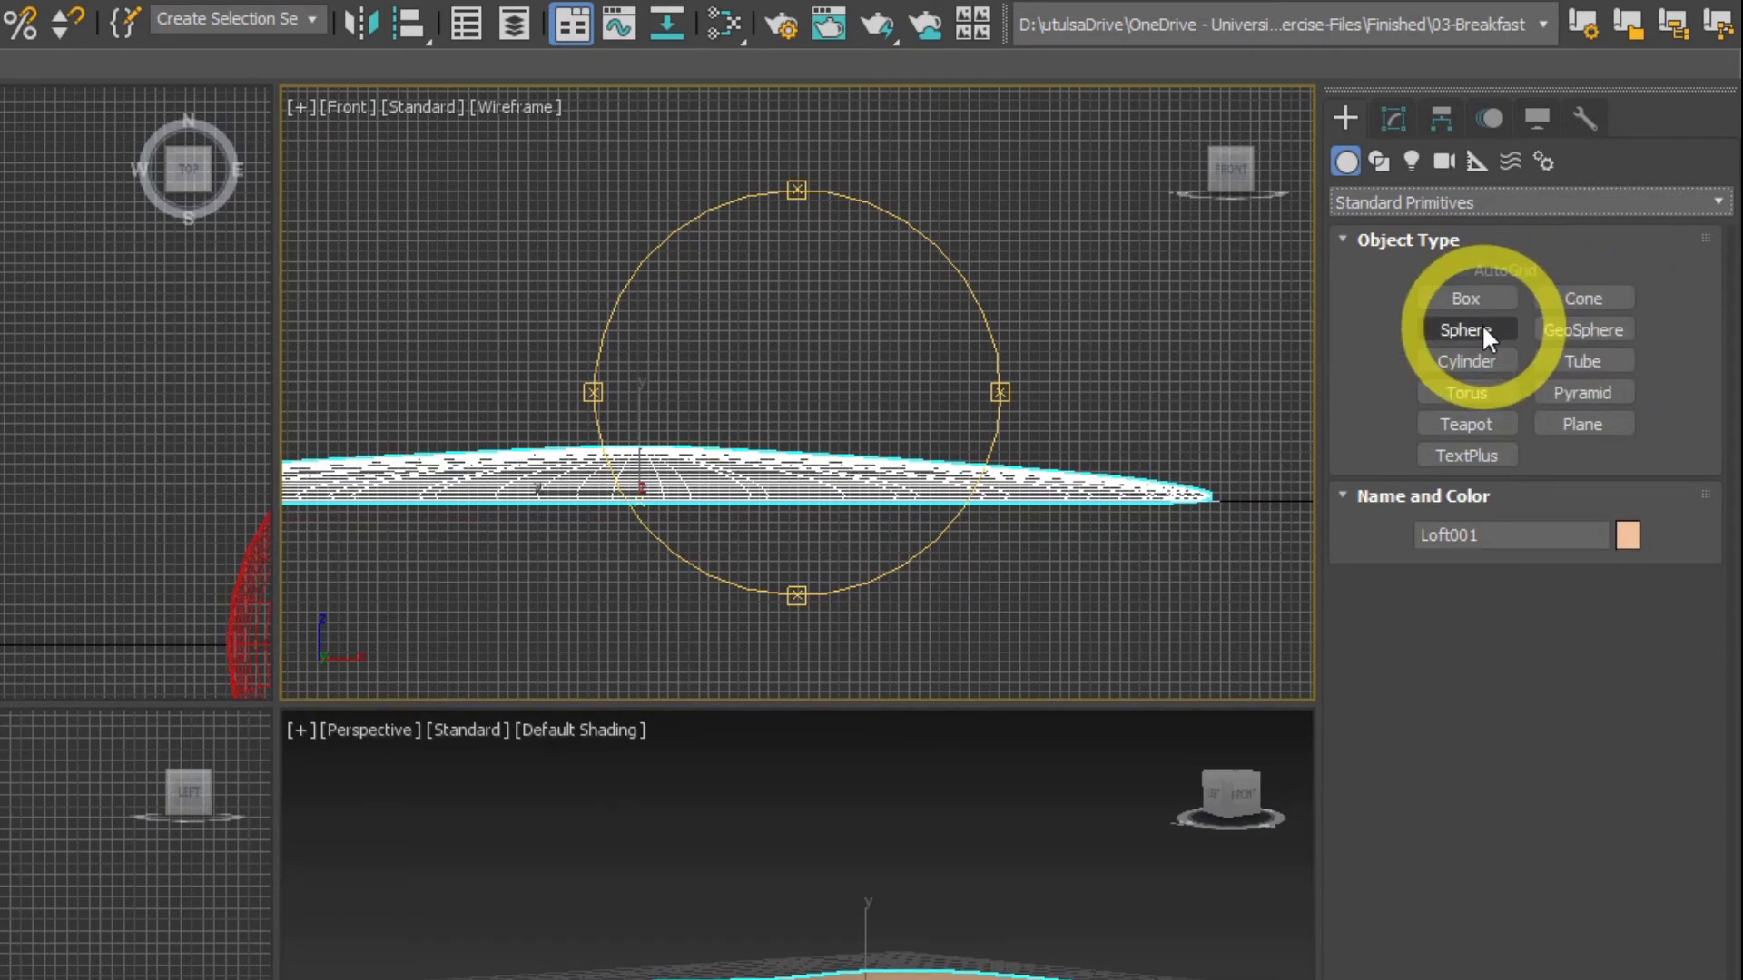
left_click(1600, 328)
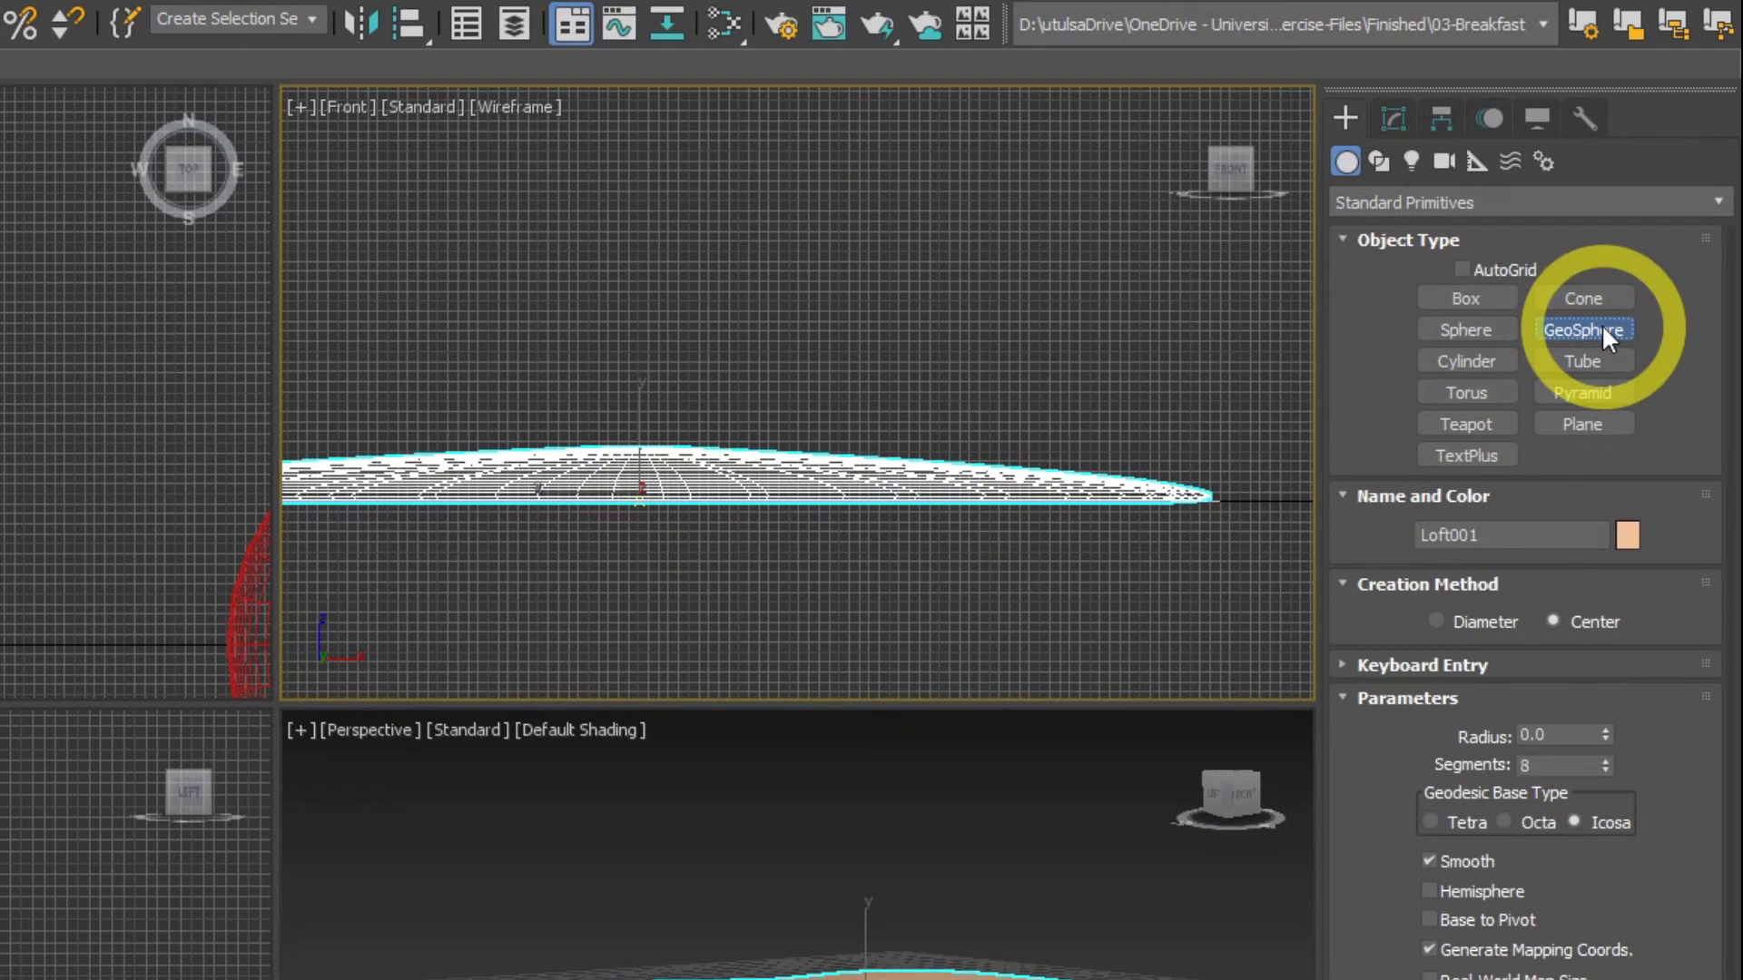
Check Hemisphere and enter a new Segments value for the GeoSphere
left_click(1457, 884)
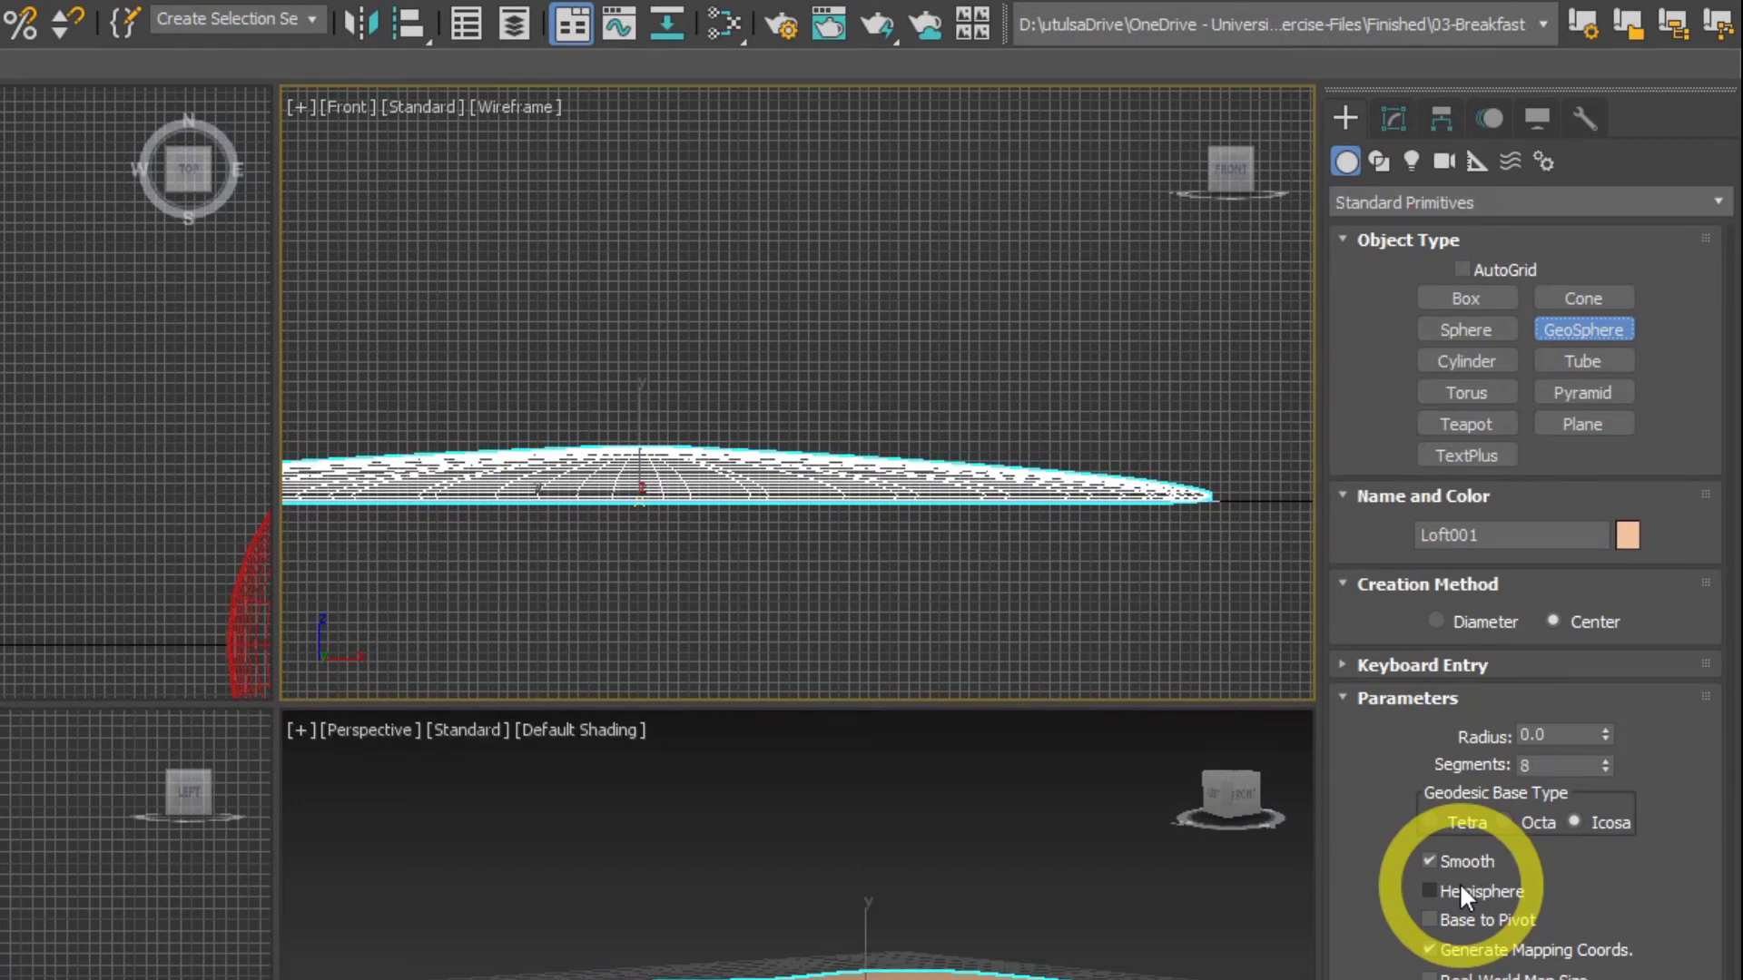
left_click(1460, 888)
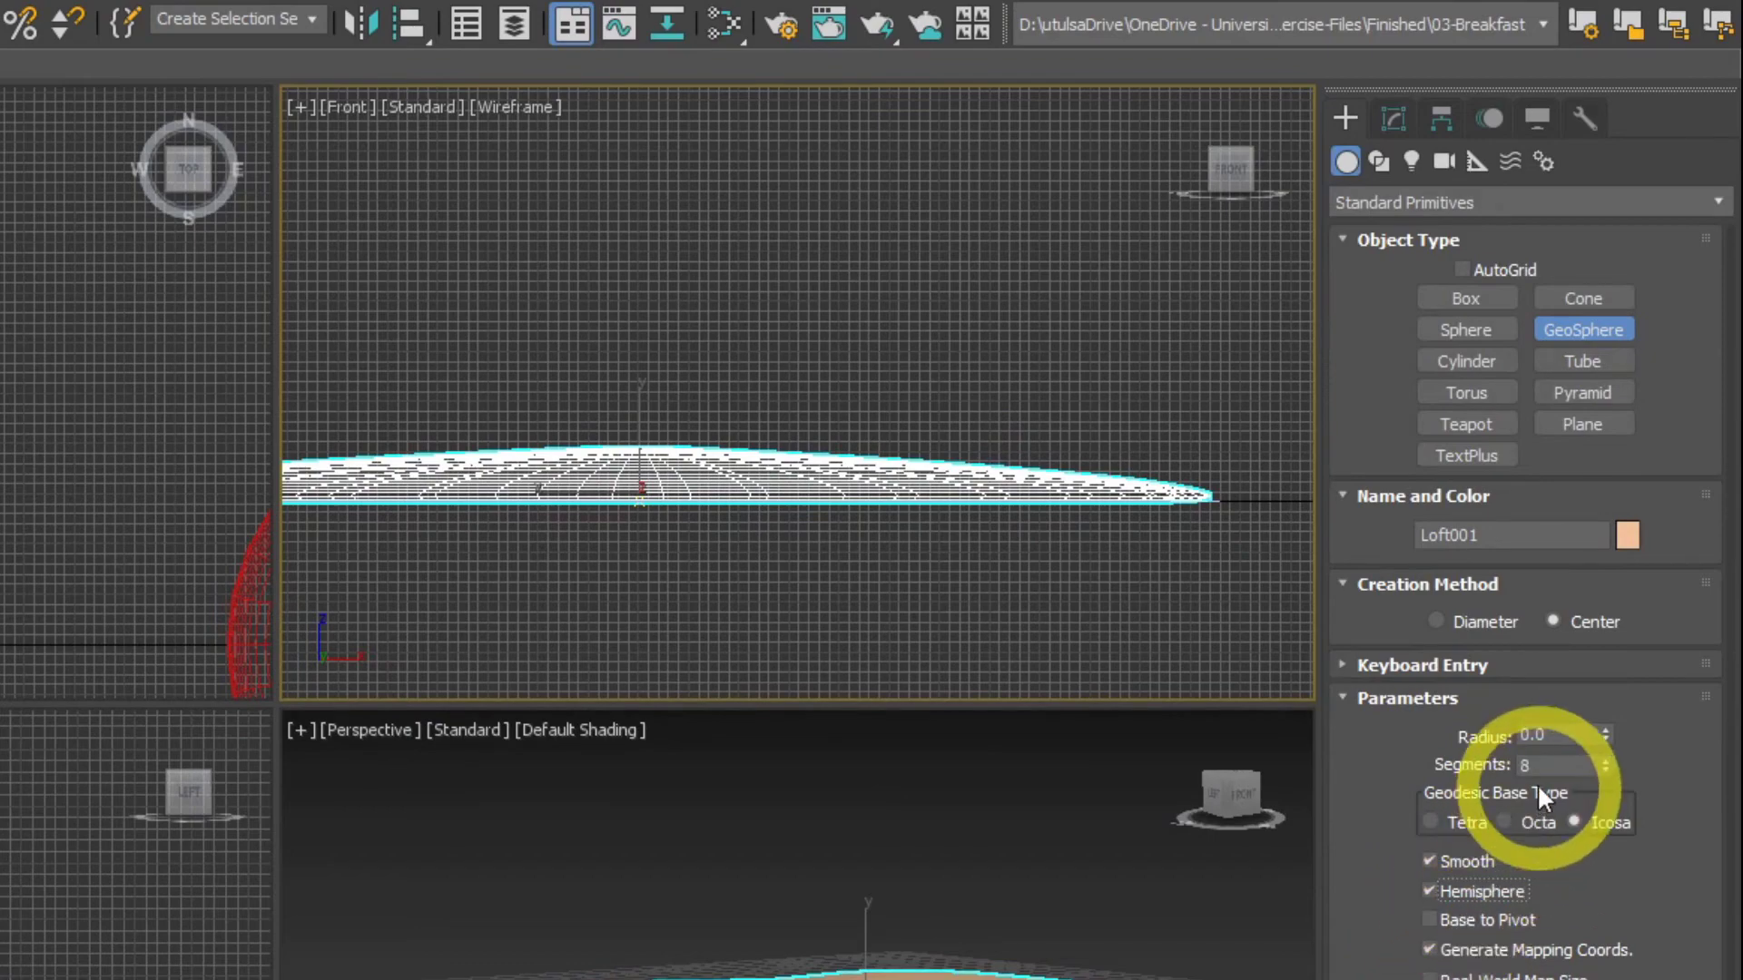
double_click(1556, 765)
type("3")
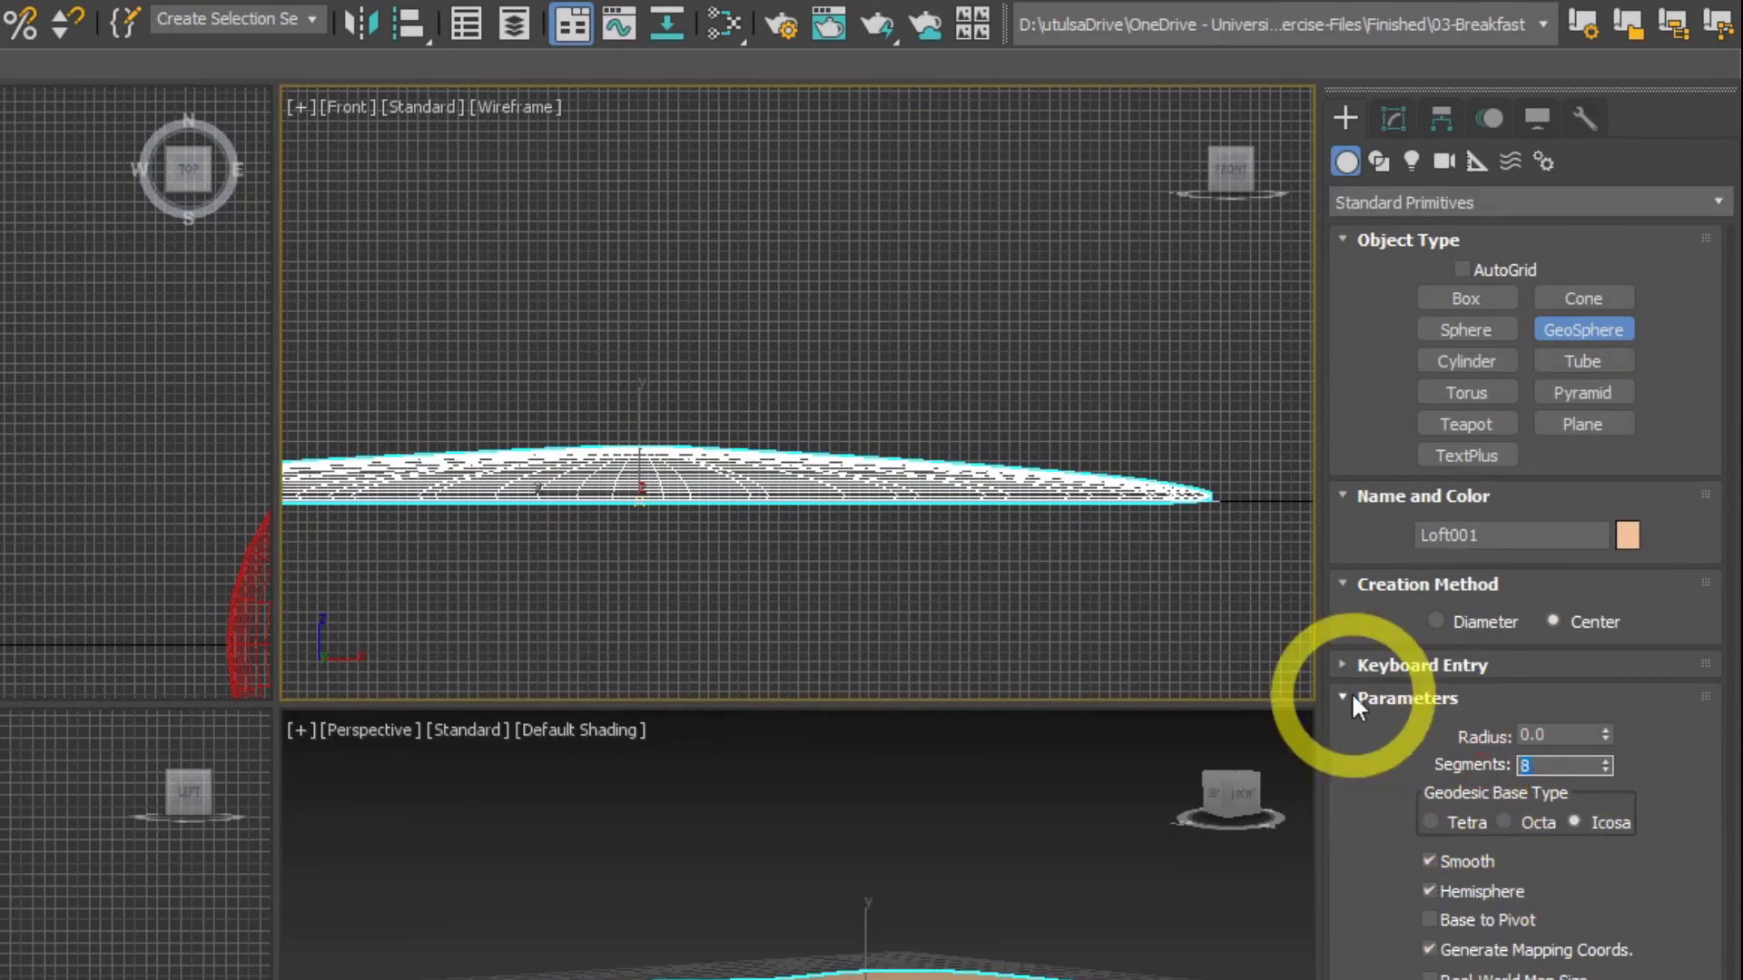
type("6")
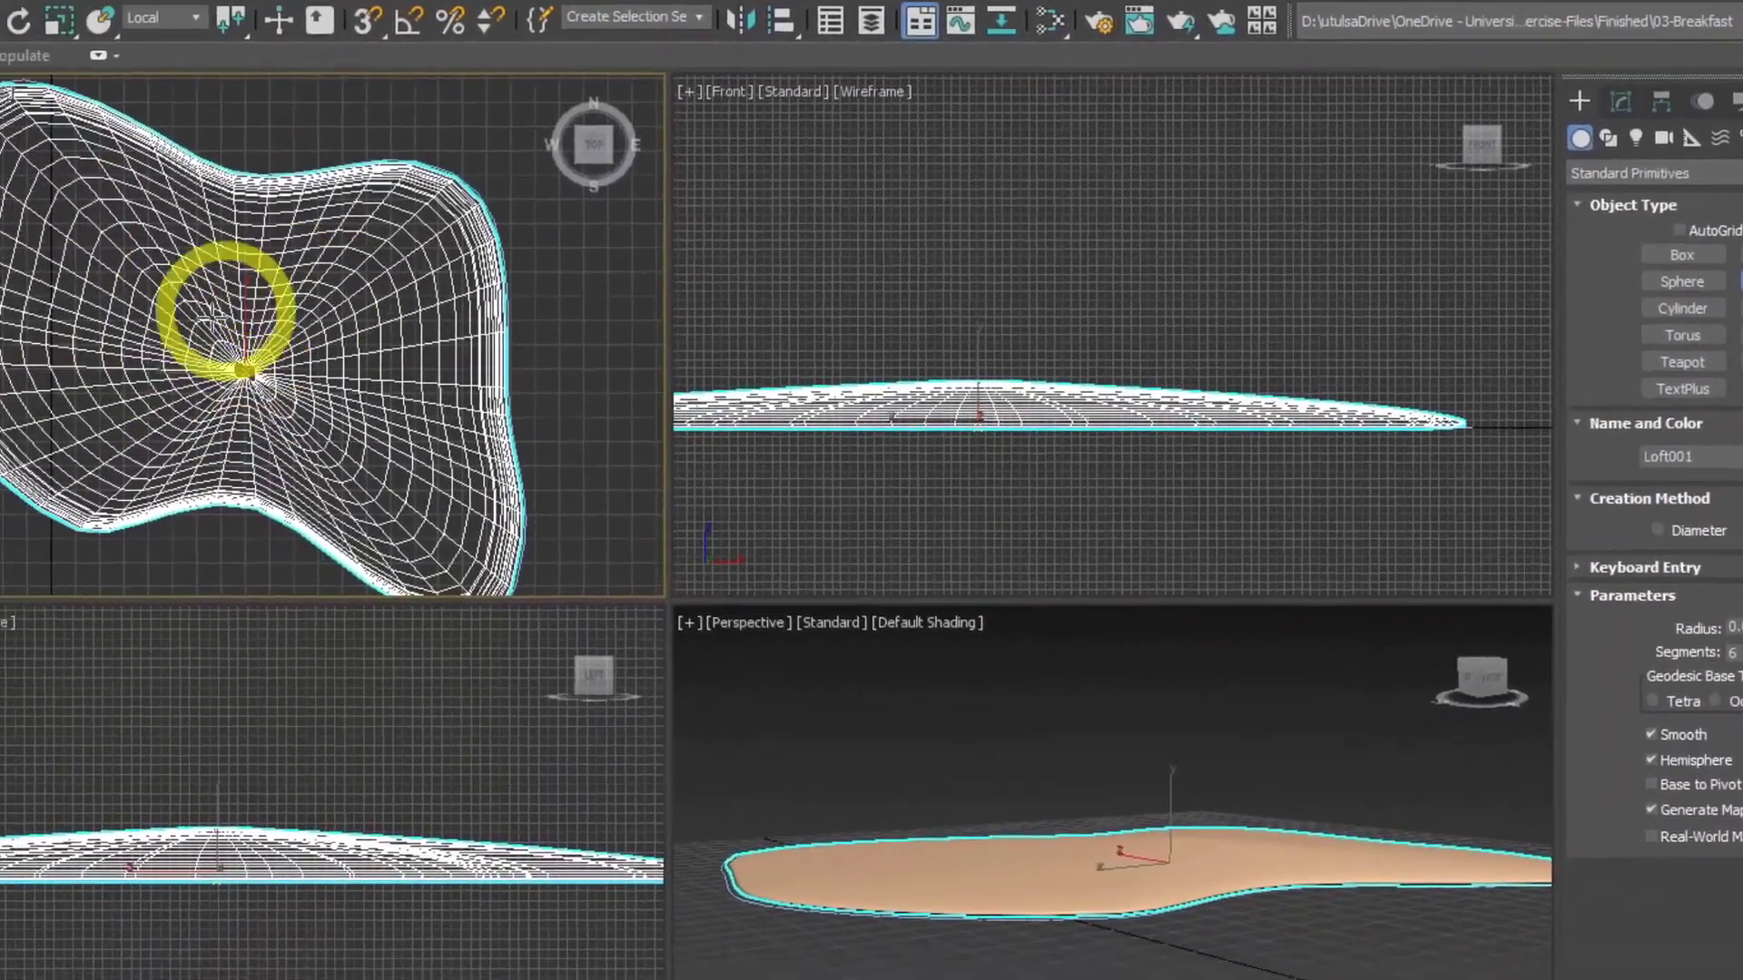
Drag out the hemisphere yolk at Loft001's centre, nudge it up in the Left view, then view from above
left_click_drag(246, 350, 306, 353)
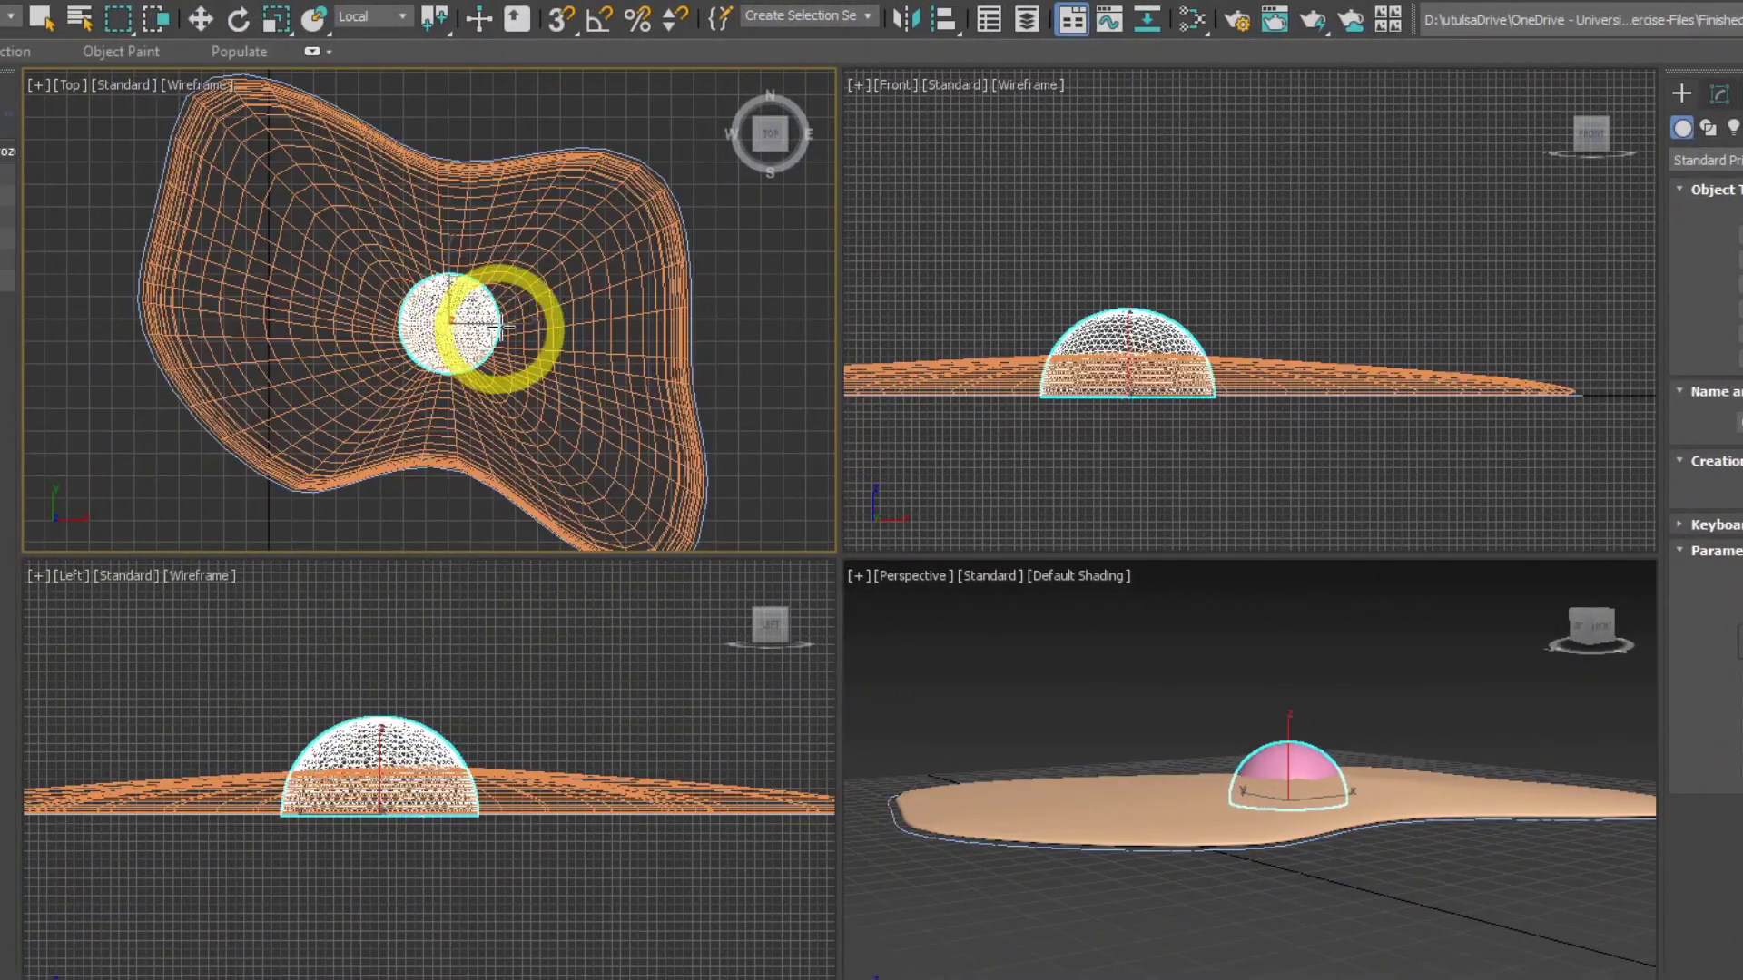
left_click_drag(502, 325, 547, 313)
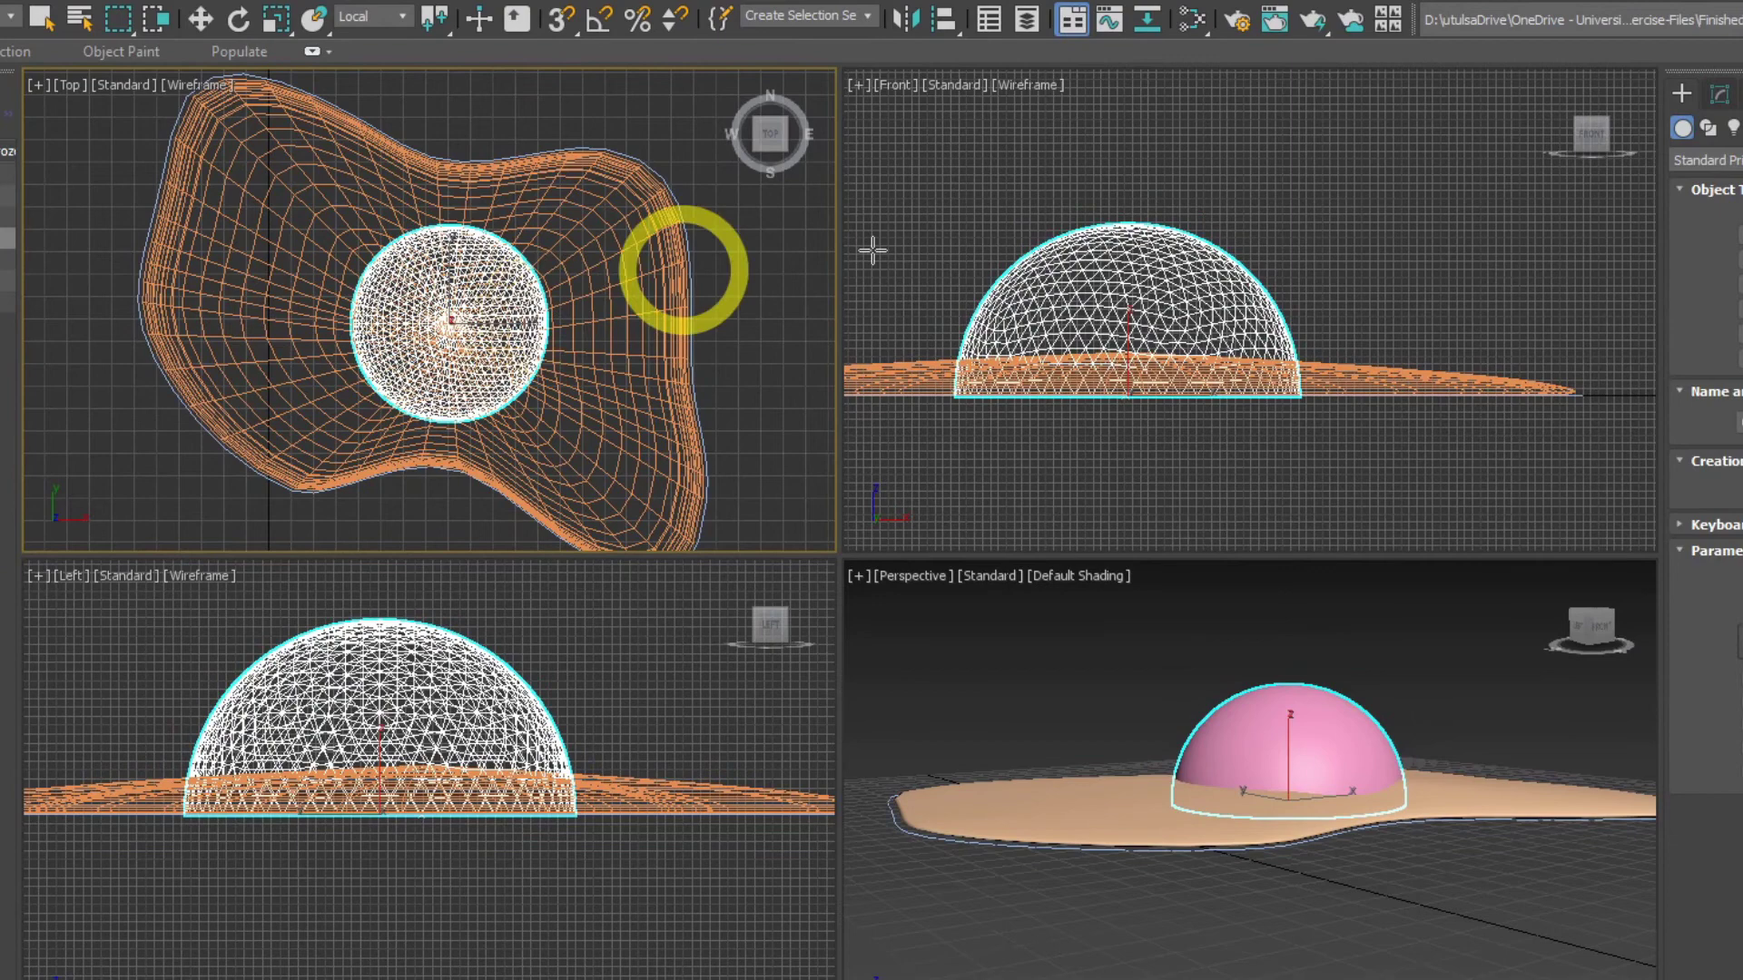
left_click(201, 19)
left_click(447, 713)
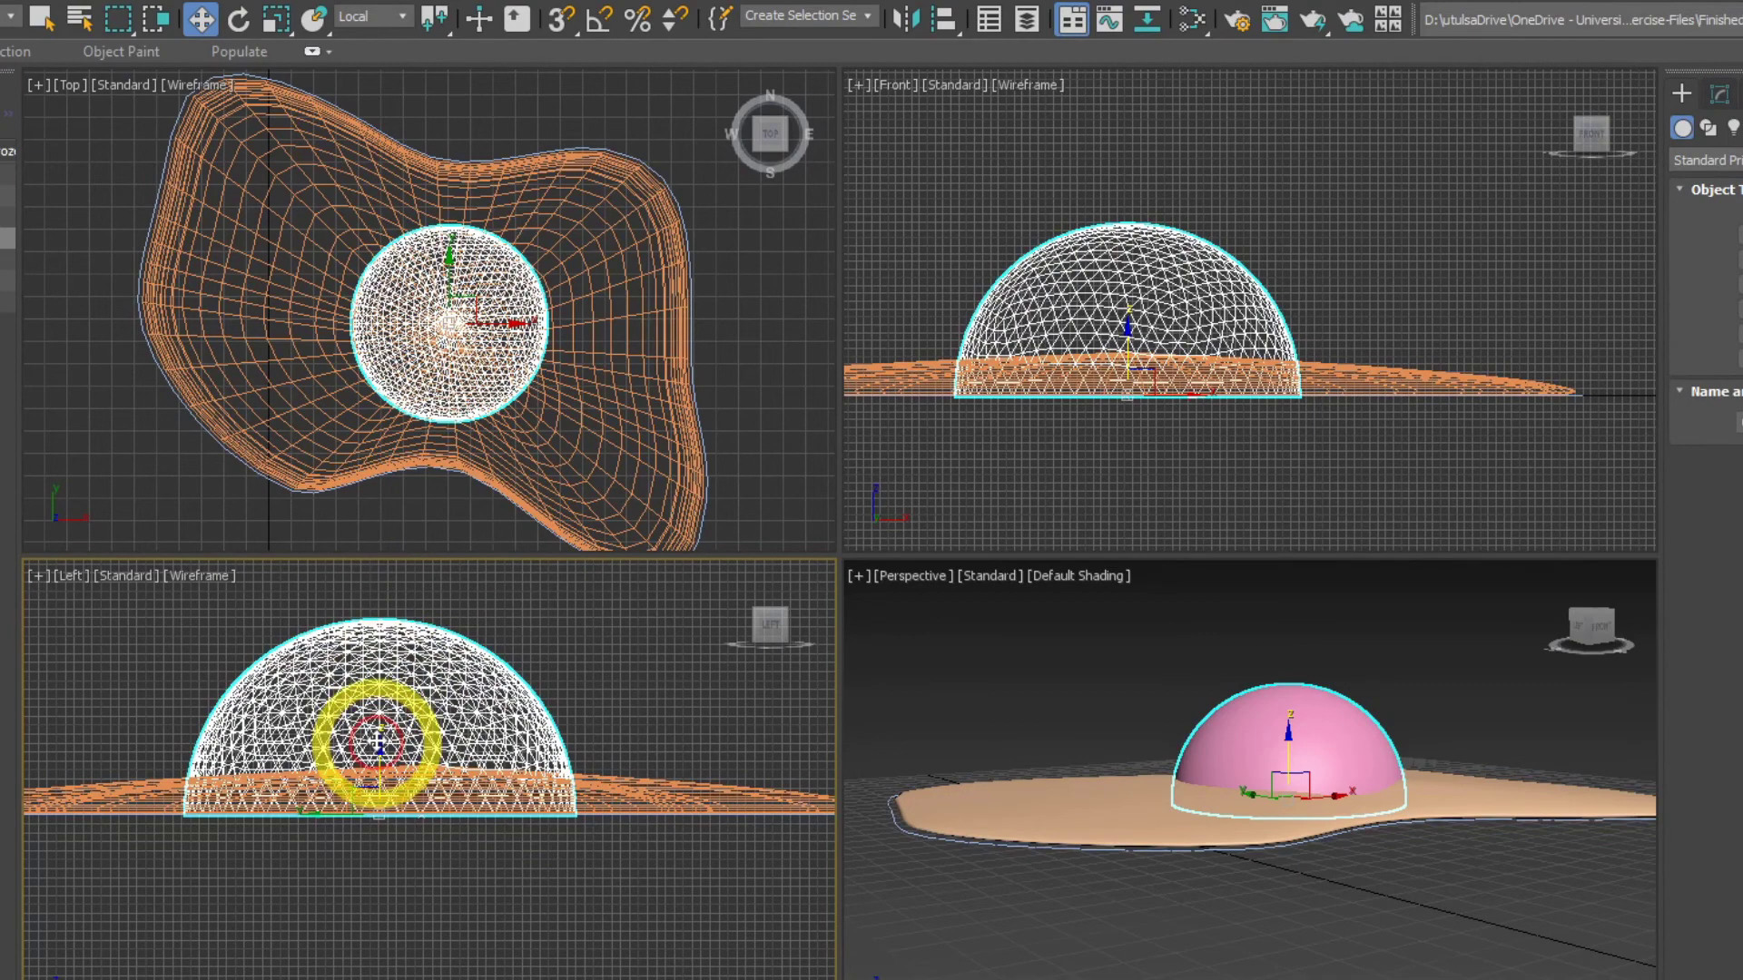
left_click_drag(380, 743, 380, 731)
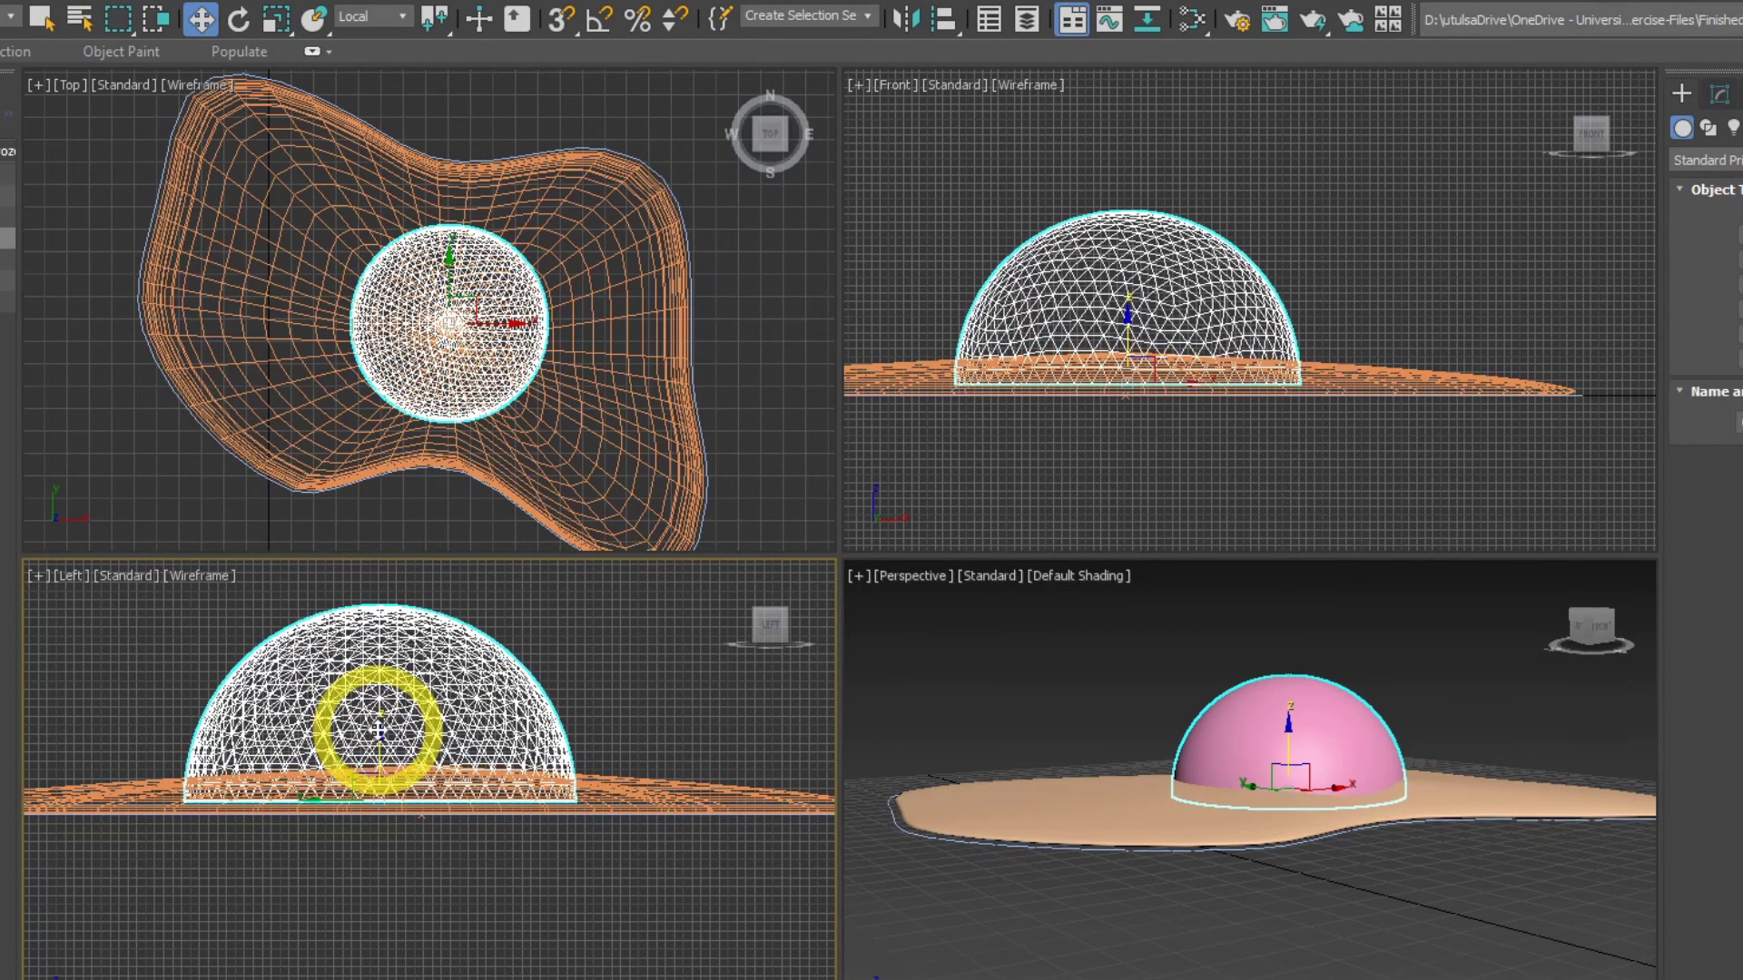
left_click(968, 687)
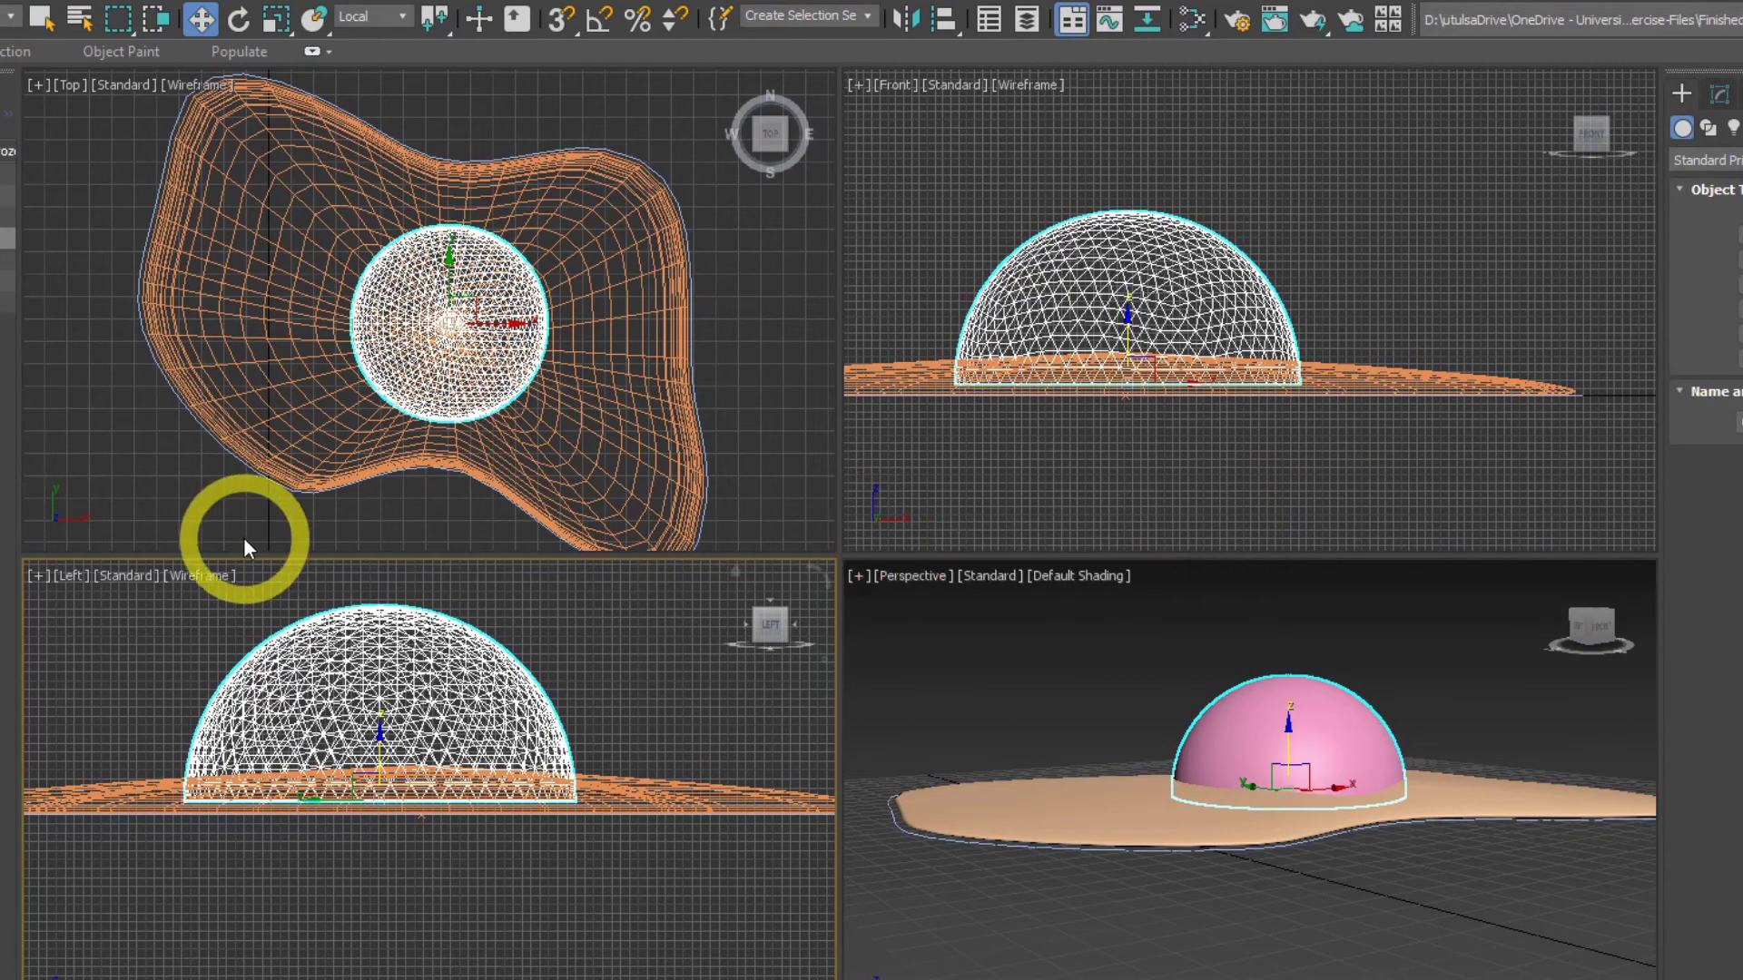
scroll(1420, 367, "down", 5)
scroll(1421, 367, "up", 3)
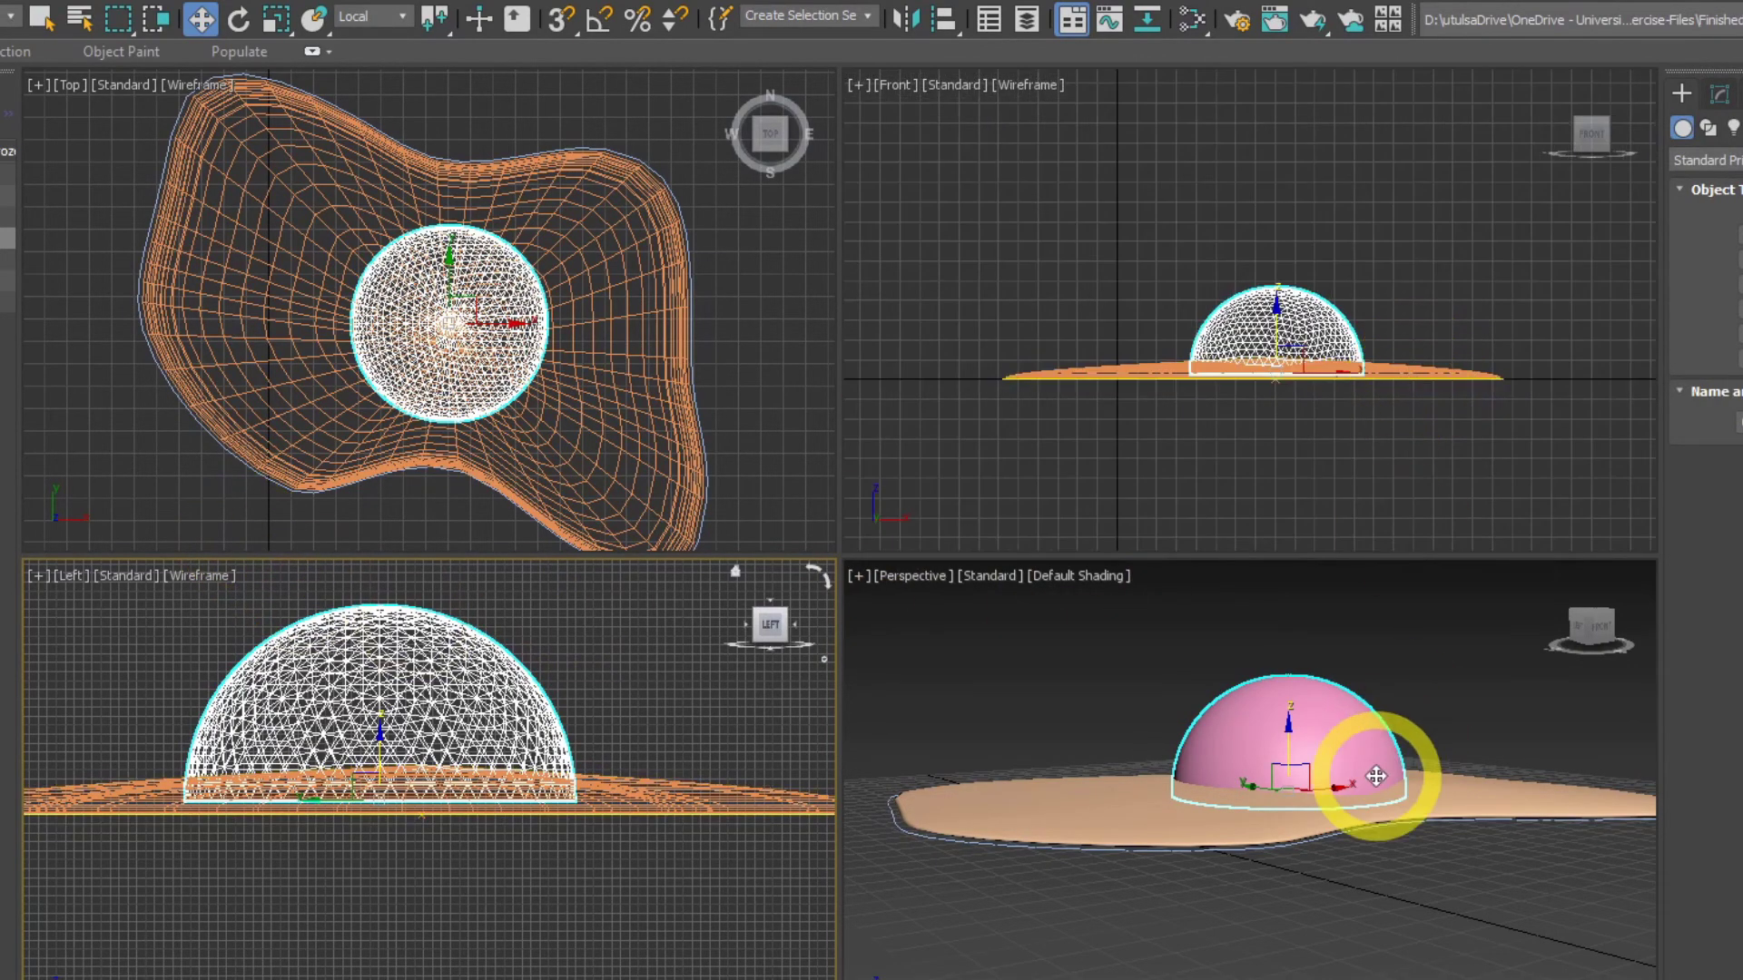
mouse_move(1283, 847)
middle_mouse_down("alt")
mouse_move(1210, 887)
mouse_move(1229, 903)
mouse_move(1482, 886)
mouse_move(1237, 852)
mouse_move(1262, 864)
middle_mouse_up("alt")
middle_click_drag(1113, 923, 1259, 948, "alt")
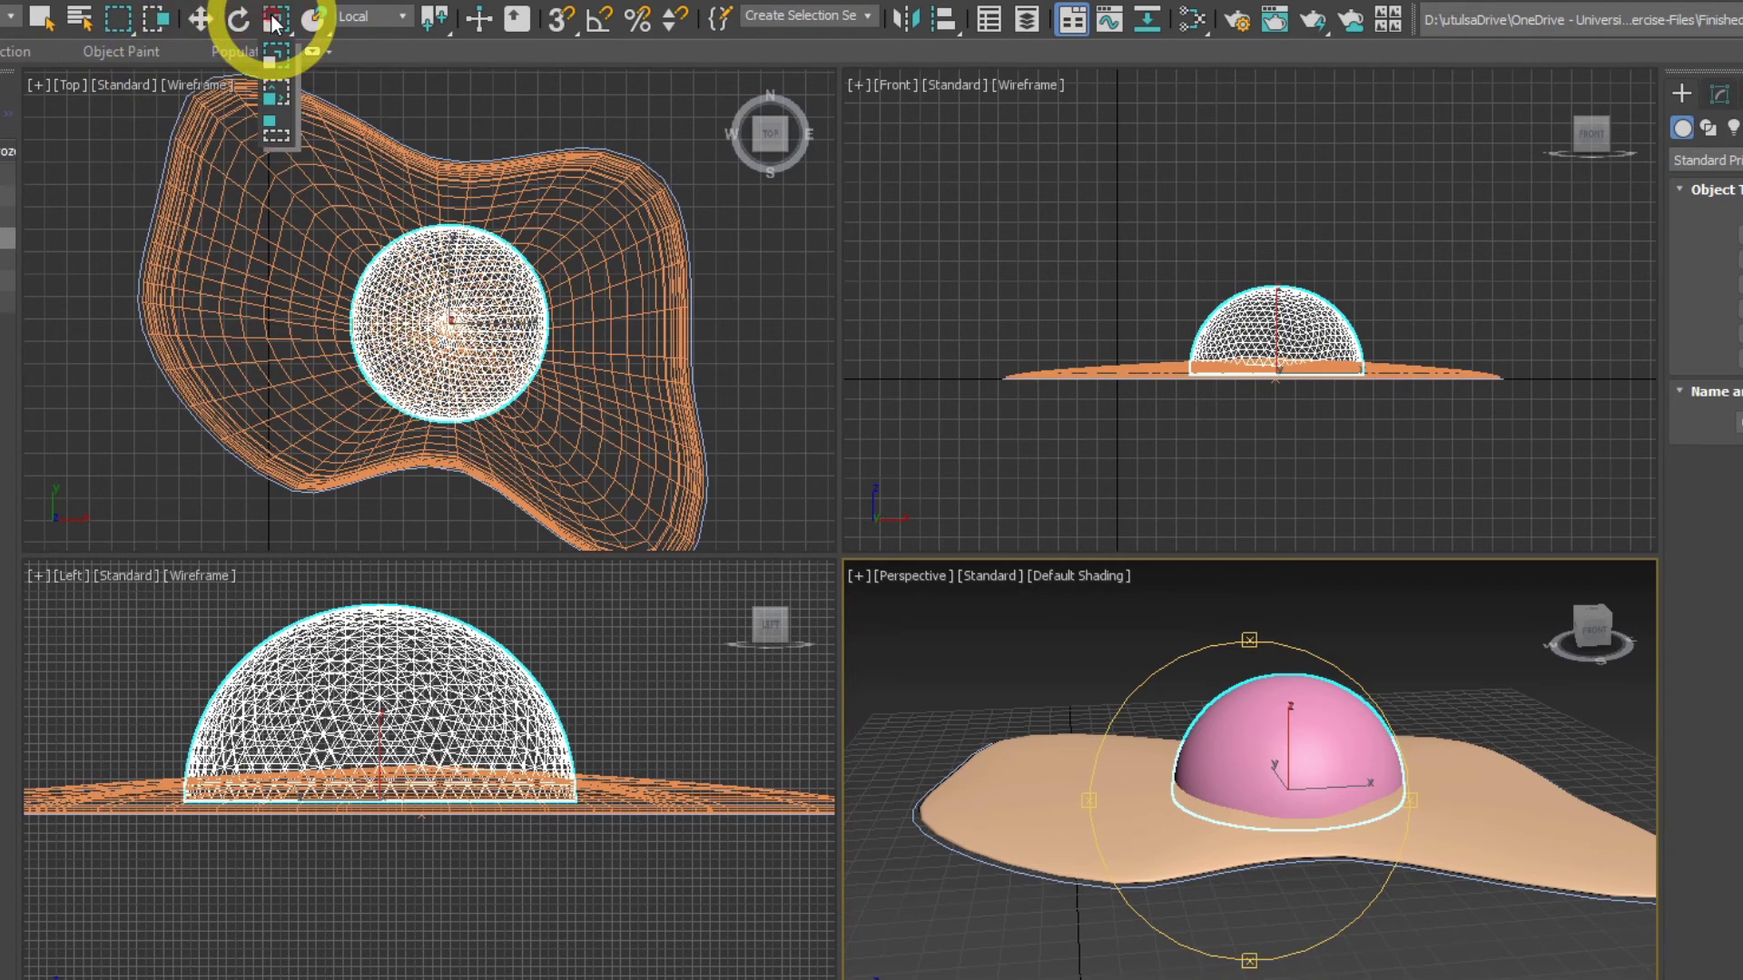
Squash the GeoSphere dome vertically with non-uniform scale into a low, flat yolk
left_click_drag(273, 23, 290, 90)
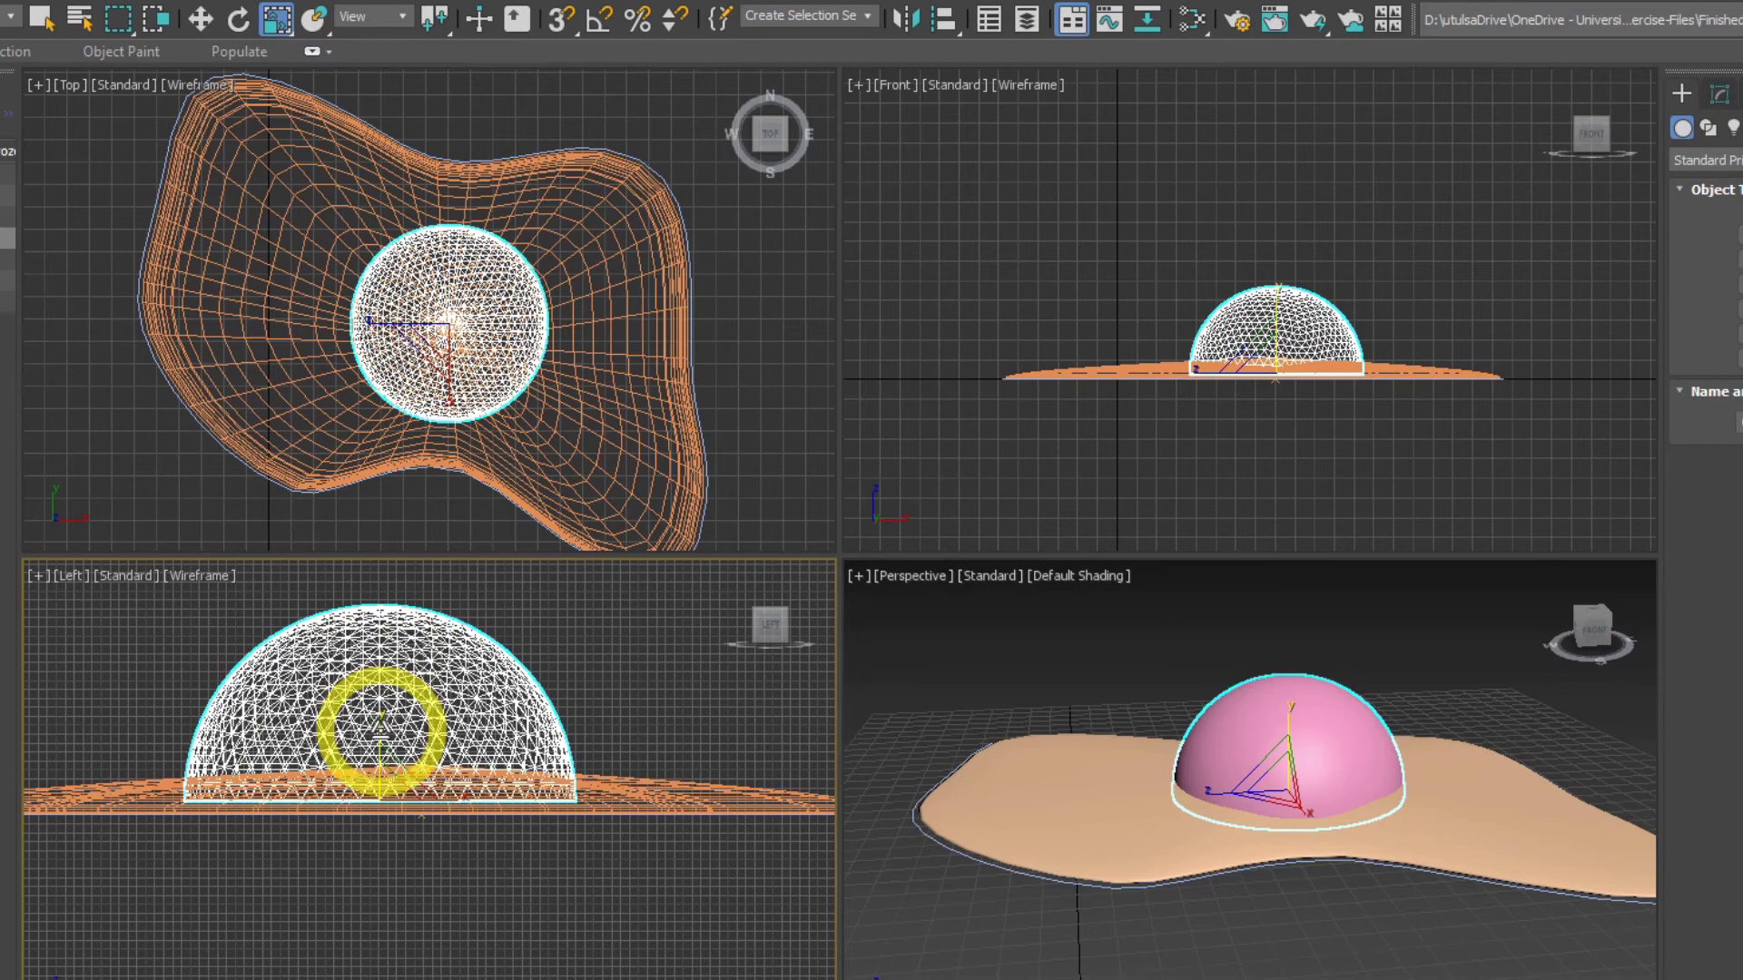
left_click_drag(381, 731, 388, 842)
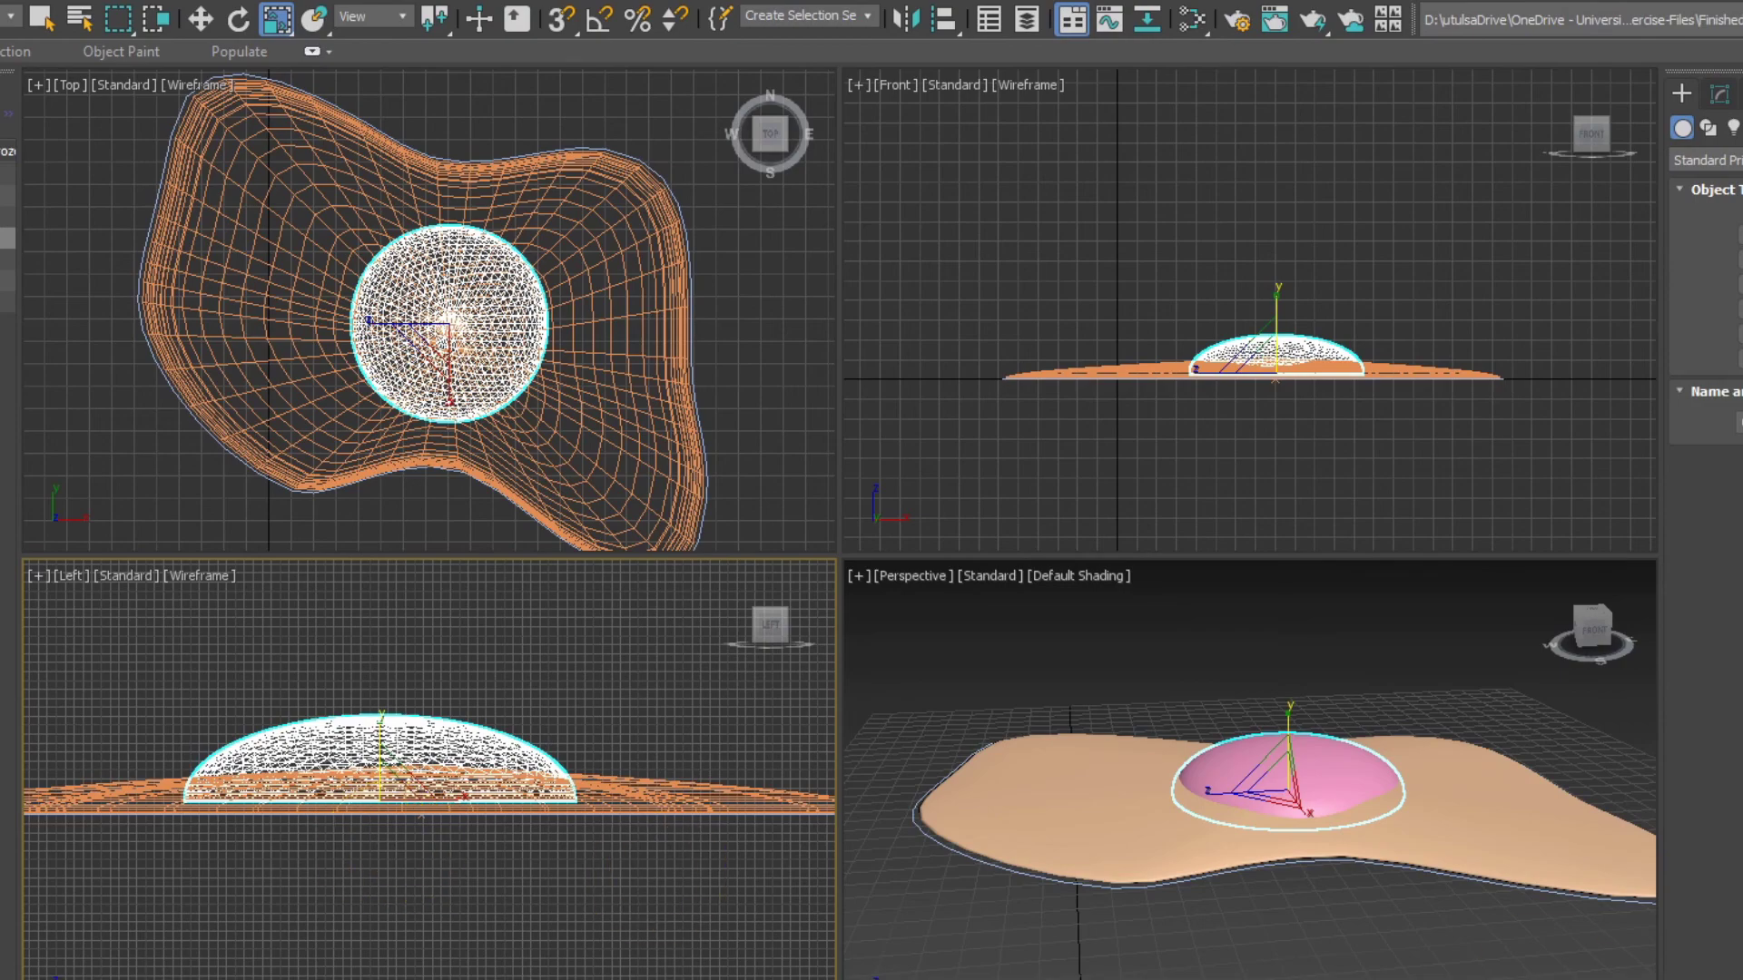
middle_click_drag(1323, 836, 981, 436, "alt")
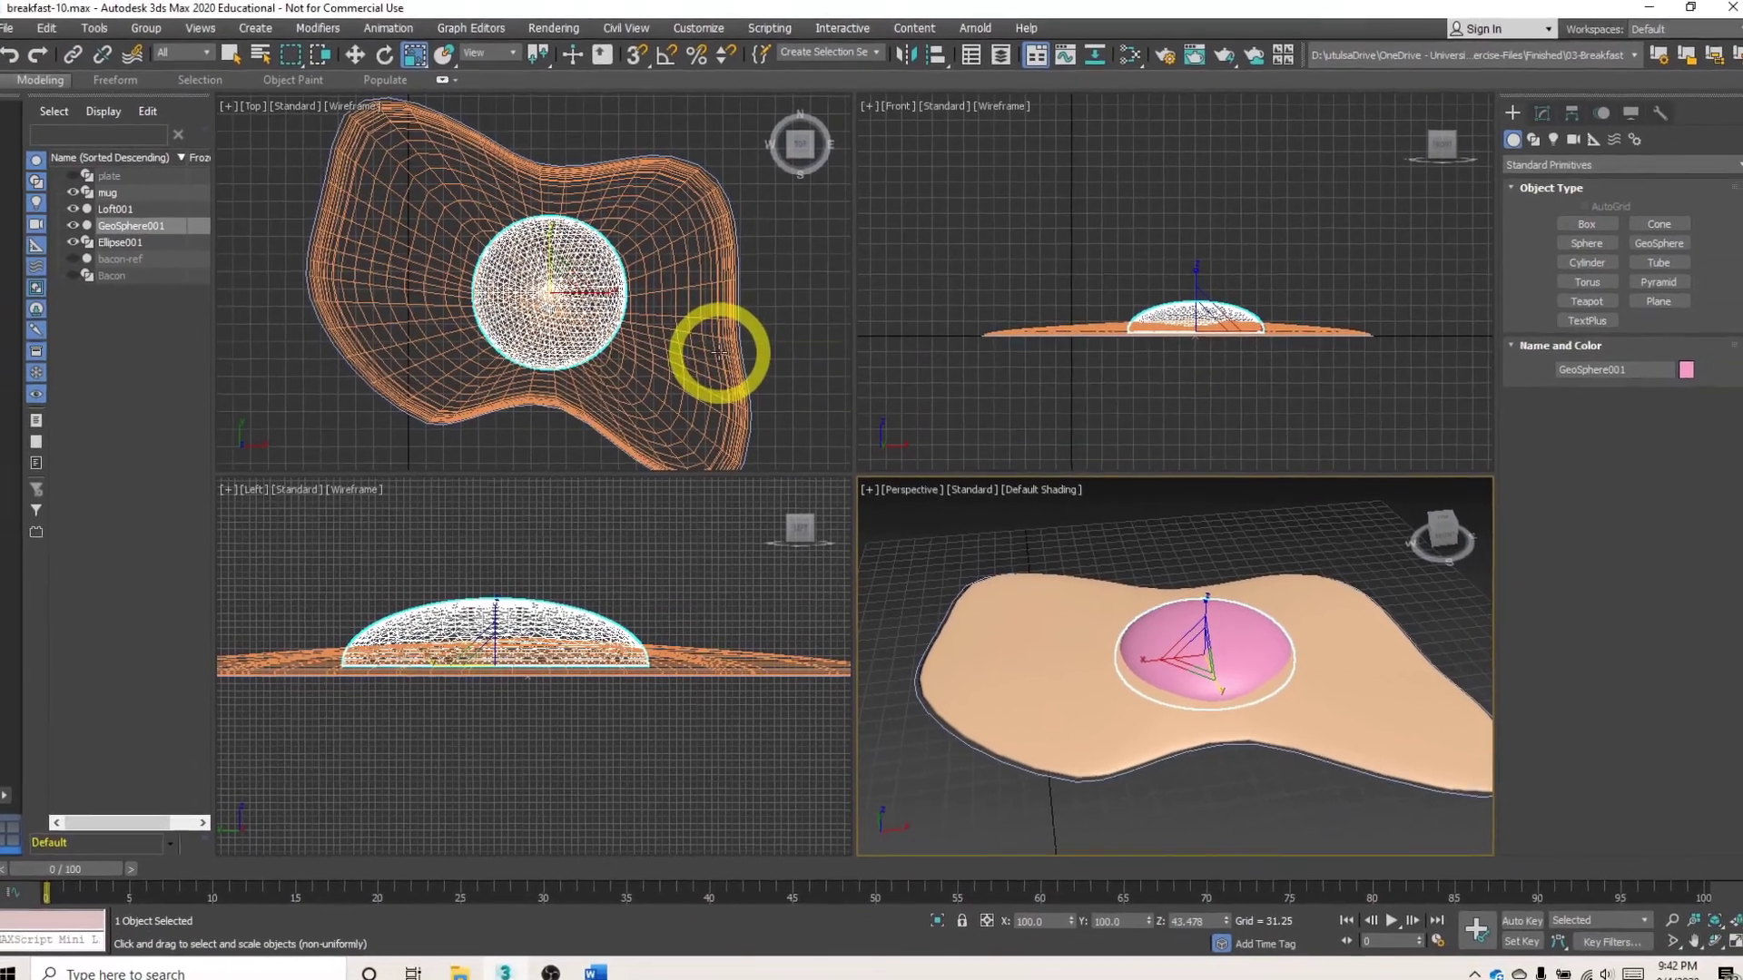
Colour the Loft001 egg white white
left_click(699, 367)
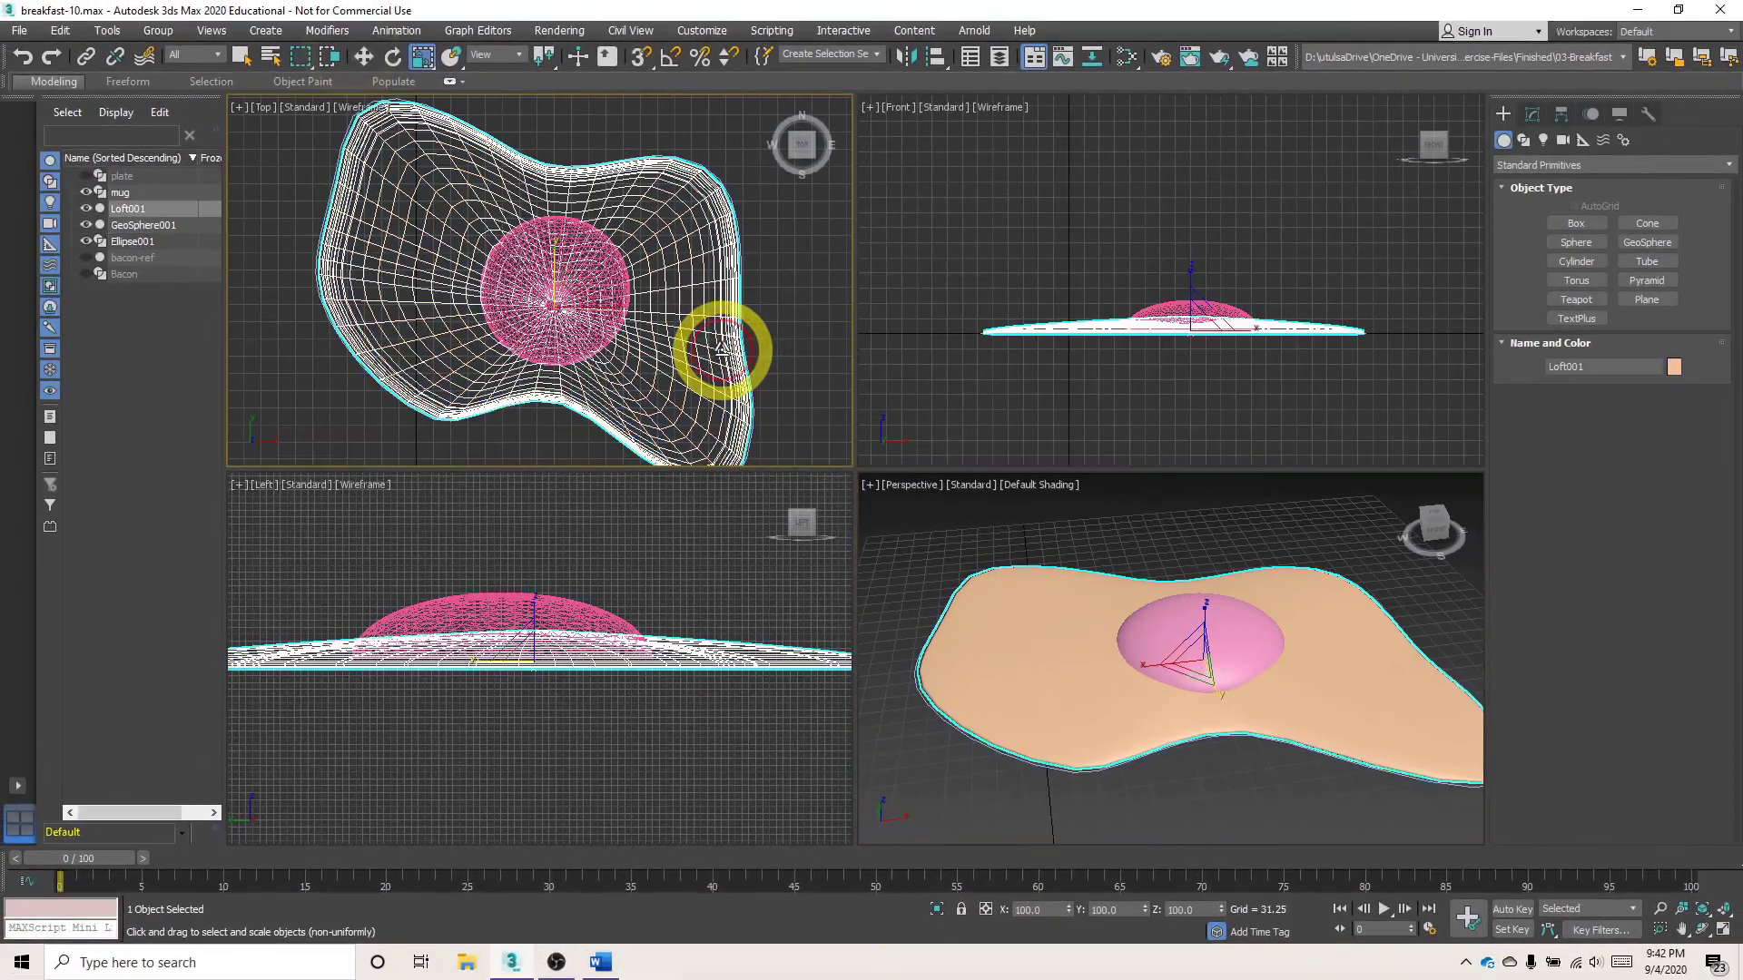
key("w")
left_click(1532, 114)
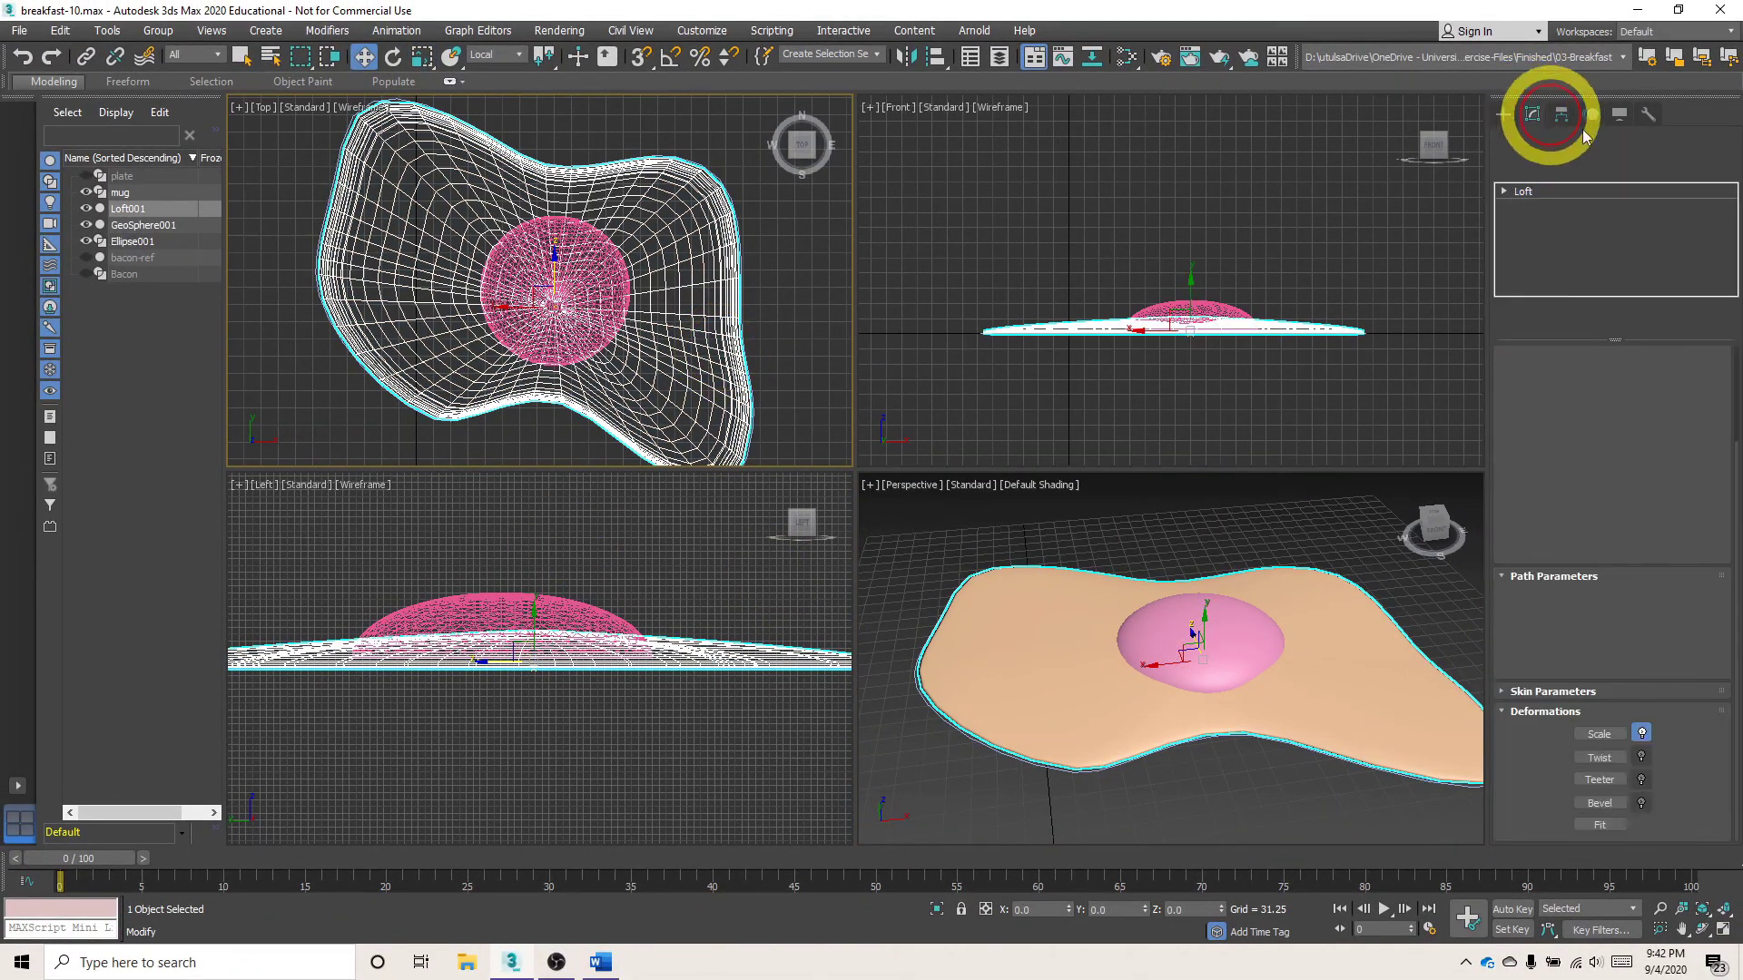
left_click(1728, 142)
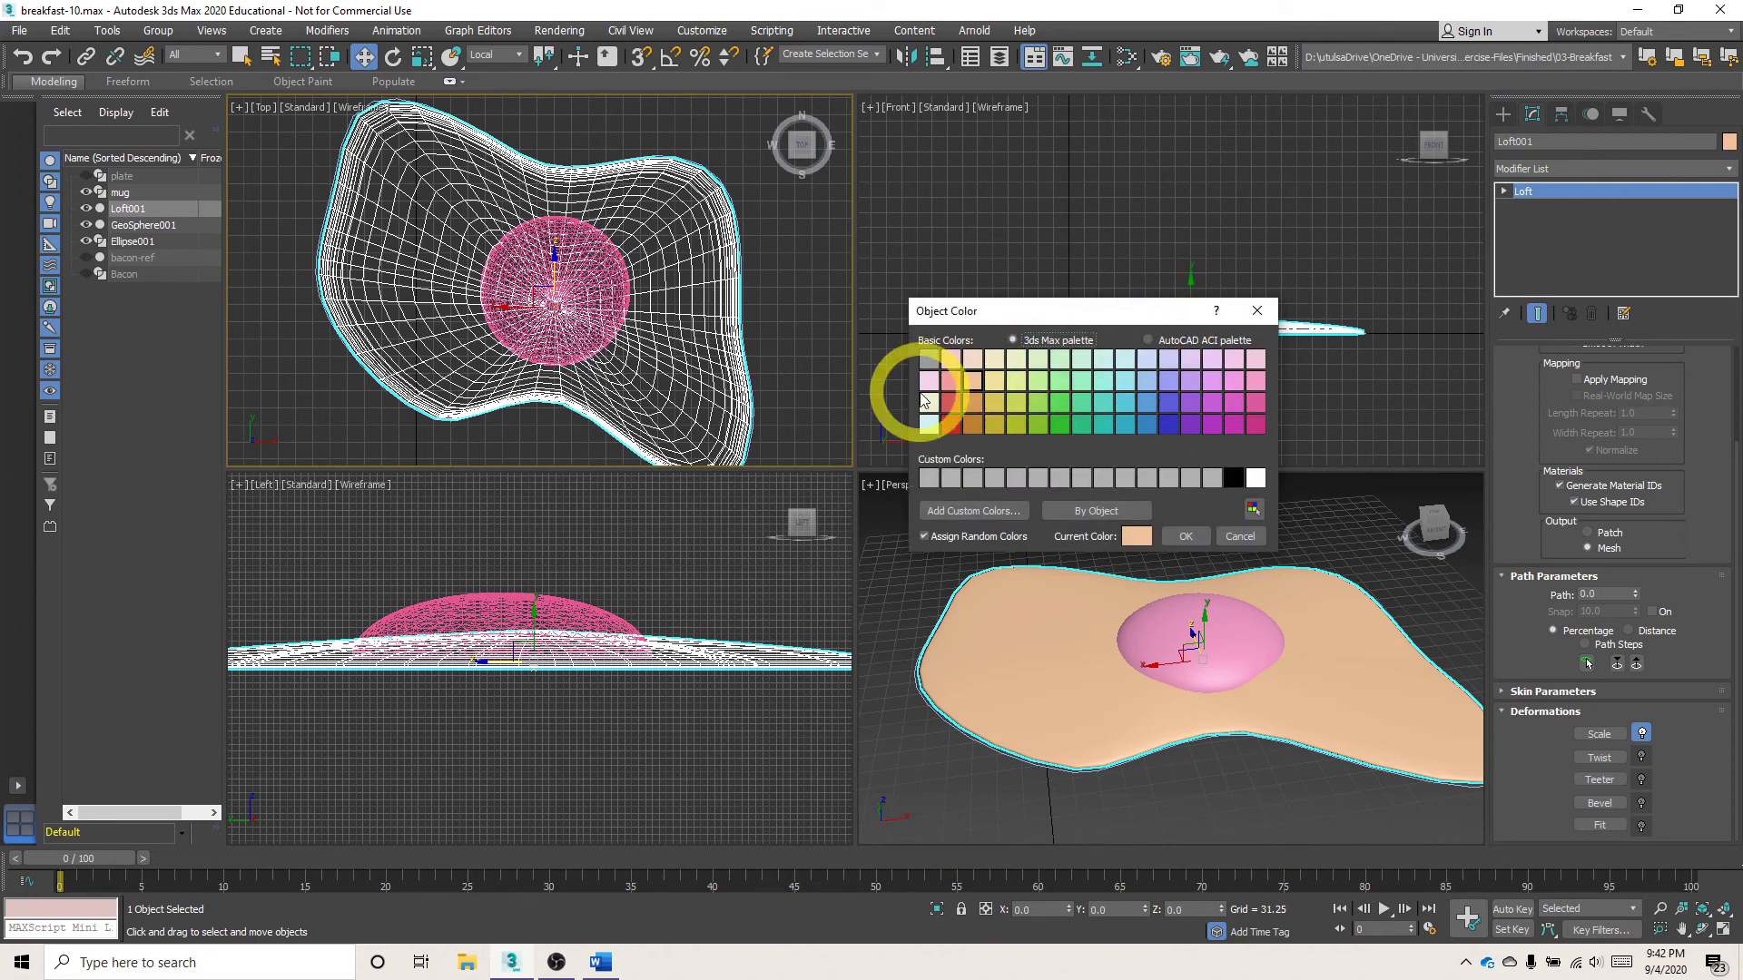
left_click(1257, 478)
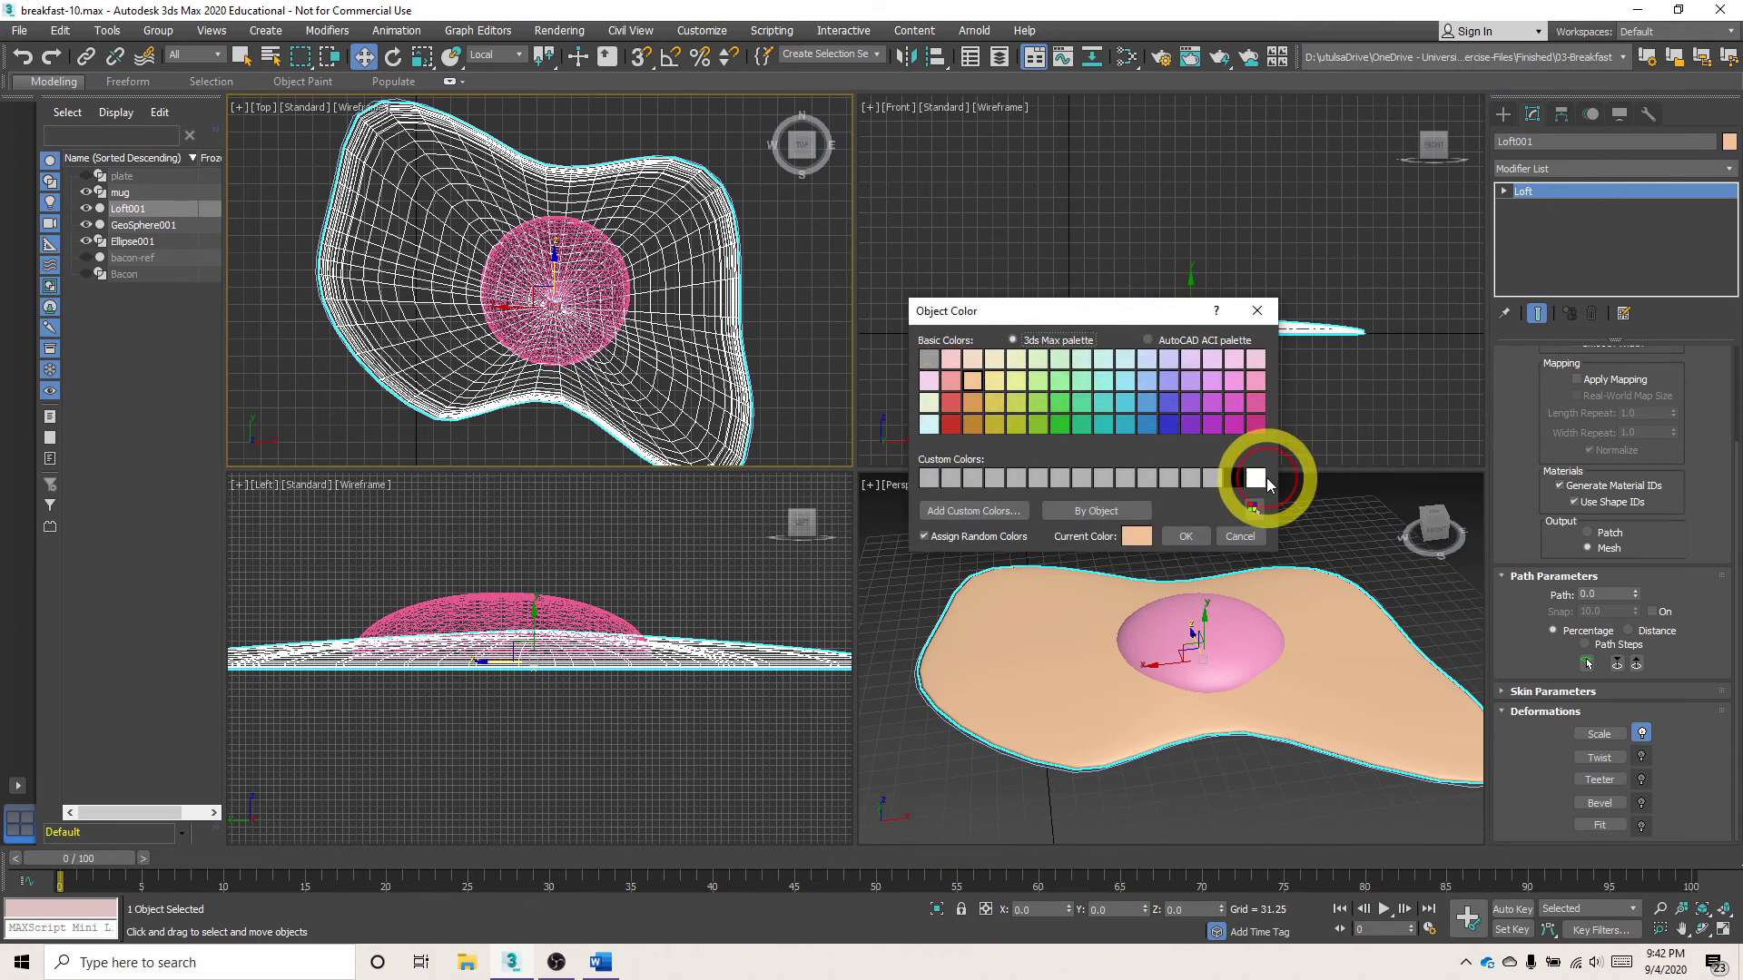
left_click(1185, 537)
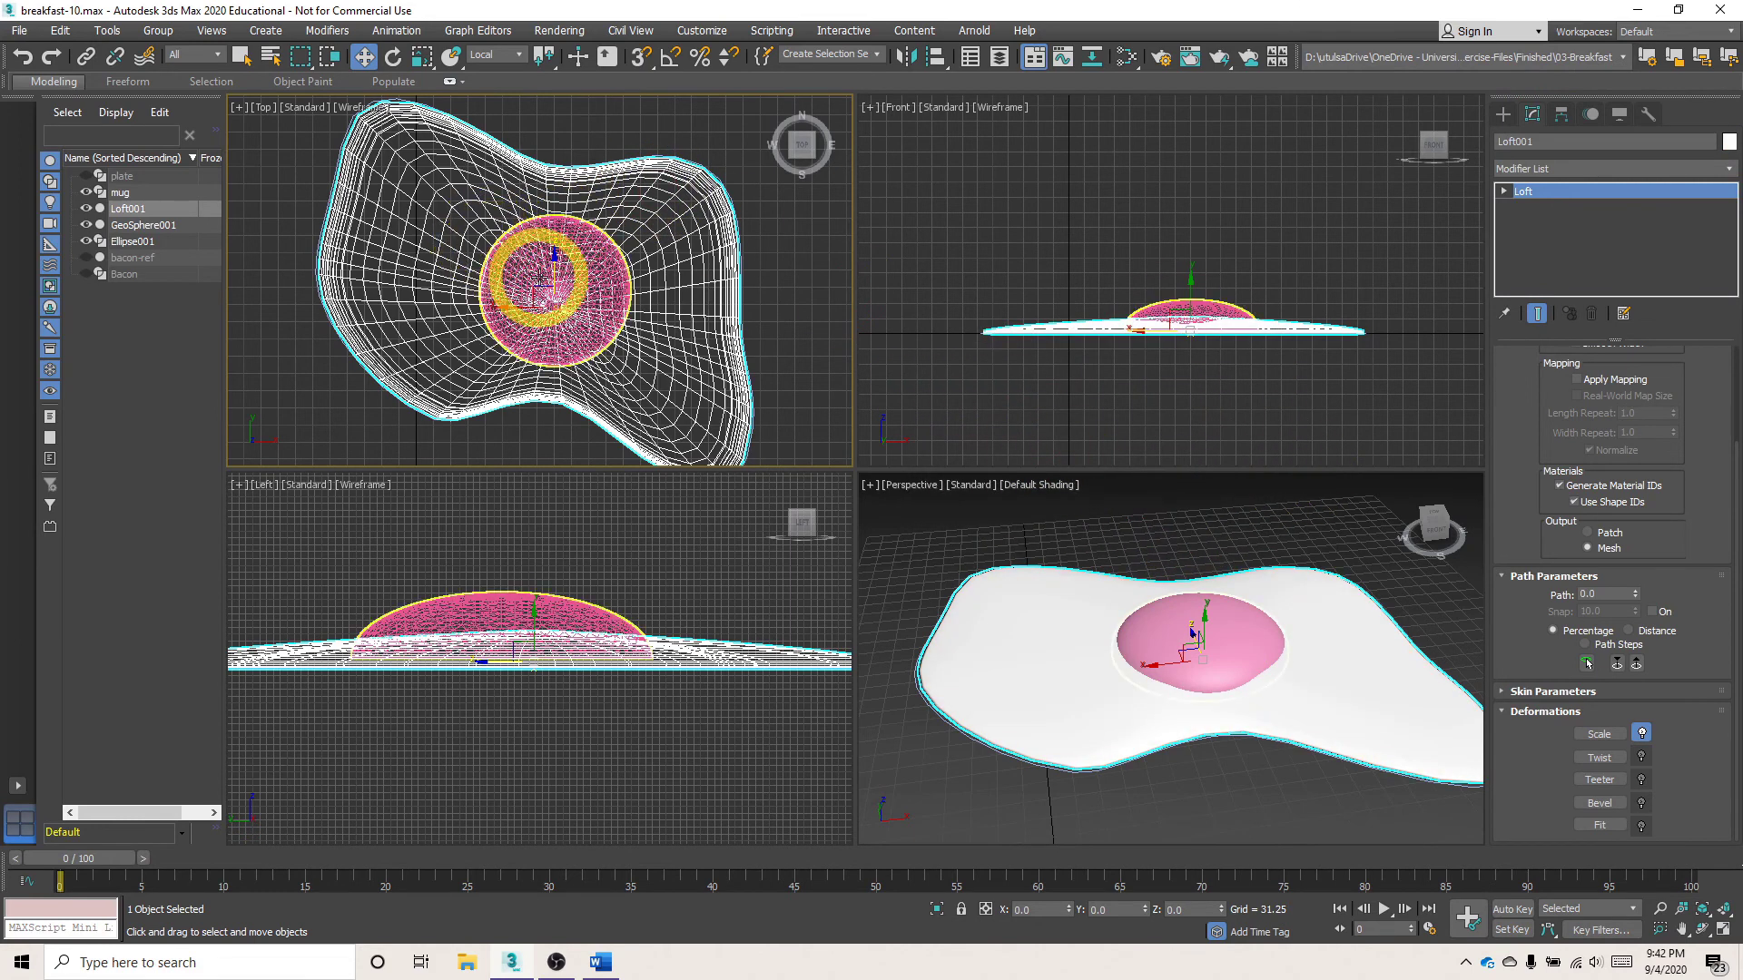
Colour the GeoSphere001 yolk yellow
left_click(549, 286)
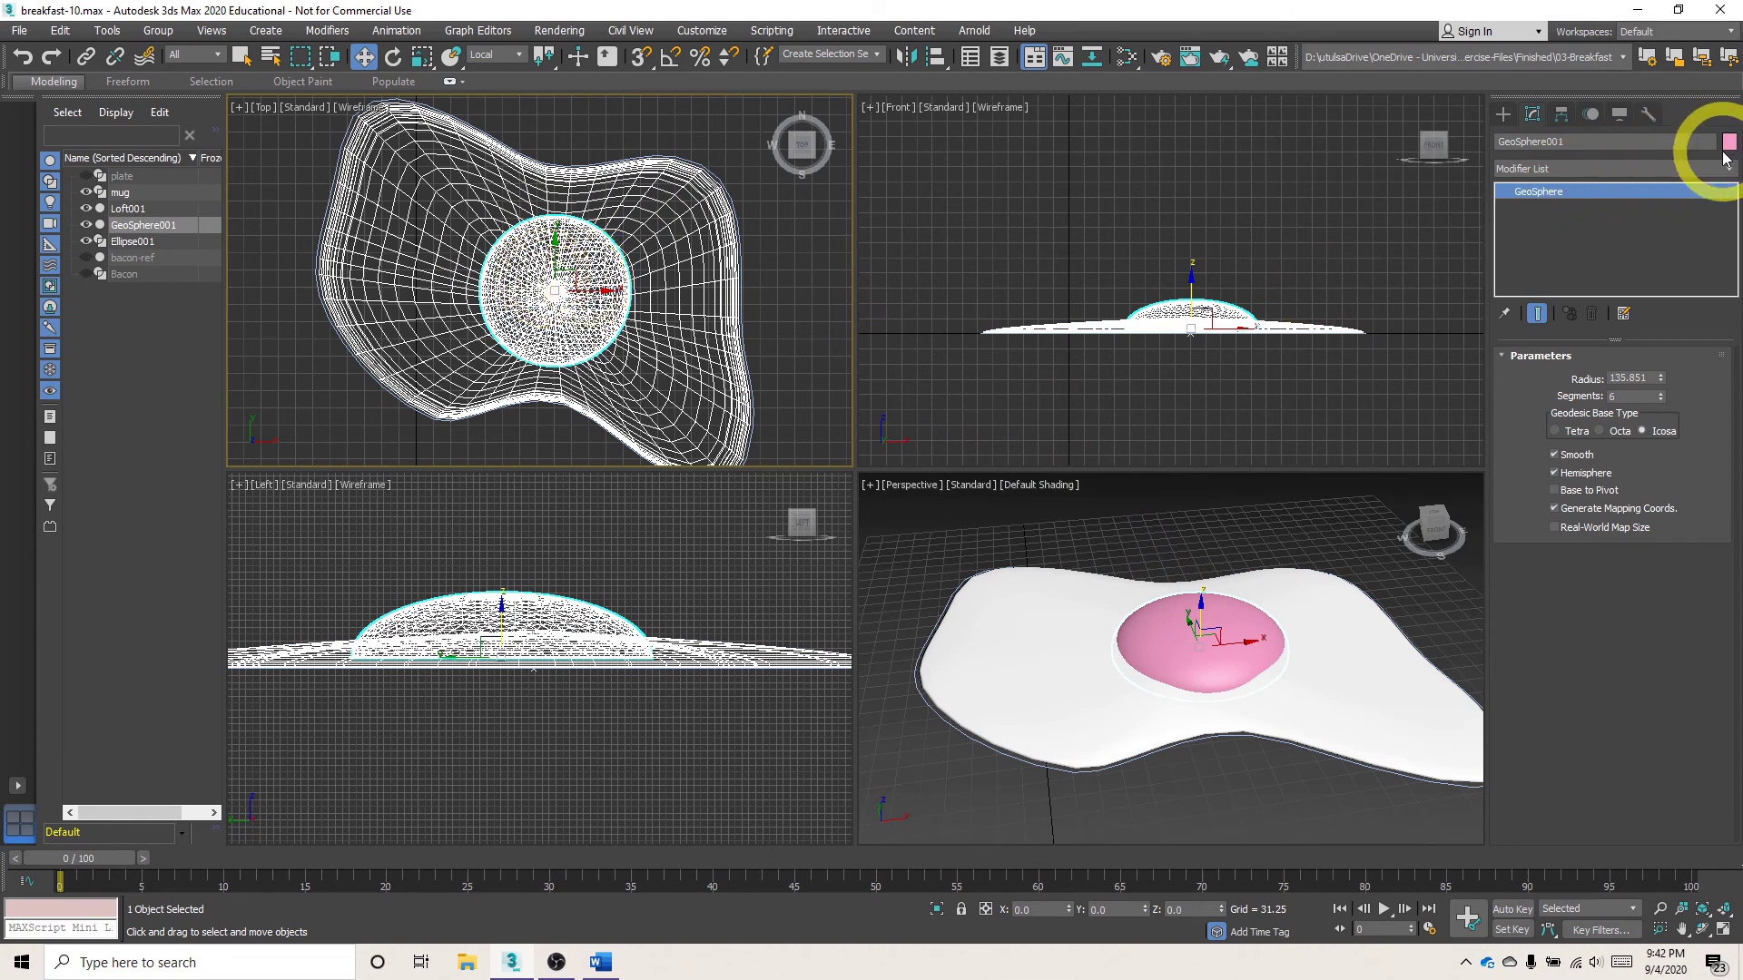
left_click(1730, 144)
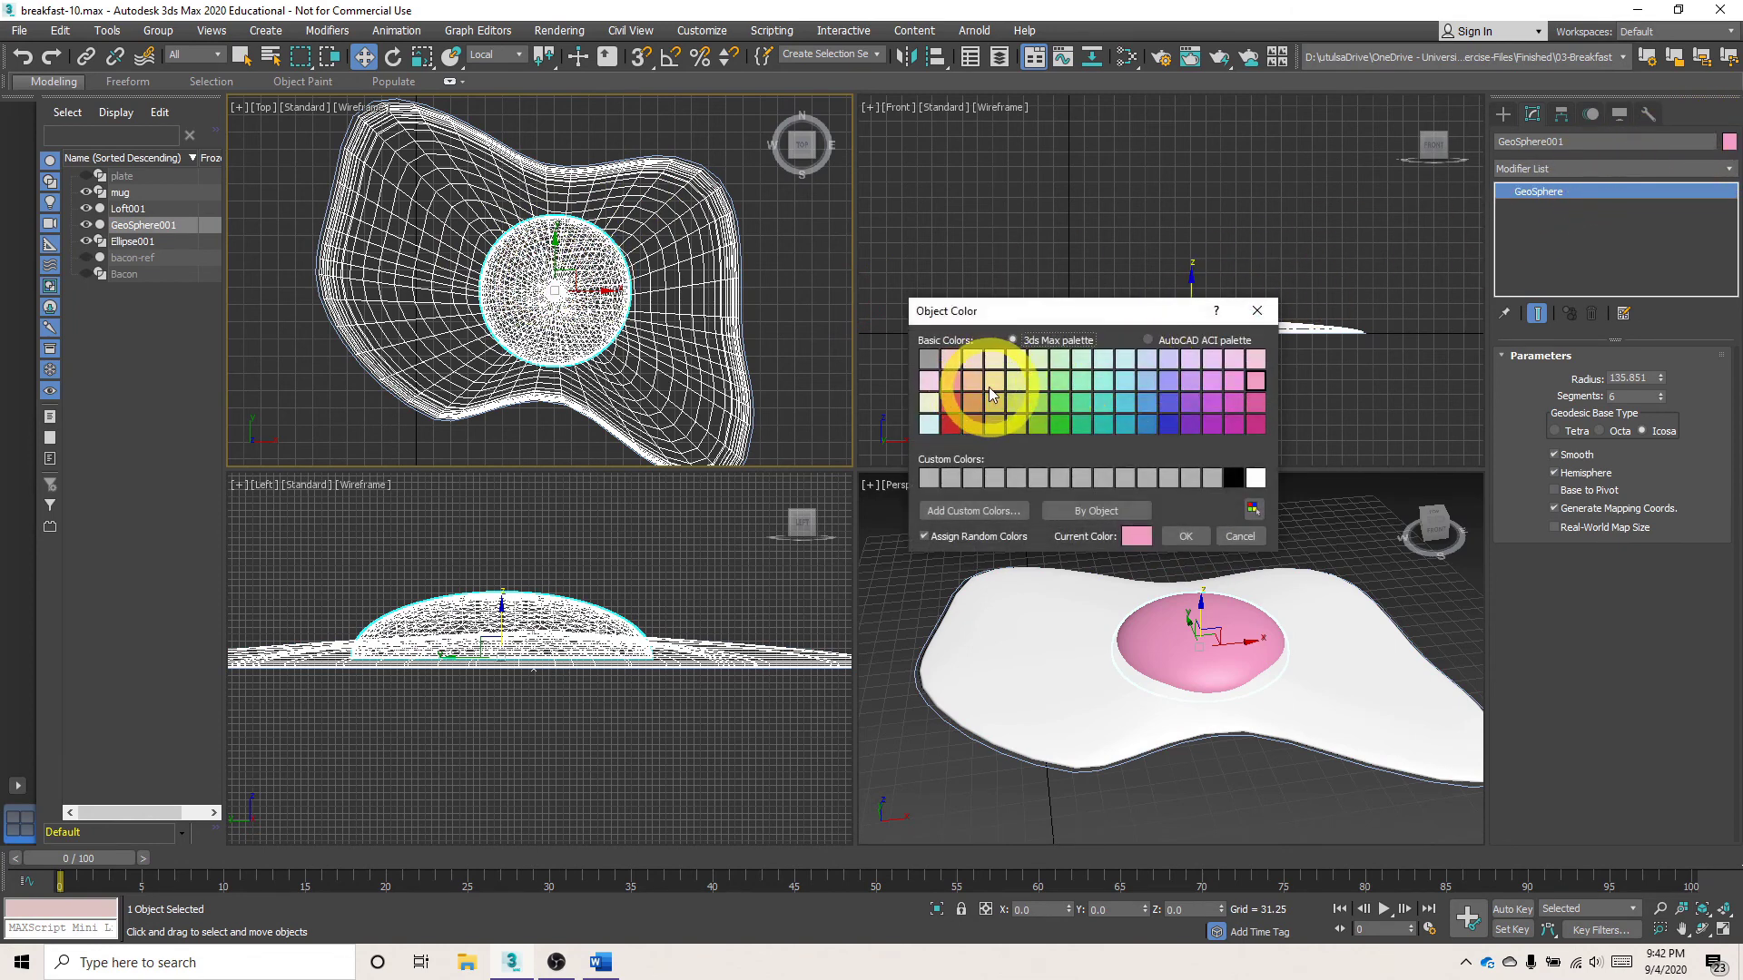
left_click(988, 387)
left_click(1186, 536)
left_click(1054, 232)
left_click(1624, 177)
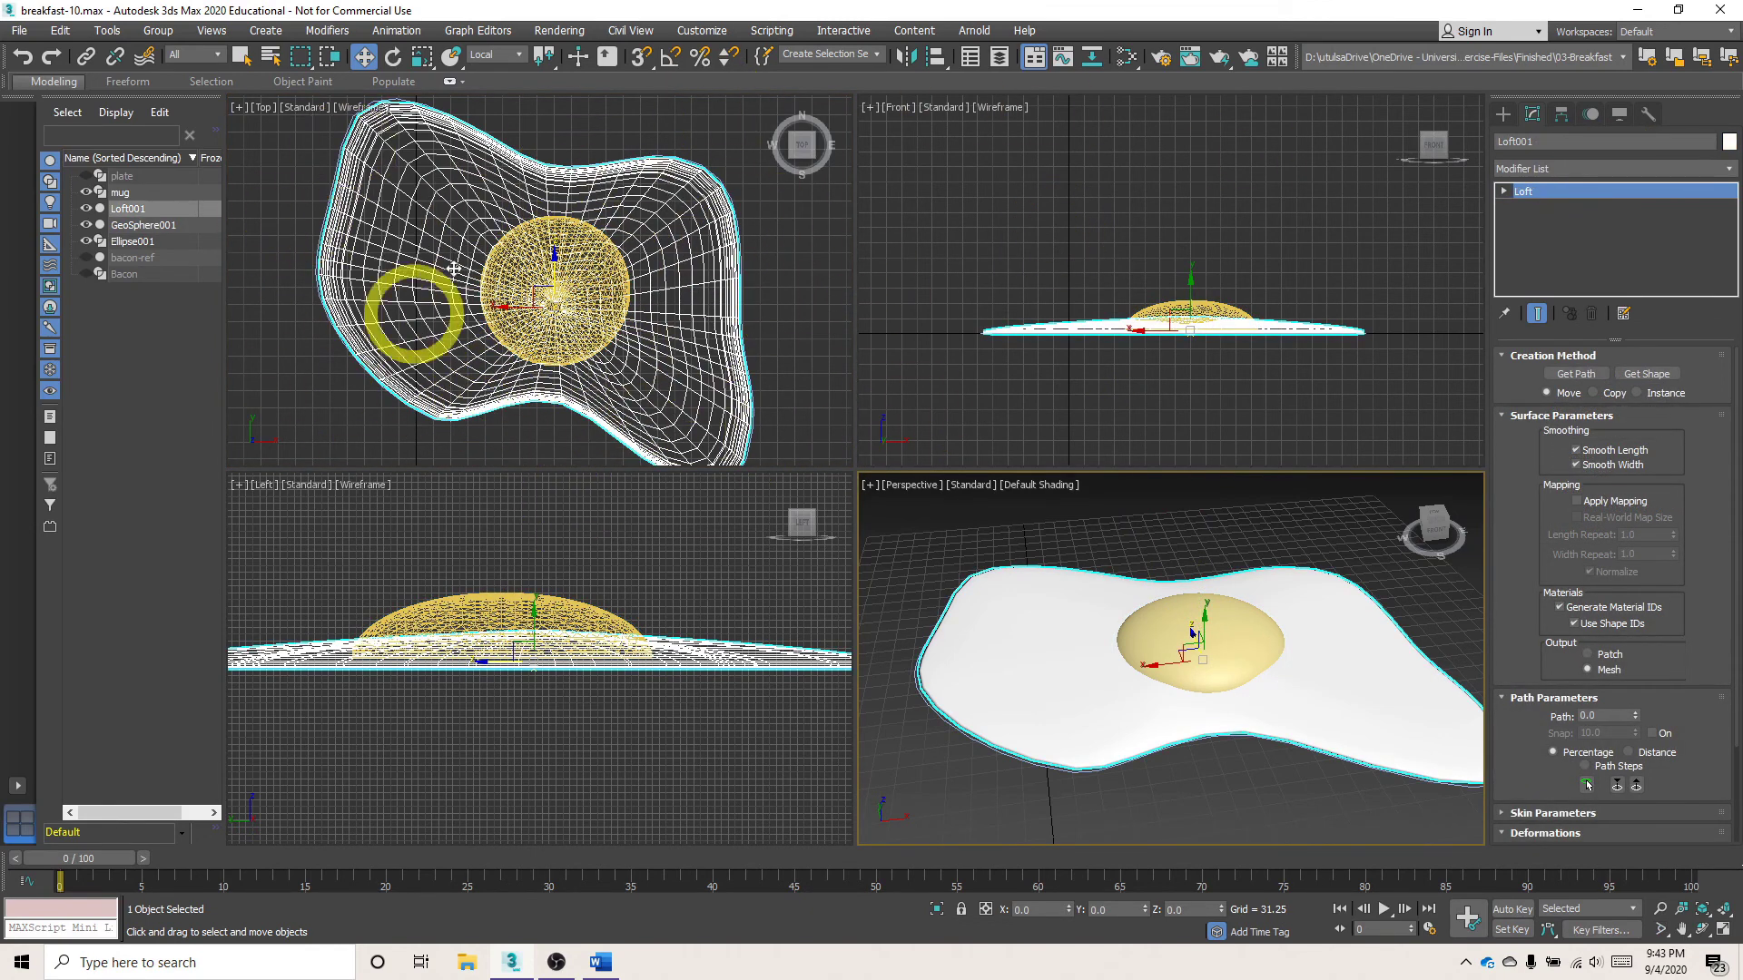
Unhide Bacon, bacon-ref and plate, and orbit to view the egg on the plate
left_click(86, 258)
left_click(86, 274)
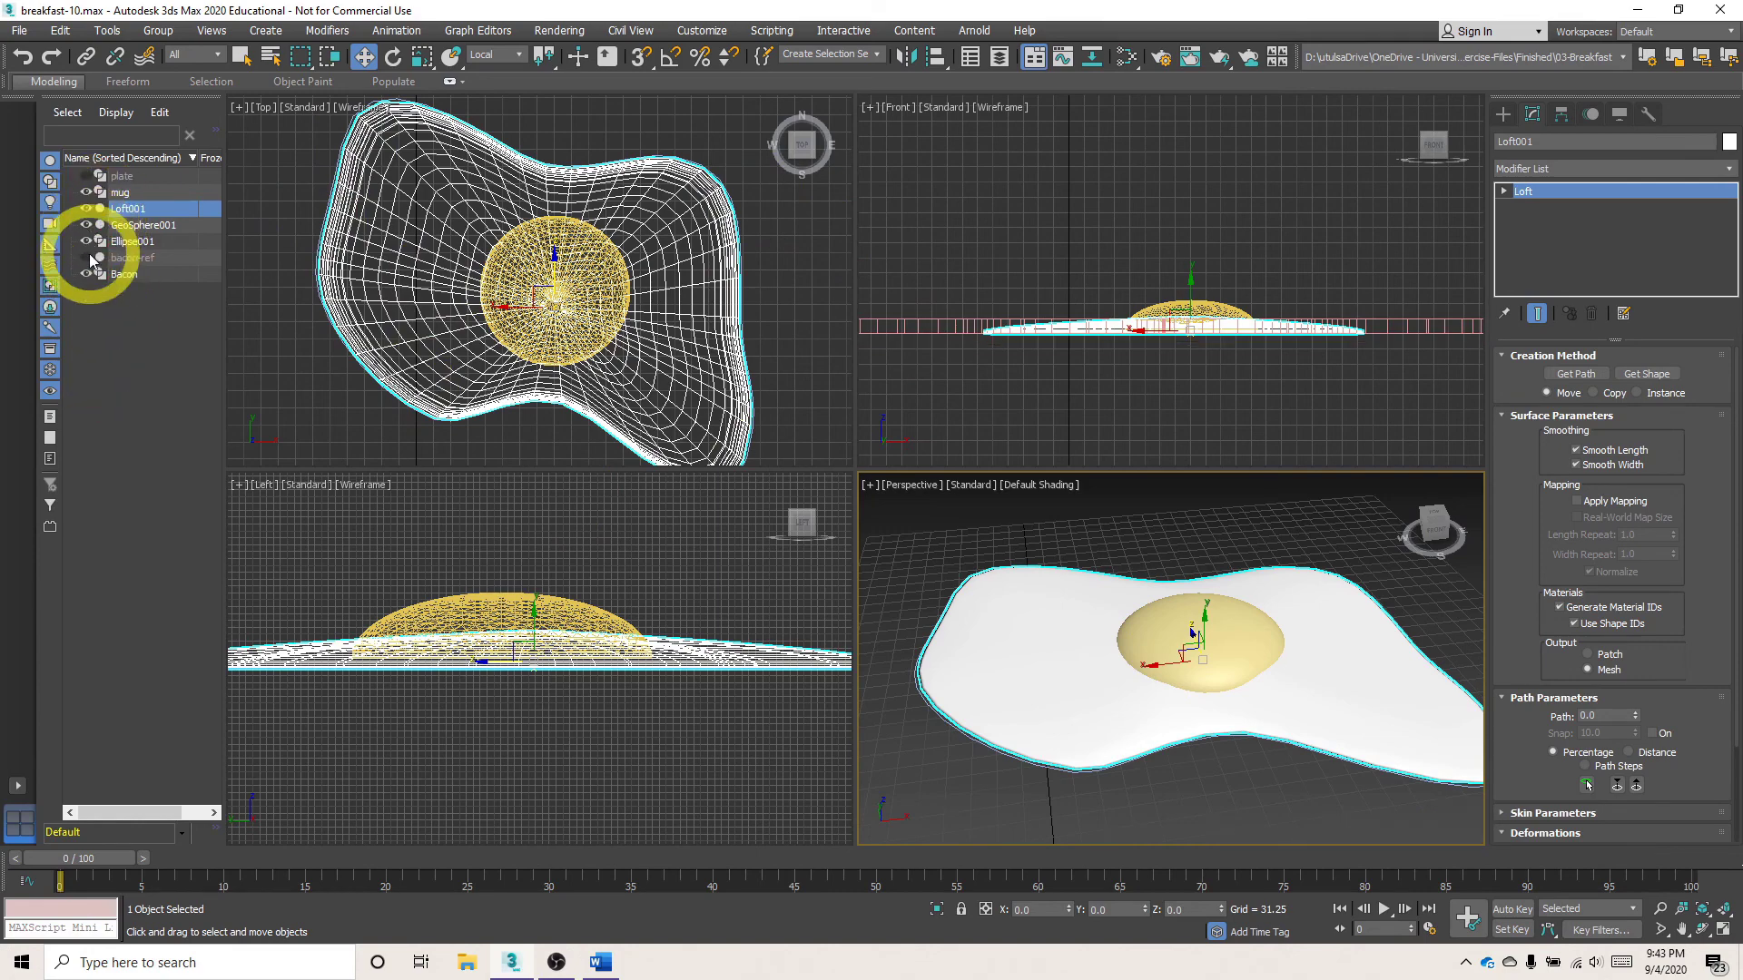
left_click(86, 176)
scroll(1038, 449, "down", 3)
scroll(1153, 629, "down", 4)
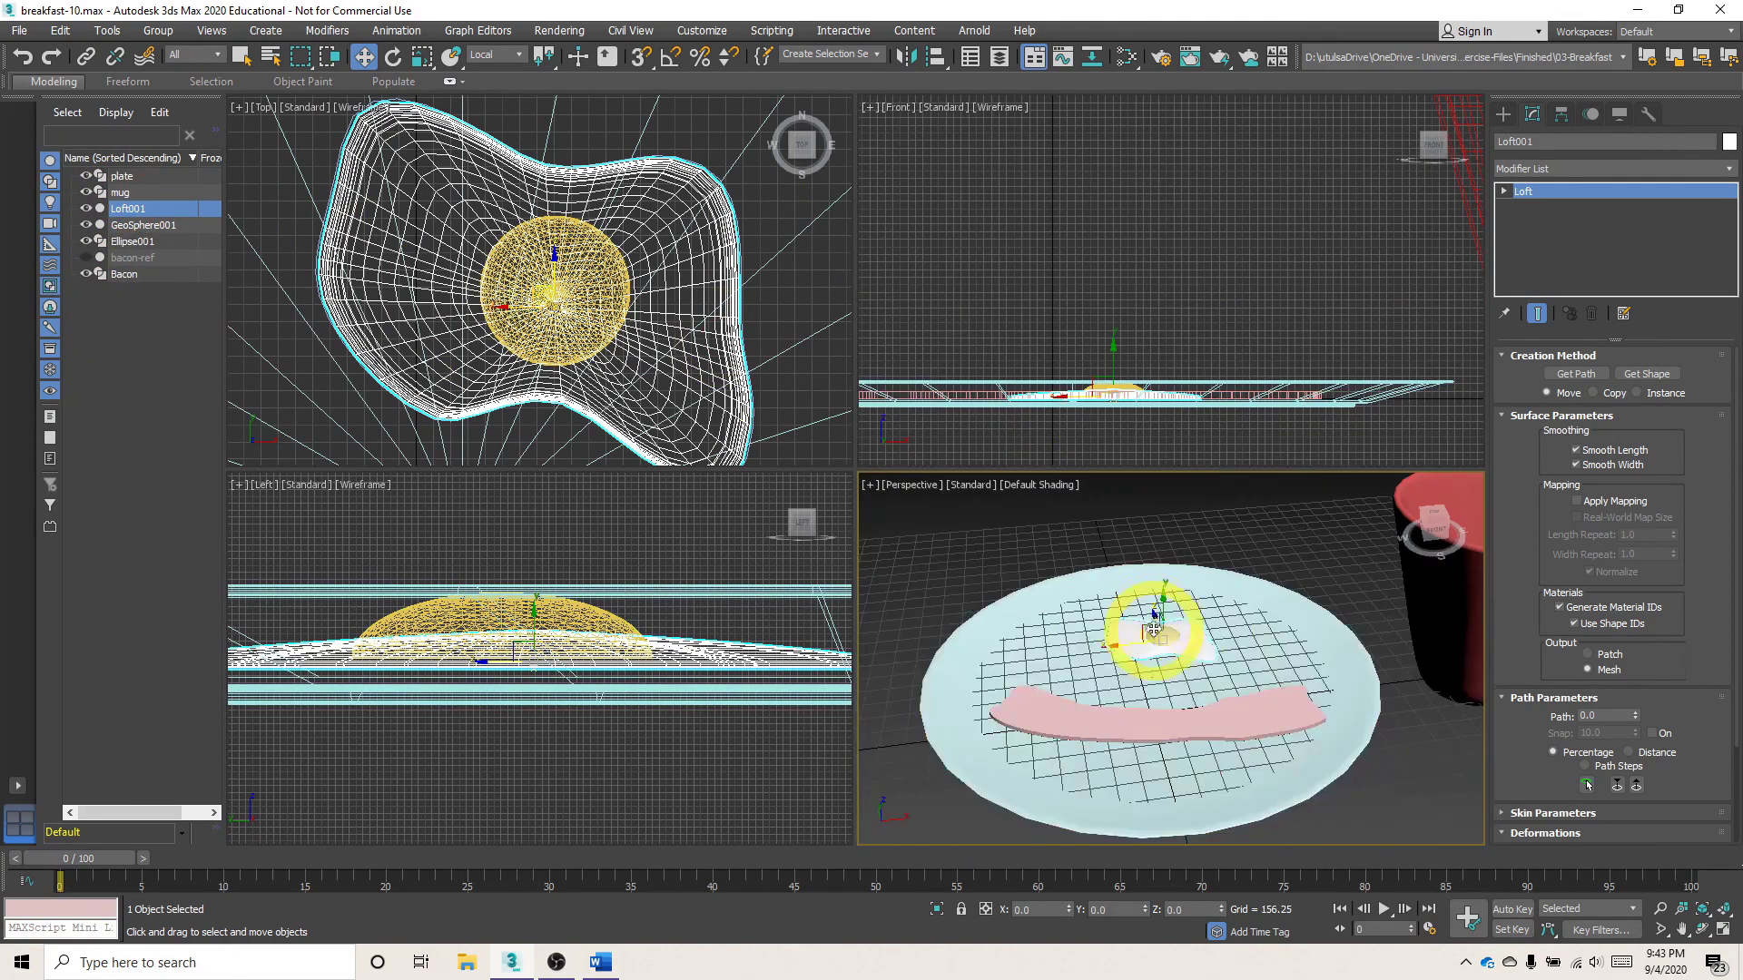
scroll(1152, 629, "down", 2)
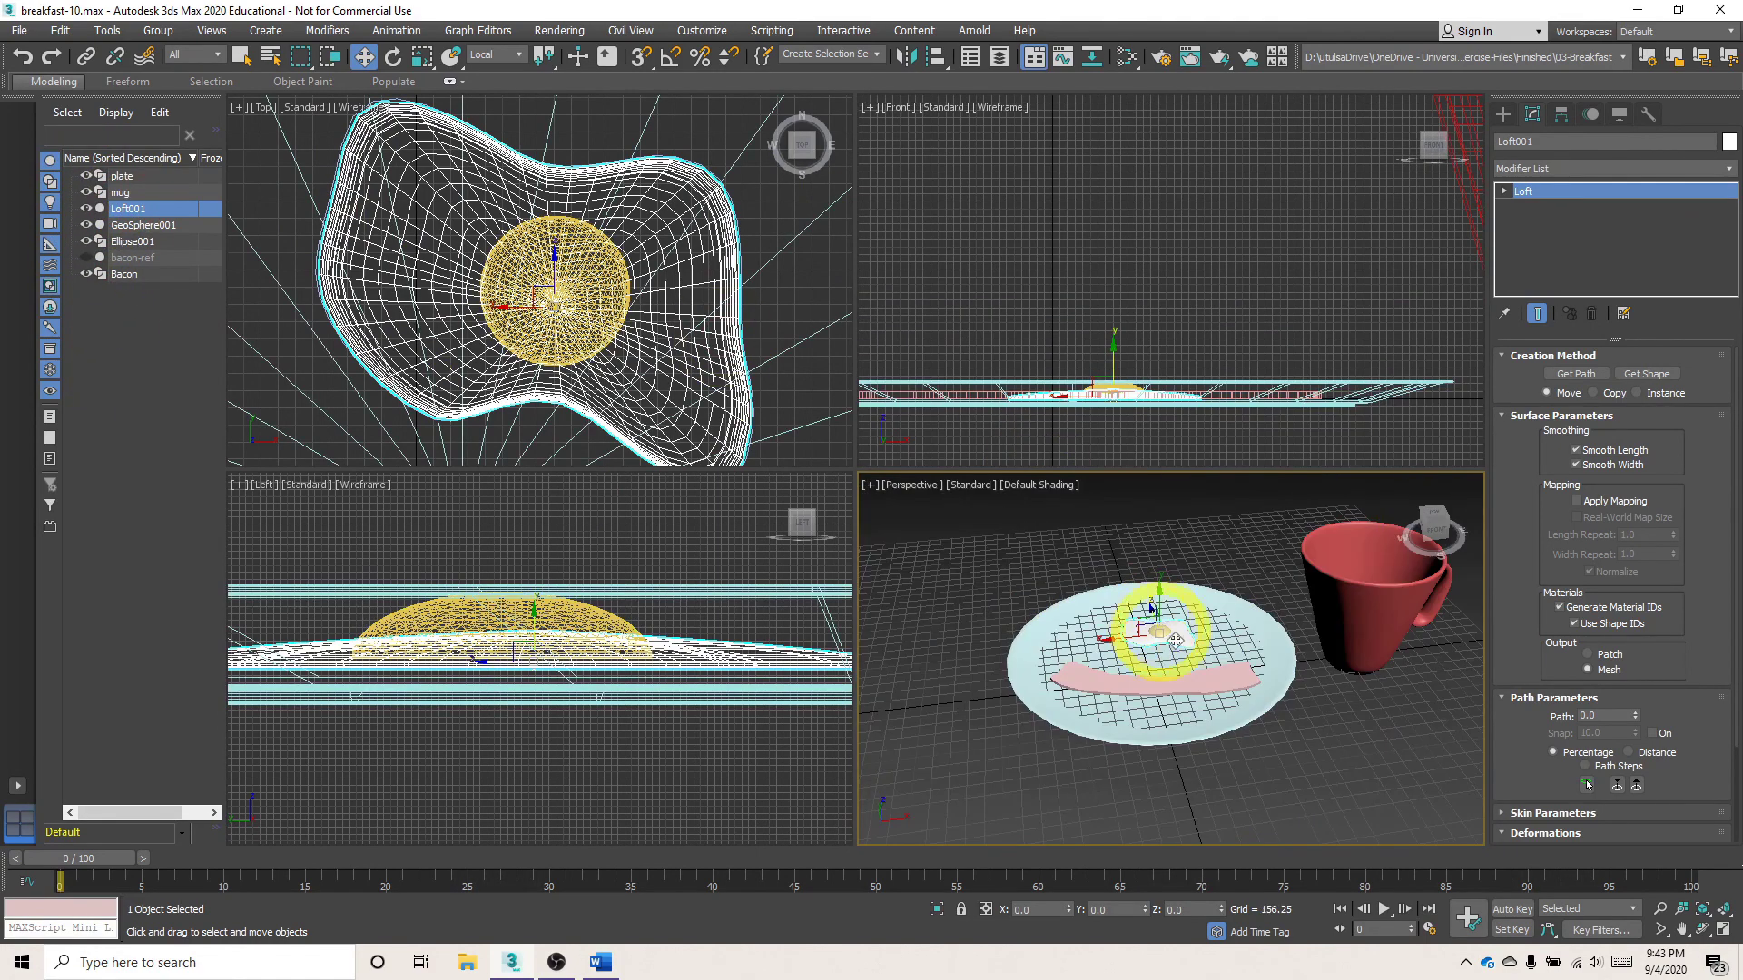
left_click(1701, 929)
left_click_drag(1151, 669, 1186, 626)
right_click(1309, 760)
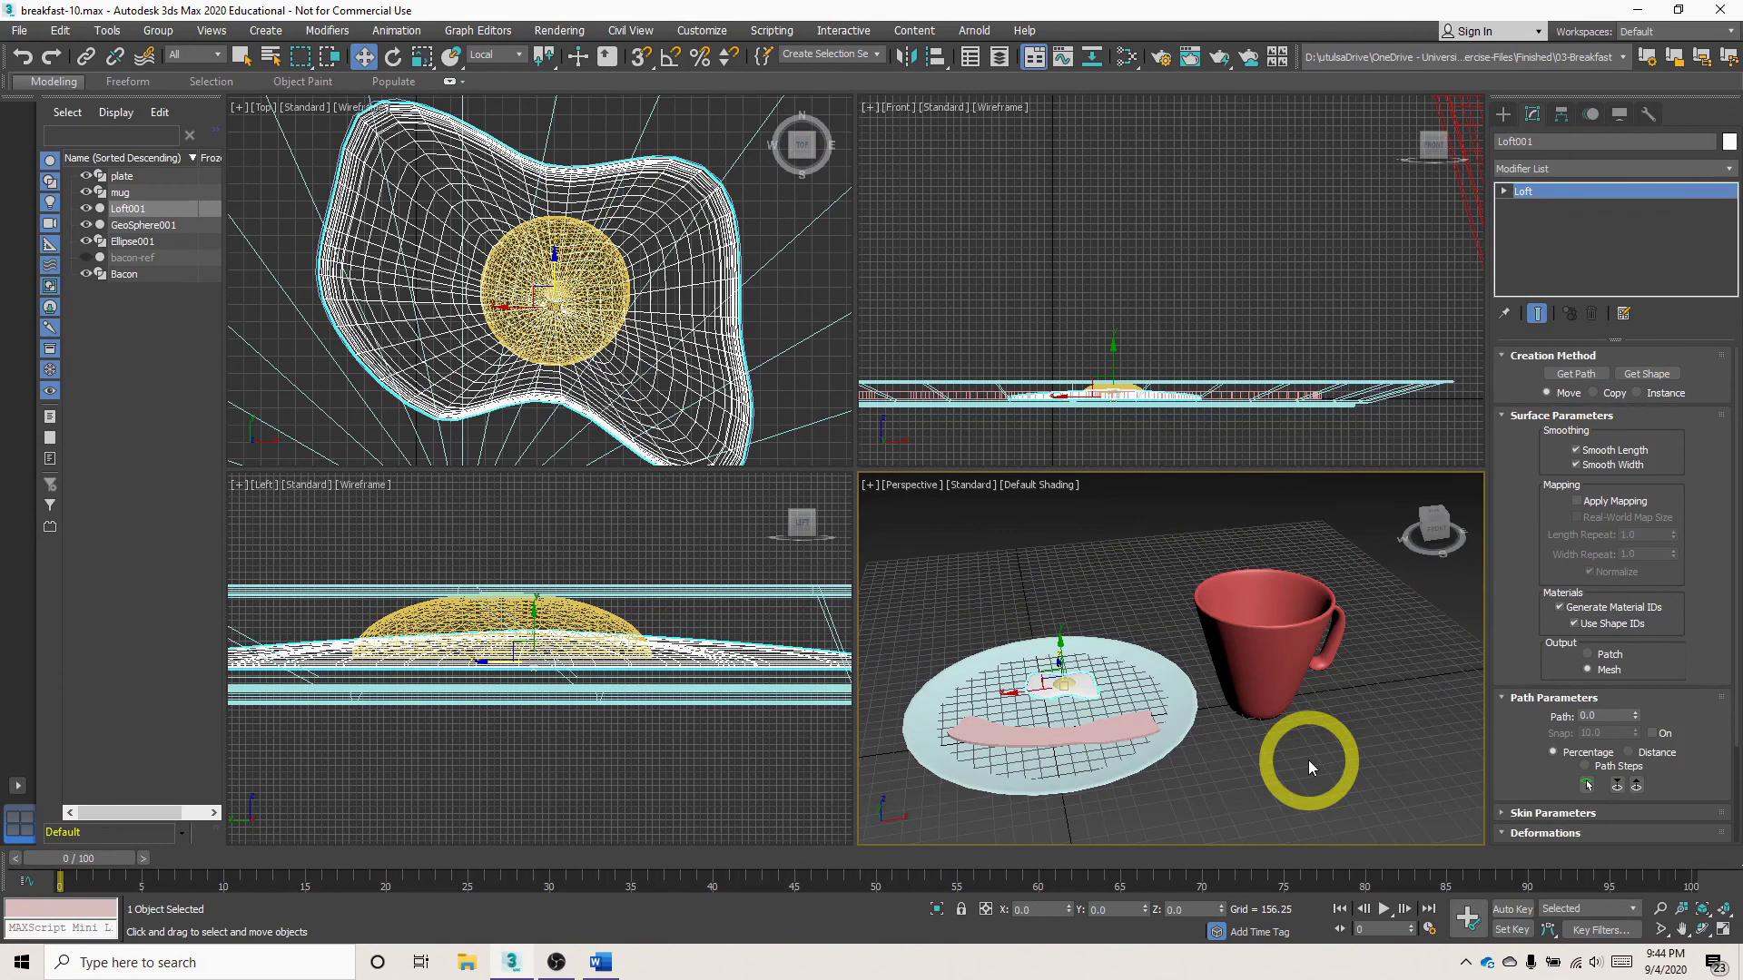